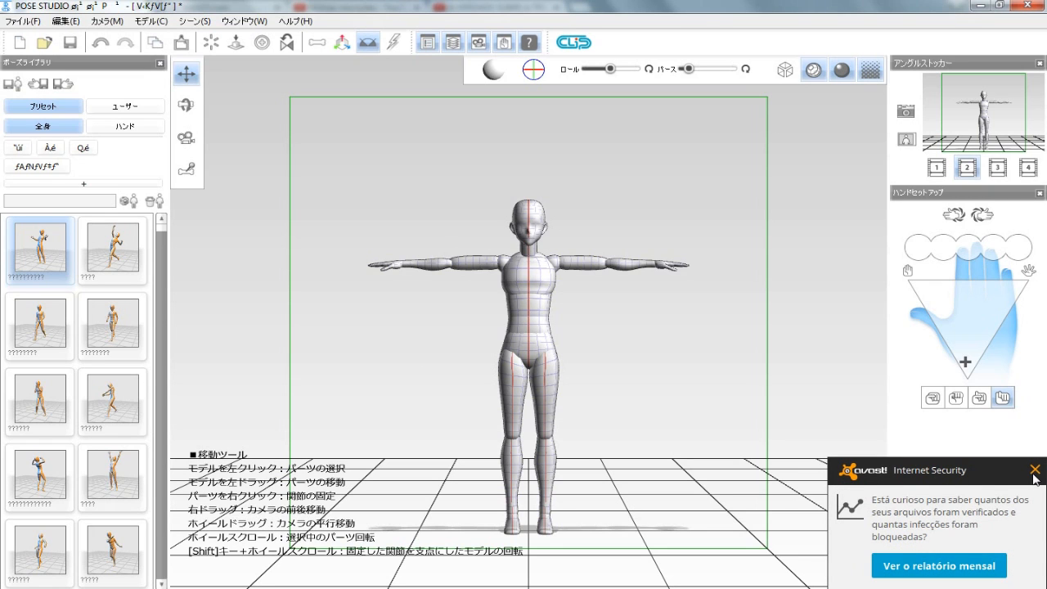
- Dismiss the antivirus pop-up, glance at the user poses and return the pose library to the preset collection
left_click(1035, 471)
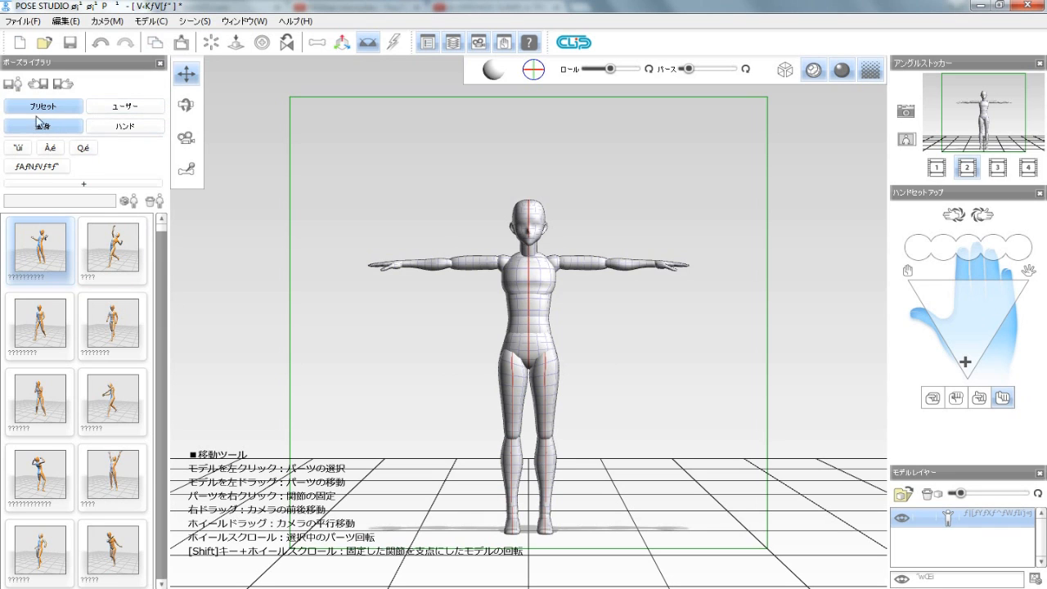
left_click(112, 113)
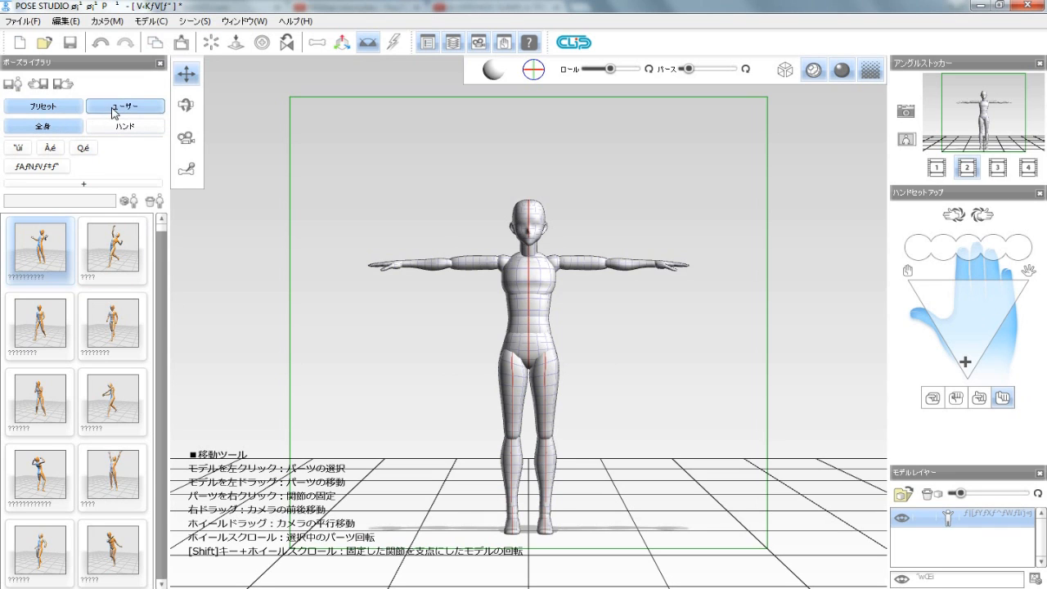
left_click(49, 106)
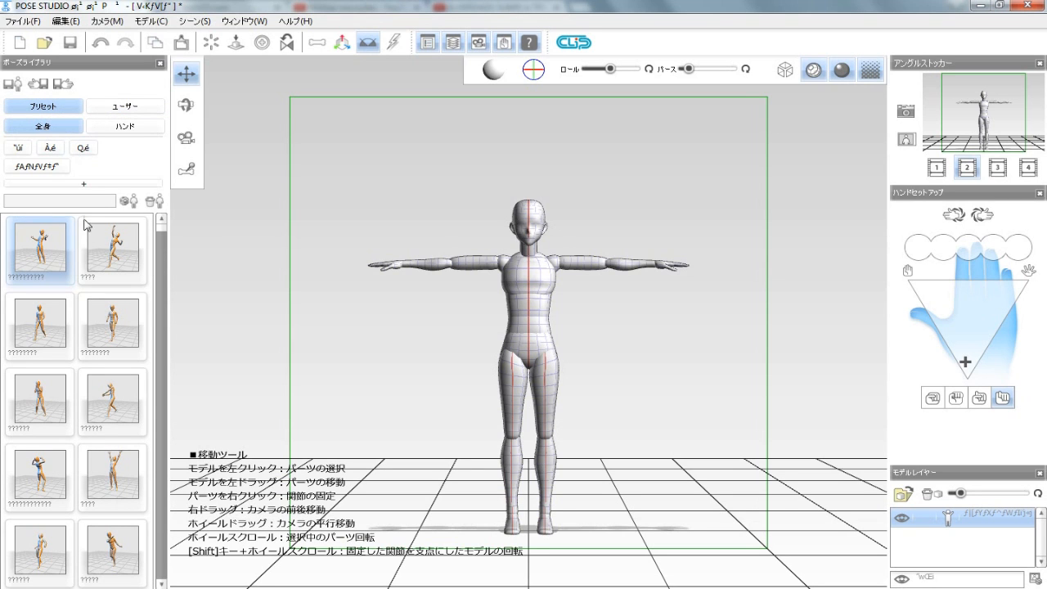
- Try the preset full-body poses from the first rows of the library on the model
left_click(92, 245)
left_click(112, 323)
left_click(39, 323)
left_click(59, 414)
left_click(106, 401)
left_click(40, 475)
left_click(105, 527)
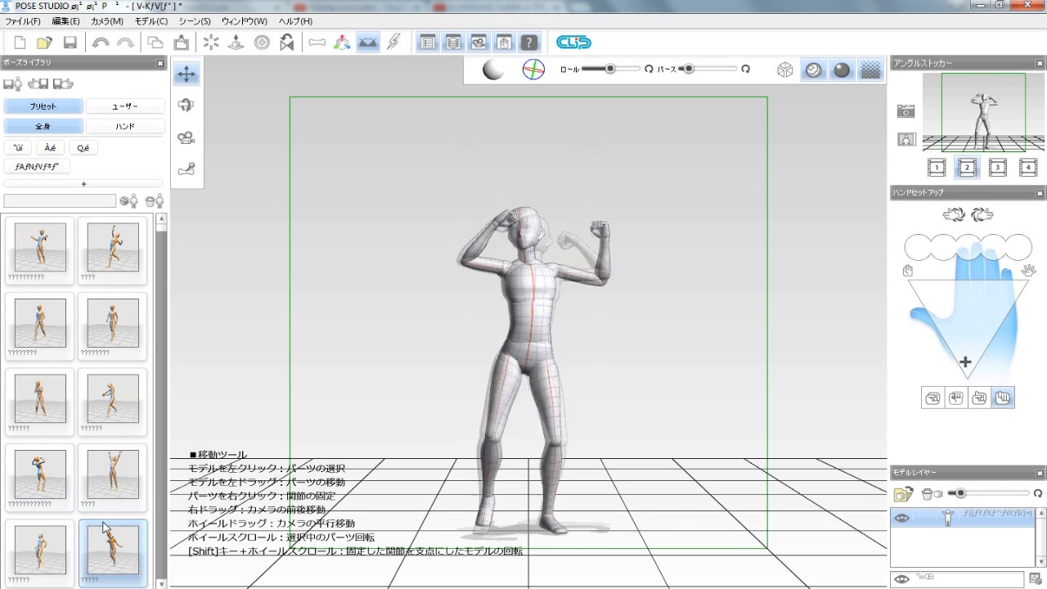
- Try more full-body presets further down the library, including the bent-over pose and the pose balancing with outstretched arms
scroll(71, 483, "down", 3)
left_click(66, 425)
left_click(96, 453)
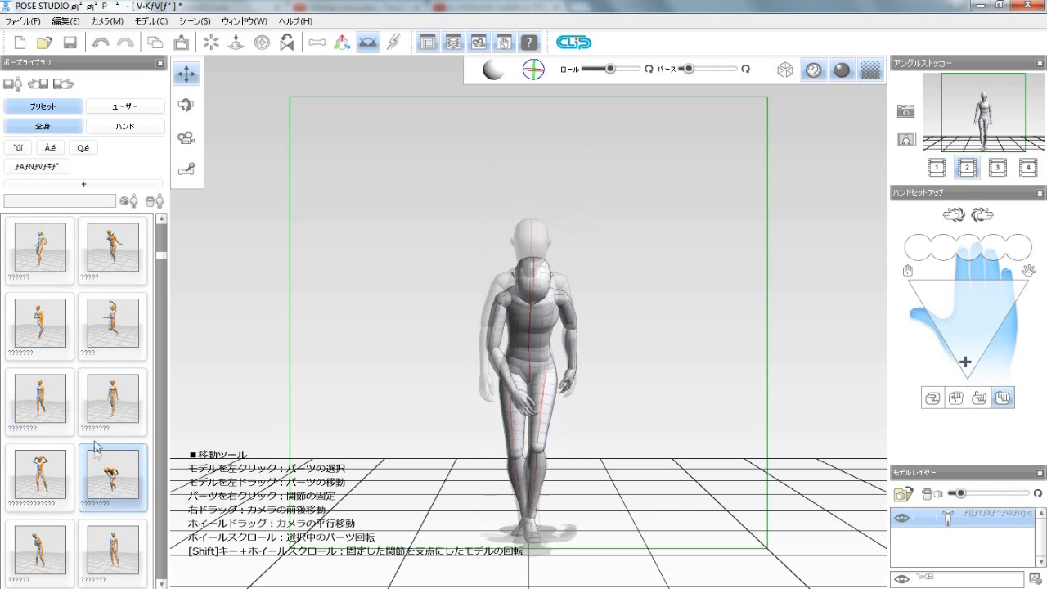
scroll(95, 452, "down", 2)
left_click(49, 483)
left_click(41, 536)
left_click(109, 524)
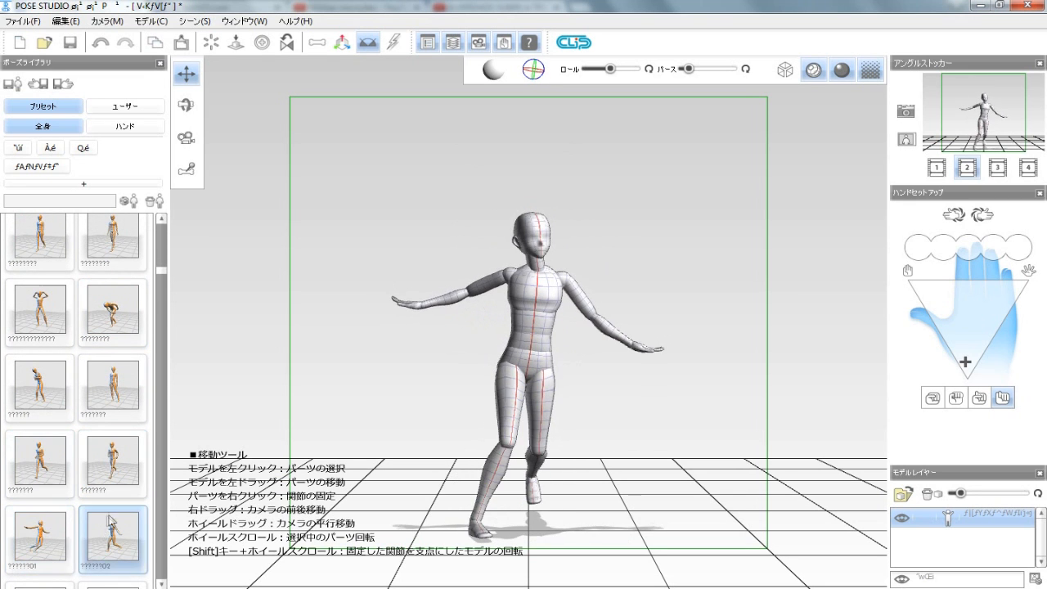
- Preview the next rows of full-body presets on the model, ending with the walking pose with one leg bent back
scroll(90, 499, "down", 1)
left_click(47, 499)
left_click(93, 533)
scroll(93, 463, "down", 2)
left_click(112, 481)
left_click(39, 481)
left_click(39, 556)
left_click(112, 556)
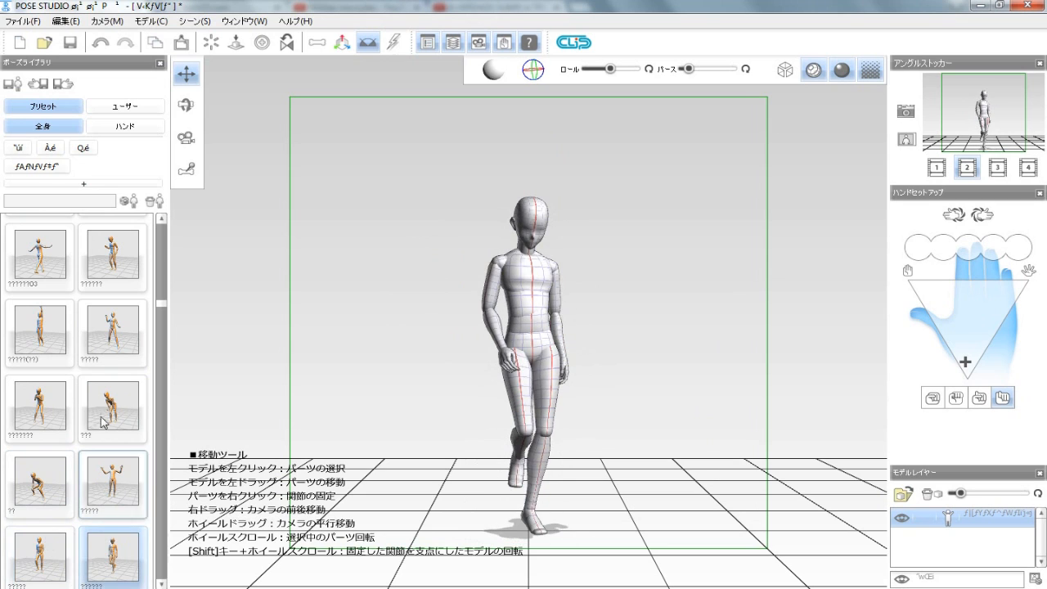
- Switch the library to hand poses and try a series of the preset hand shapes on the model up close
left_click(126, 129)
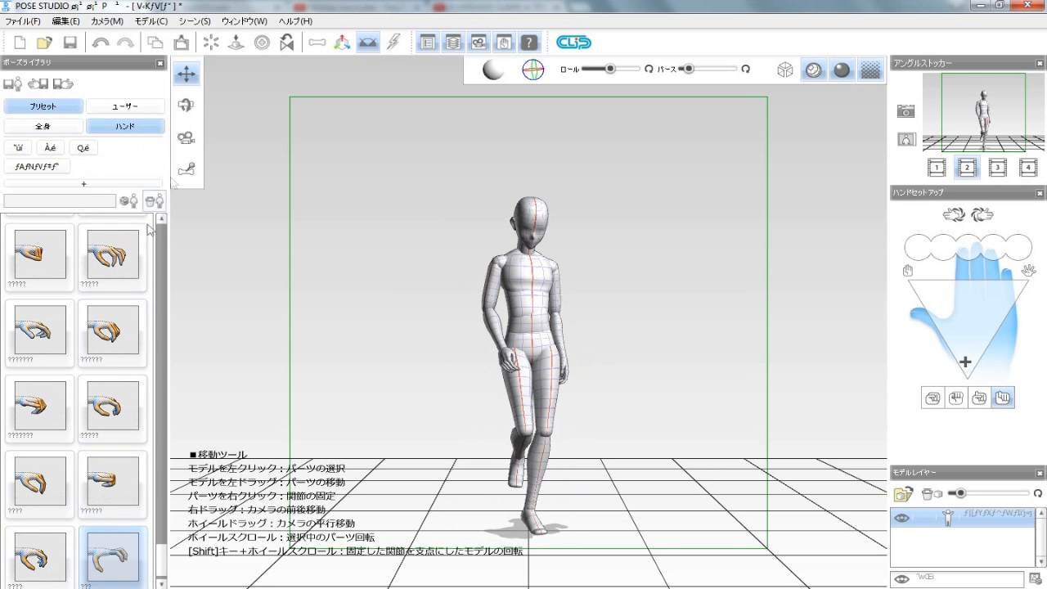
left_click(122, 258)
left_click(46, 252)
left_click(105, 335)
right_click_drag(465, 390, 381, 496)
left_click(104, 413)
left_click(40, 407)
left_click(40, 483)
left_click(106, 483)
left_click(106, 332)
left_click(40, 331)
- Apply the first full-body preset with open arms and change the light direction so the figure's front is lit
left_click(36, 248)
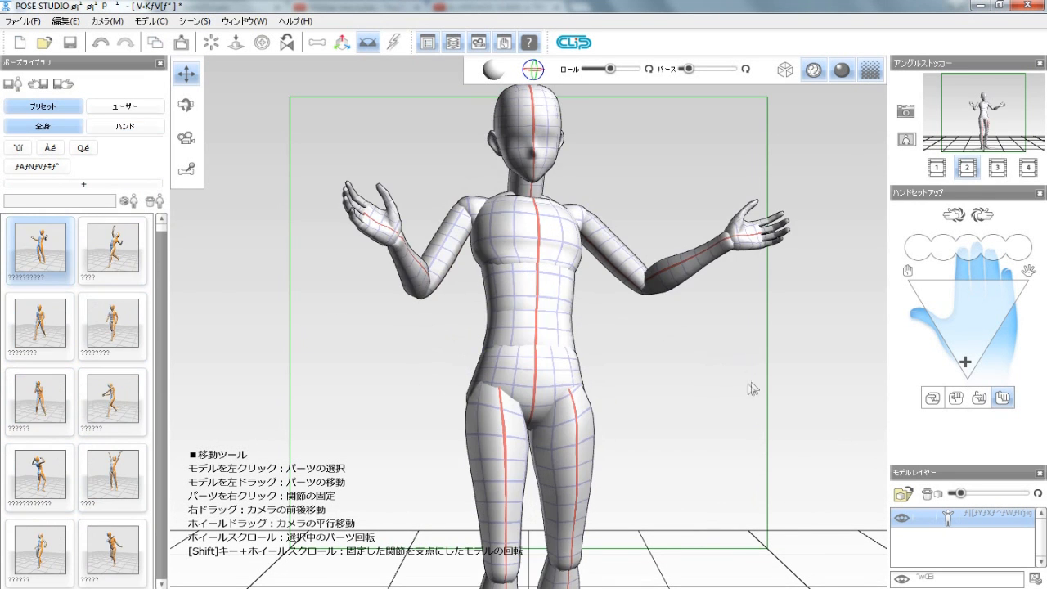
right_click_drag(753, 387, 644, 373)
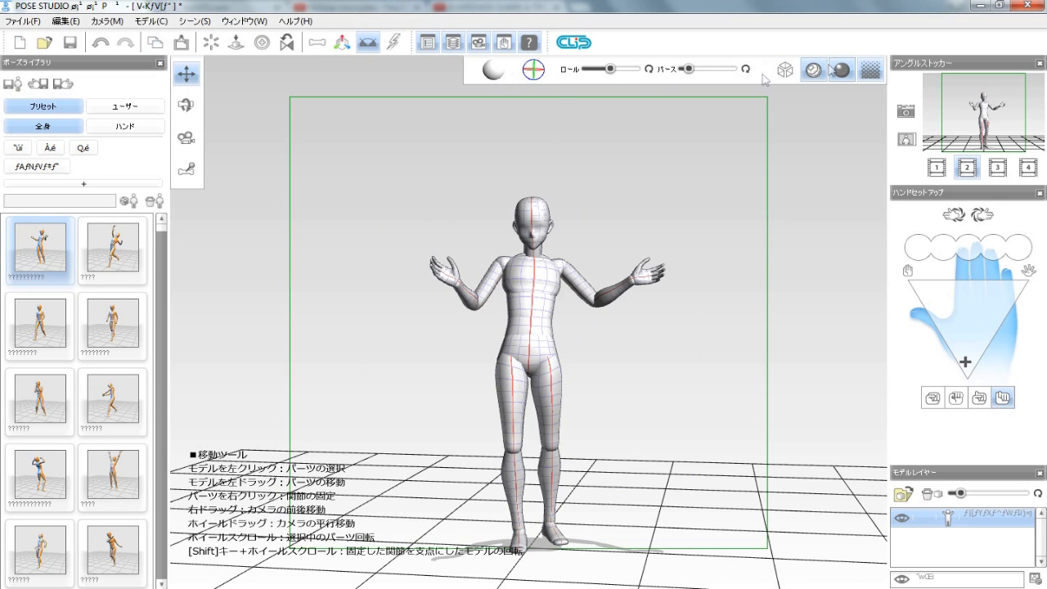
mouse_move(493, 68)
left_mouse_down()
mouse_move(494, 51)
mouse_move(485, 64)
mouse_move(479, 43)
left_mouse_up()
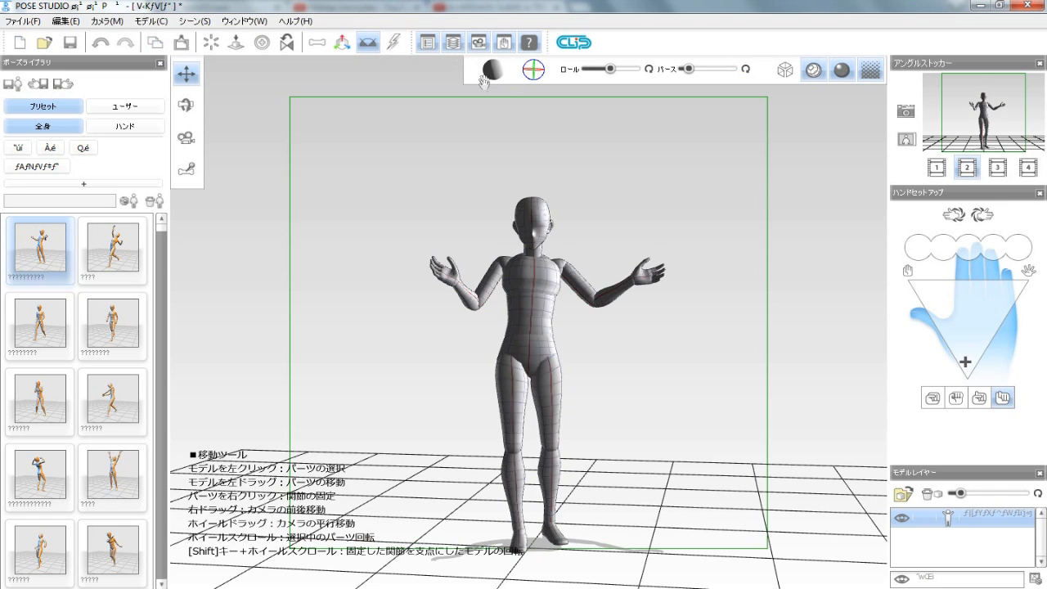
left_click_drag(558, 46, 479, 55)
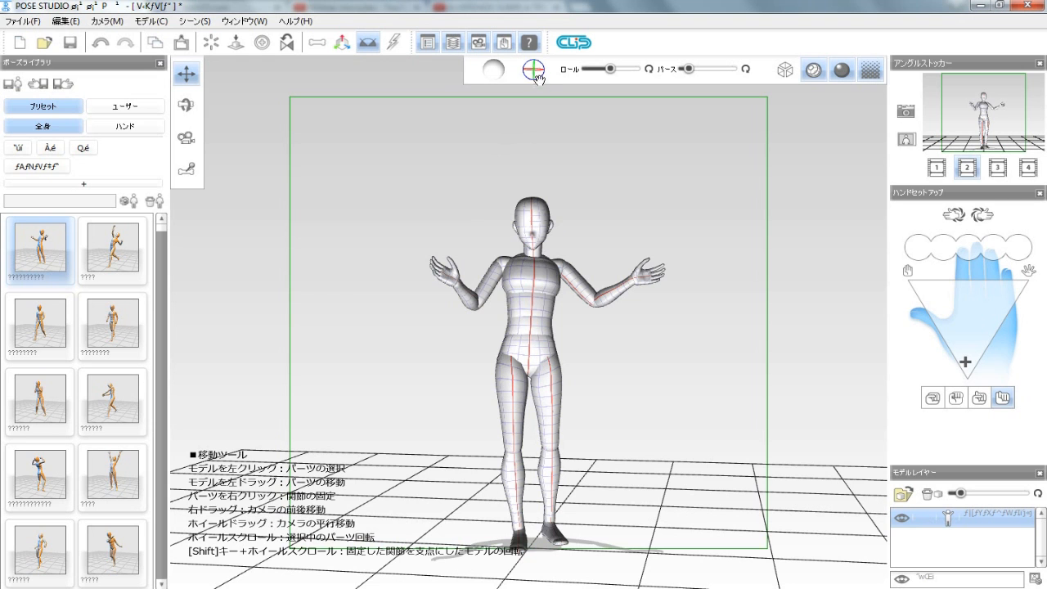
- Orbit the camera around the model and try out the camera roll
left_click_drag(536, 72, 337, 166)
left_click_drag(612, 72, 609, 119)
left_click_drag(613, 189, 533, 330)
- Apply the raised-fist pose and strengthen the camera perspective so the fist looks exaggerated from above
left_click(115, 328)
left_click(114, 399)
left_click(124, 259)
left_click_drag(684, 68, 704, 84)
left_click_drag(679, 135, 597, 154)
left_click_drag(705, 70, 713, 70)
left_click_drag(660, 177, 650, 196)
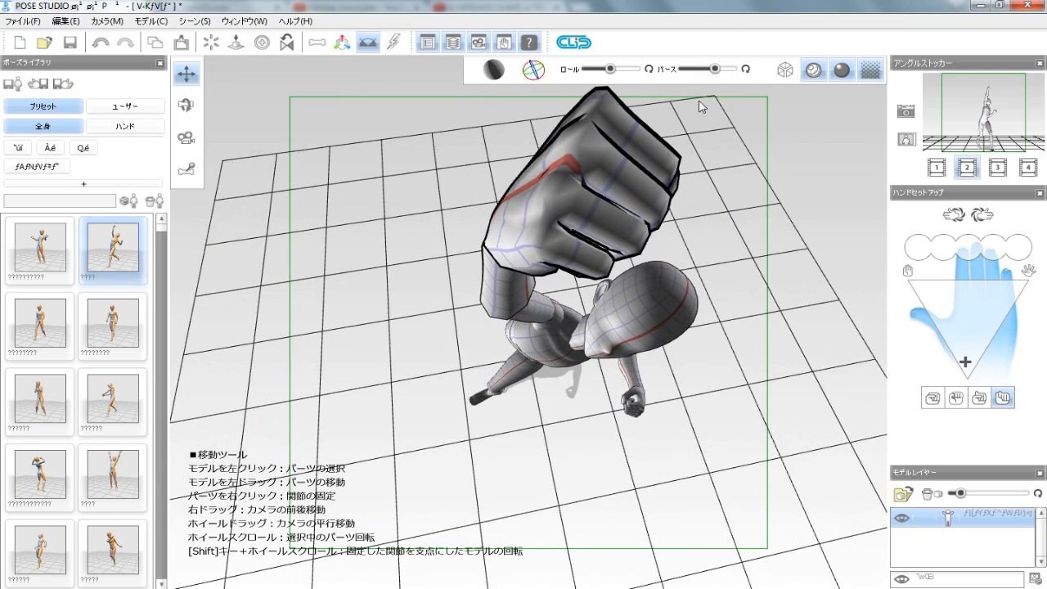
- Vary the perspective strength, leave it at a moderate level, and give the model the walking pose from the second row
left_click_drag(716, 72, 696, 80)
left_click_drag(686, 257, 638, 110)
left_click_drag(691, 76, 711, 71)
left_click_drag(669, 160, 692, 180)
left_click_drag(711, 71, 702, 120)
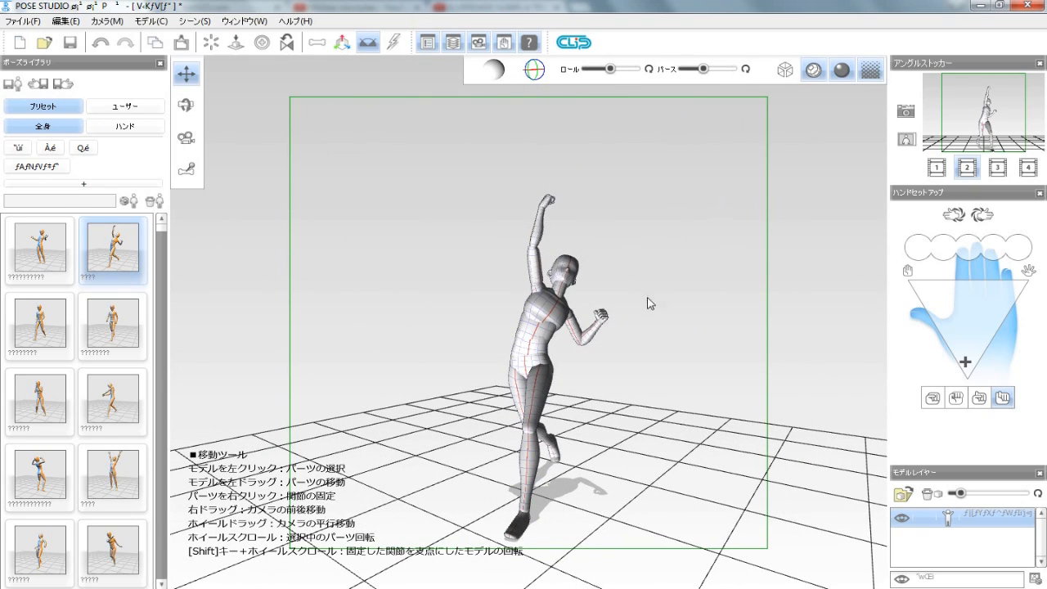
mouse_move(697, 73)
left_mouse_down()
mouse_move(741, 72)
mouse_move(682, 72)
left_mouse_up()
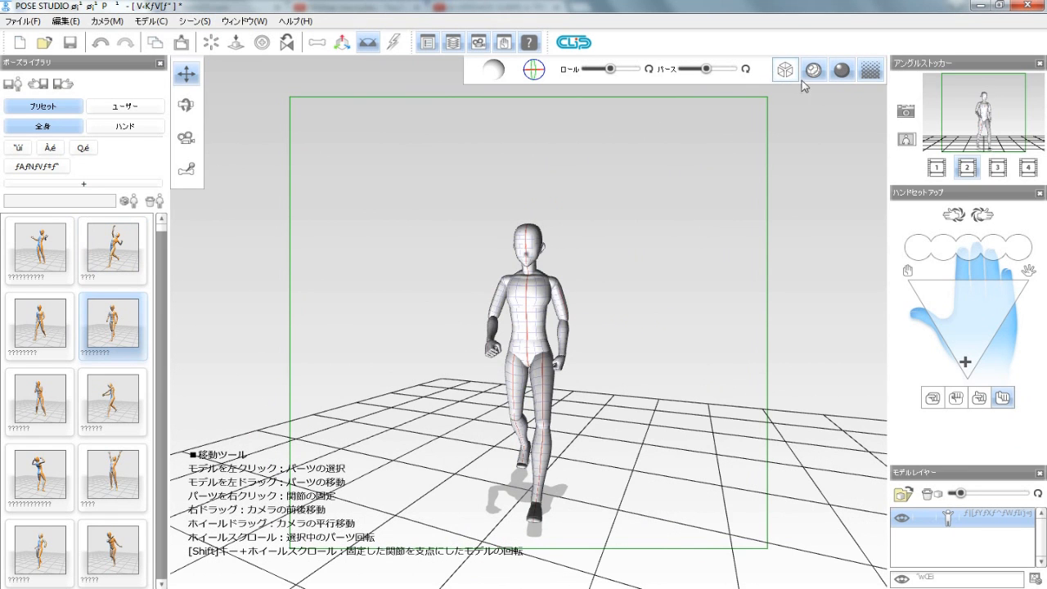
- Turn off the model's outlines, shading and surface guide lines and view the plain white silhouette
left_click(819, 76)
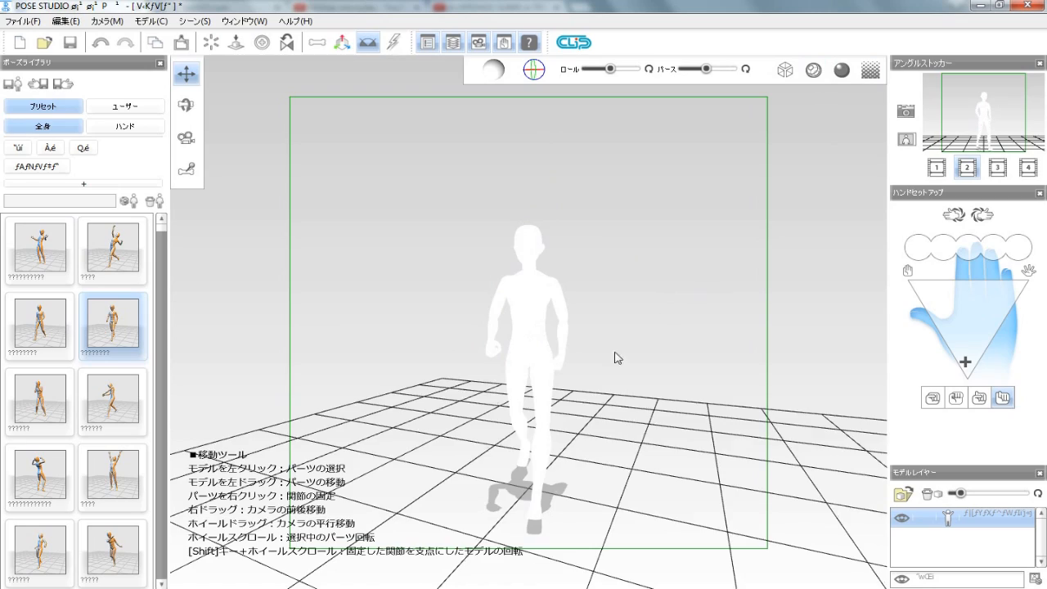
right_click_drag(617, 297, 614, 403)
left_click_drag(614, 403, 661, 347)
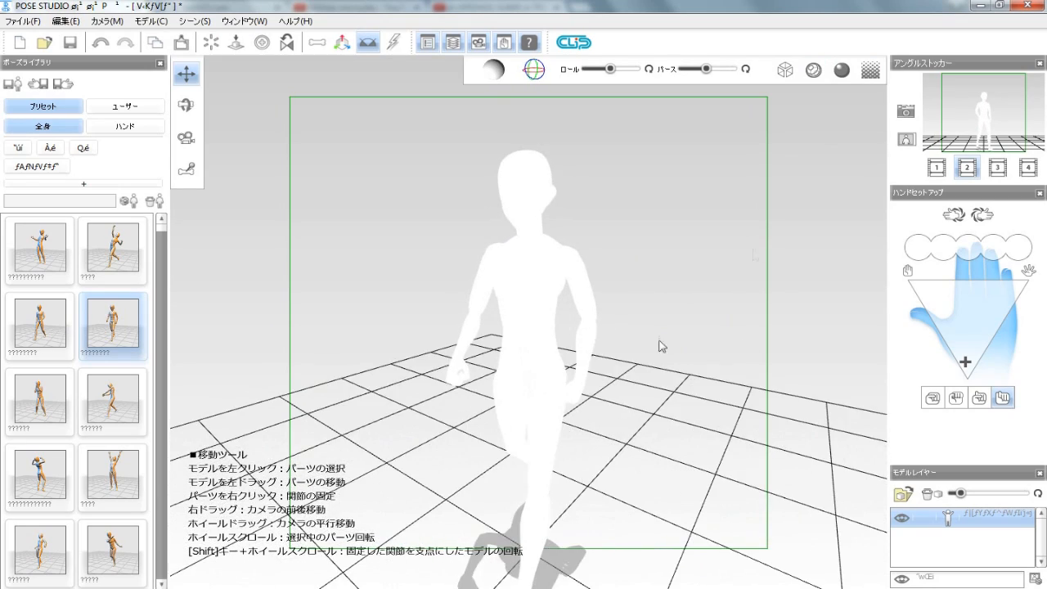
- Try the wireframe cube display option, inspect the model from several angles, and turn the option off again
left_click(785, 70)
left_click_drag(672, 281, 700, 340)
right_click_drag(699, 340, 702, 403)
right_click_drag(740, 272, 627, 341)
left_click_drag(626, 341, 710, 319)
left_click(785, 72)
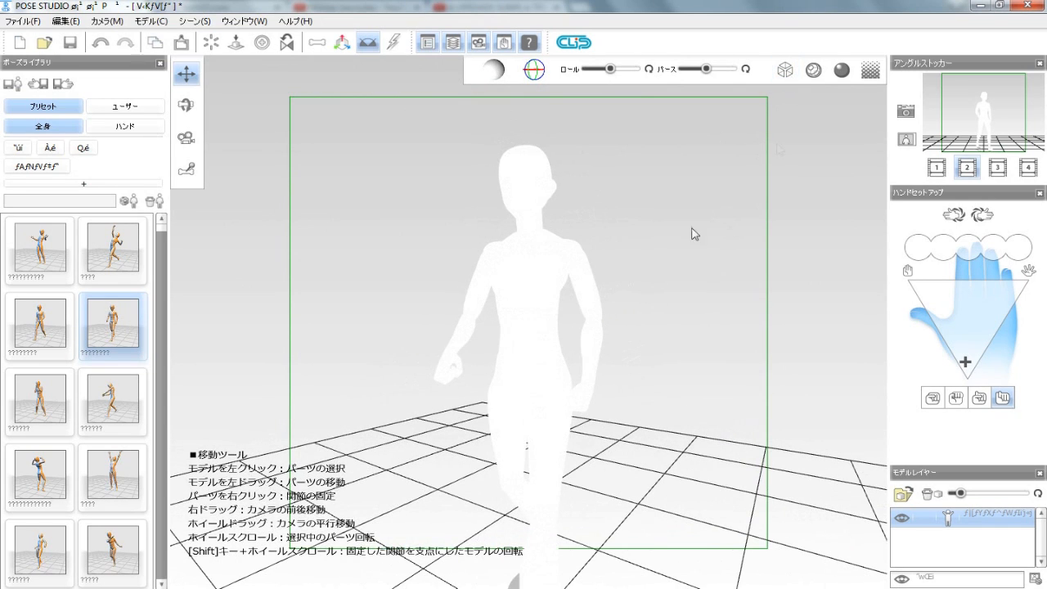
- Turn the model's outlines and shading on, checking the contours from several distances, and redirect the light onto its front
left_click(814, 72)
right_click_drag(603, 261, 733, 422)
left_click_drag(733, 421, 40, 326)
left_click_drag(659, 175, 662, 315)
right_click_drag(665, 321, 648, 336)
right_click_drag(694, 371, 687, 332)
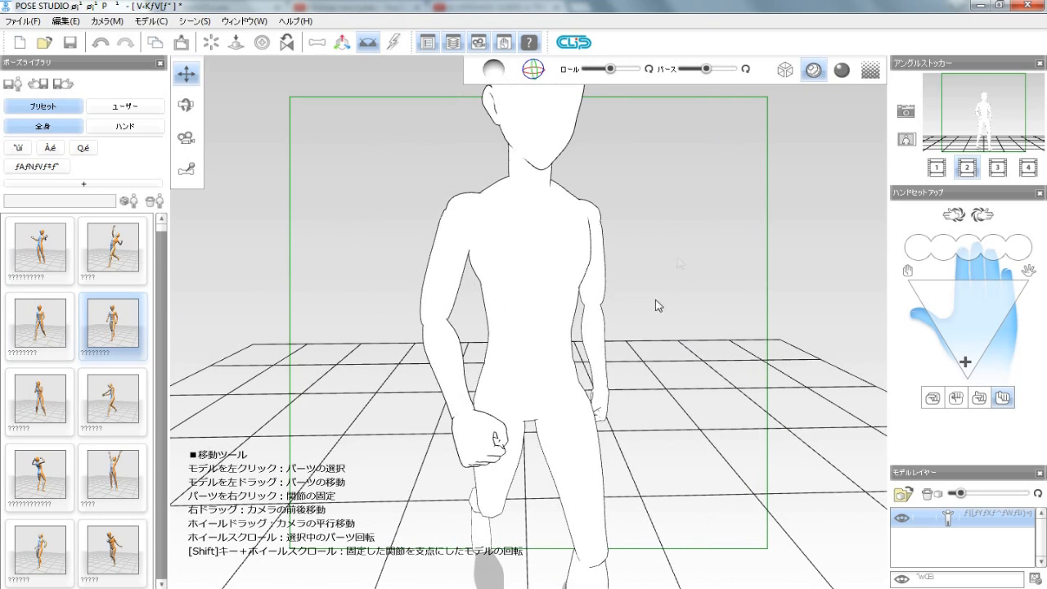
right_click_drag(356, 220, 523, 298)
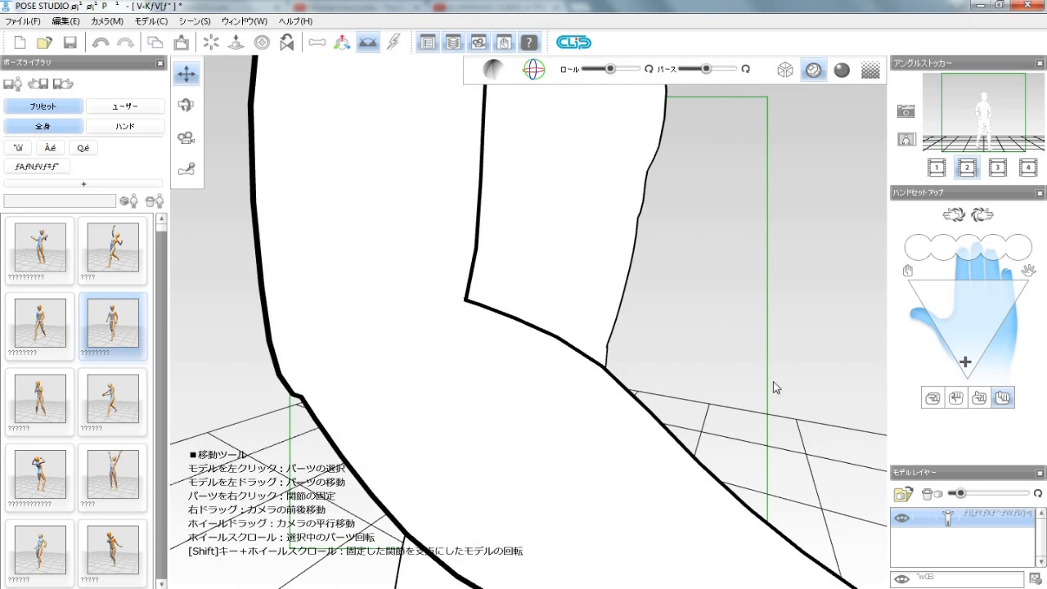
right_click_drag(774, 381, 772, 248)
mouse_move(772, 248)
left_mouse_down()
mouse_move(561, 270)
mouse_move(685, 288)
left_mouse_up()
right_click_drag(685, 288, 693, 235)
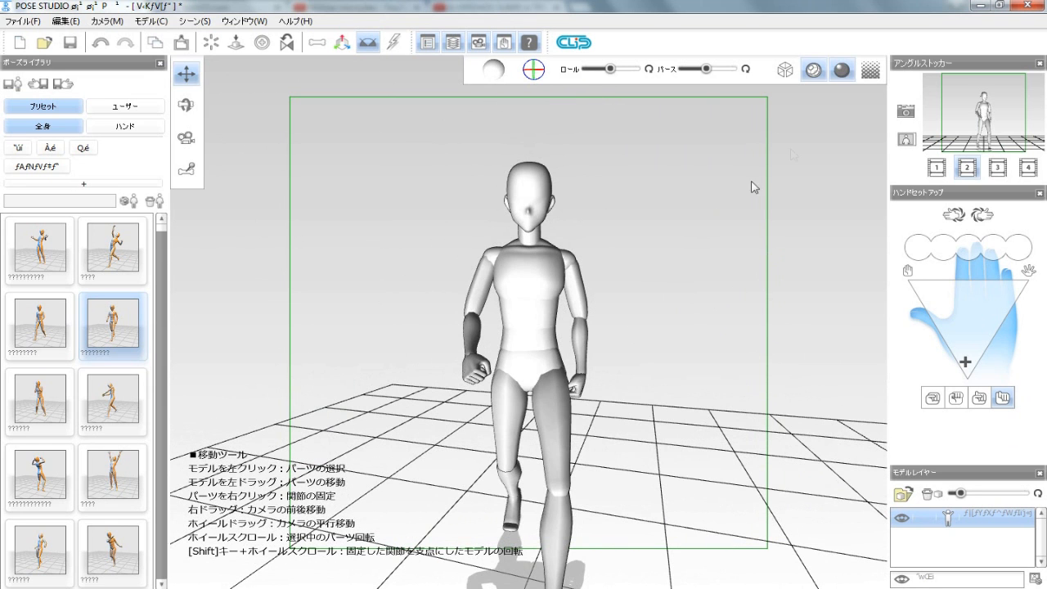
mouse_move(506, 70)
left_mouse_down()
mouse_move(497, 65)
mouse_move(511, 53)
mouse_move(496, 72)
mouse_move(509, 69)
left_mouse_up()
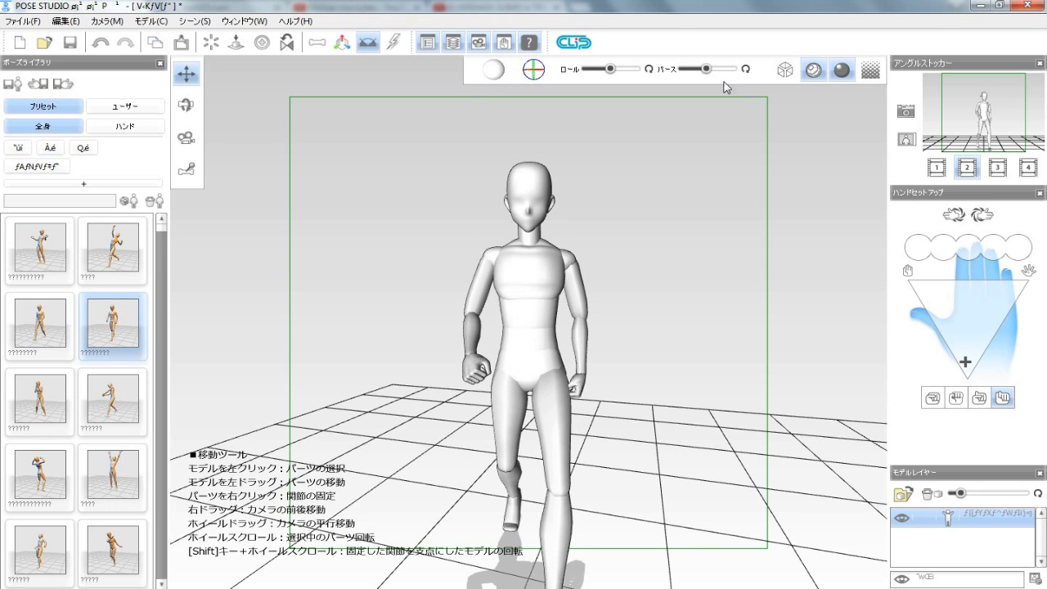
- Try the surface guide lines with and without shading, leaving the shading on and the guide lines hidden
left_click(872, 71)
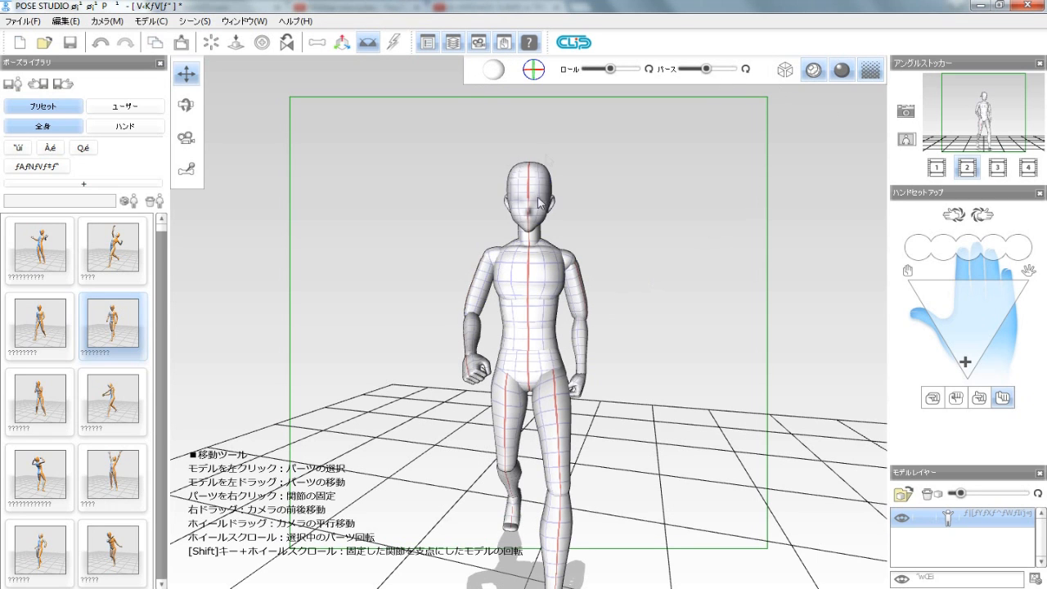
left_click(852, 72)
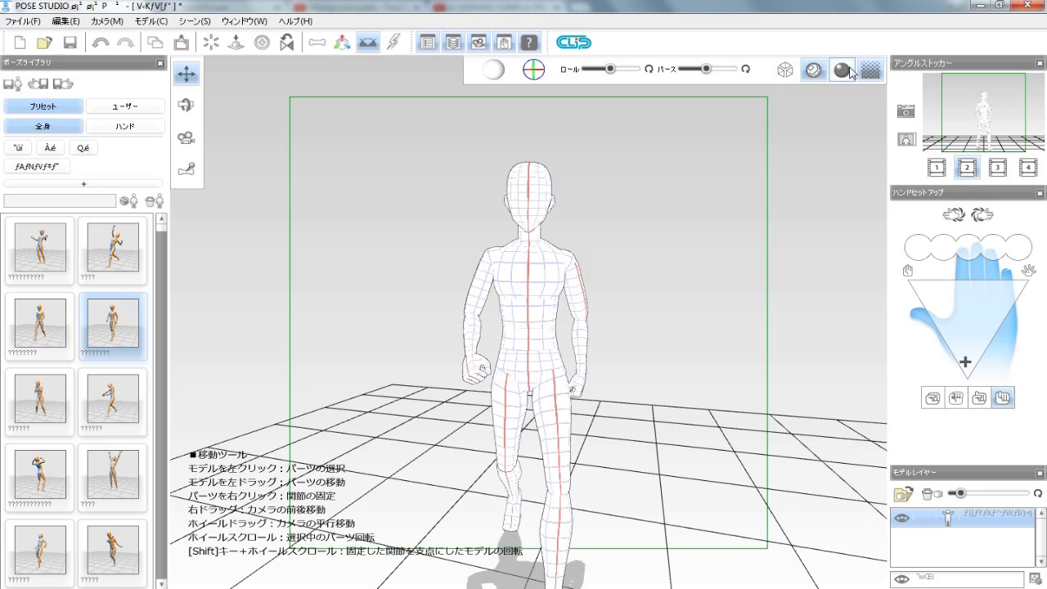
right_click_drag(658, 208, 648, 316)
middle_click_drag(647, 316, 646, 327)
left_click_drag(646, 327, 691, 294)
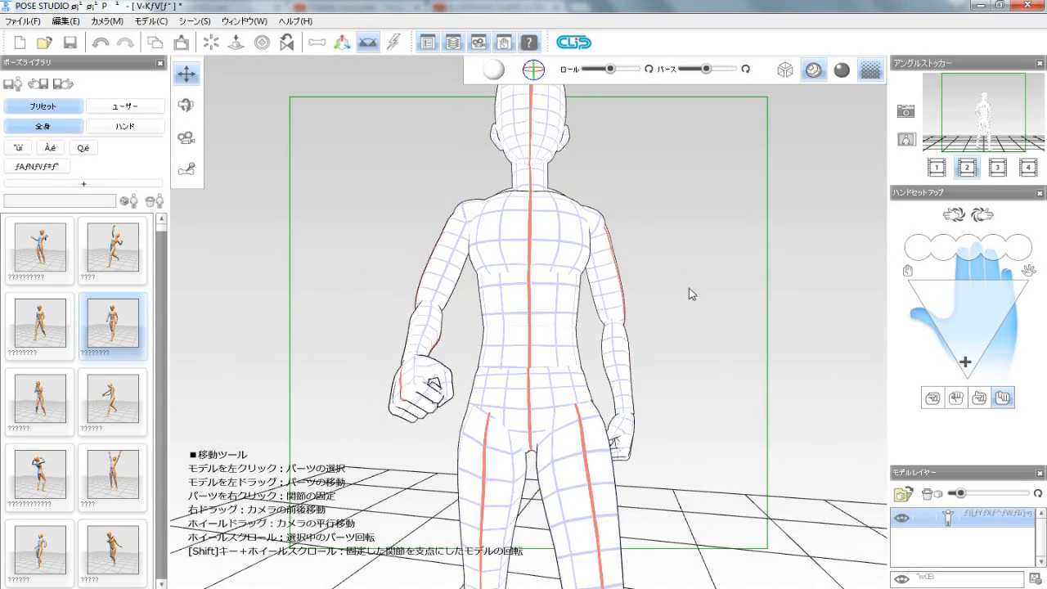
right_click_drag(671, 264, 696, 247)
left_click(841, 71)
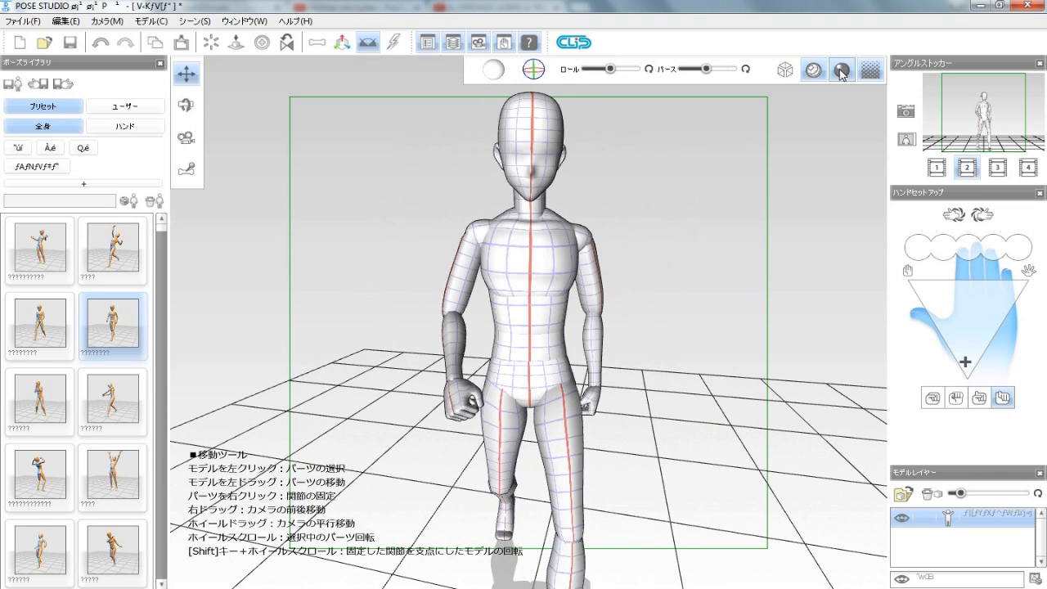
left_click(869, 71)
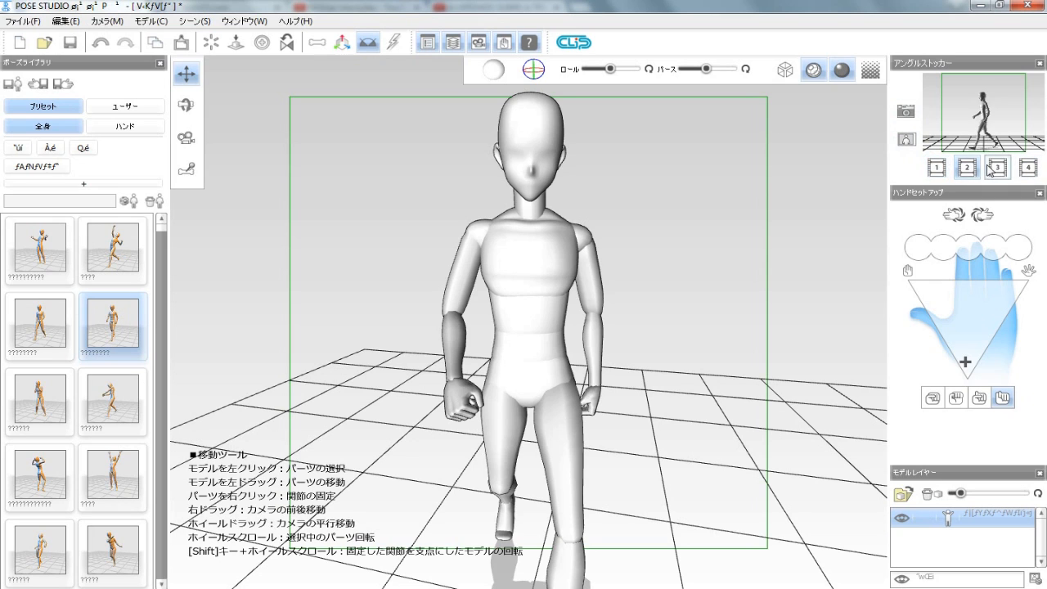
- Apply stored camera angle 1 to the scene, followed by stored angle 2
left_click(937, 168)
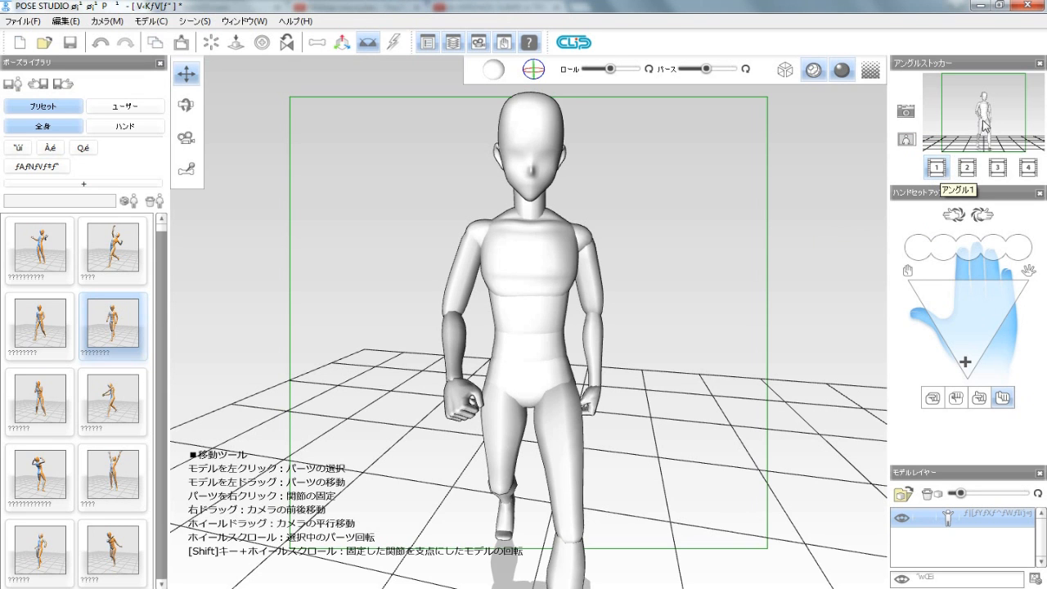
left_click(909, 143)
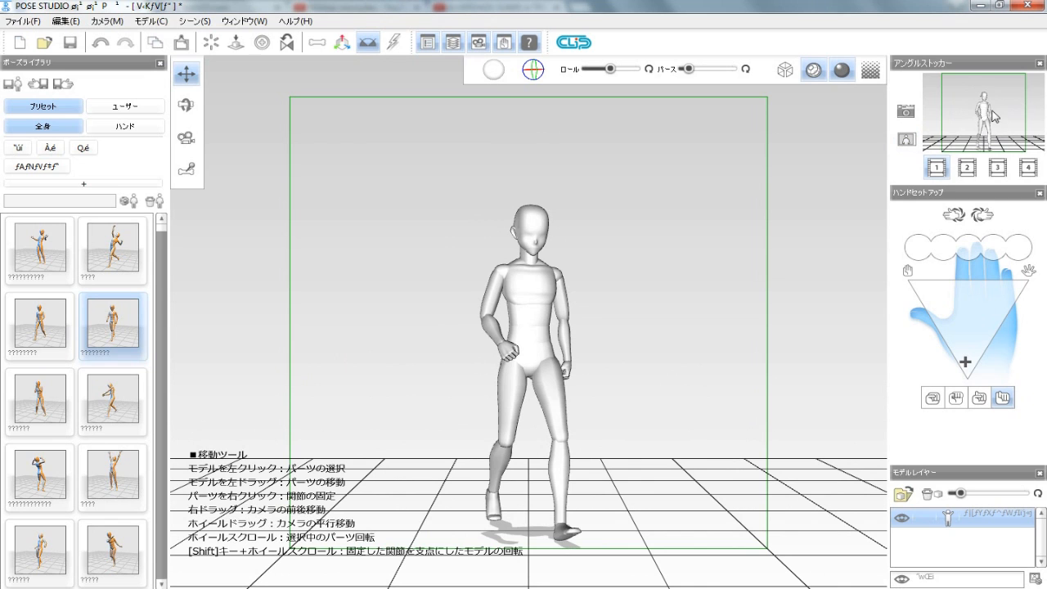
left_click(969, 169)
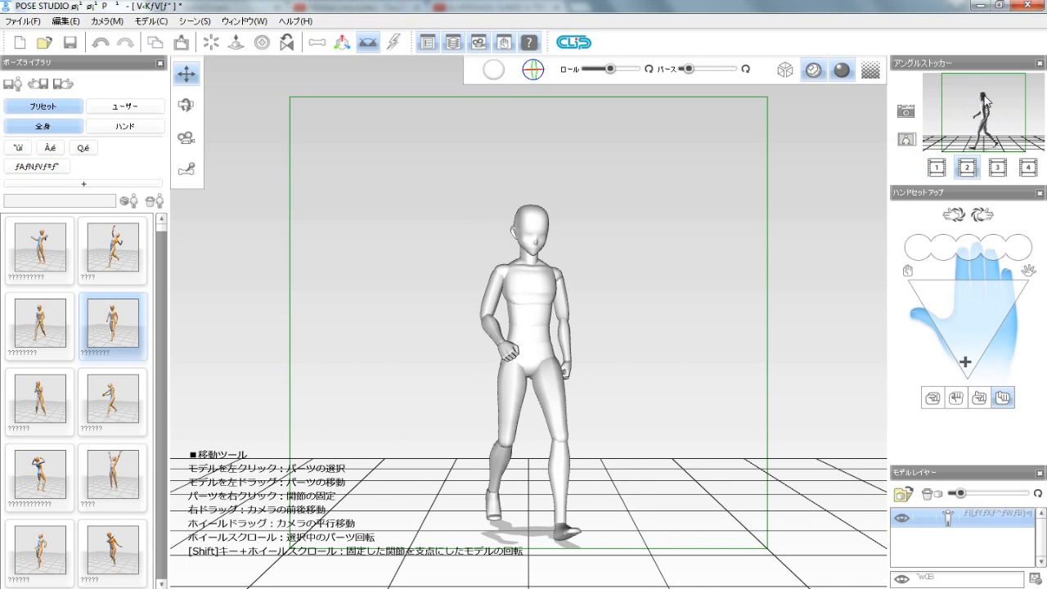
left_click(908, 141)
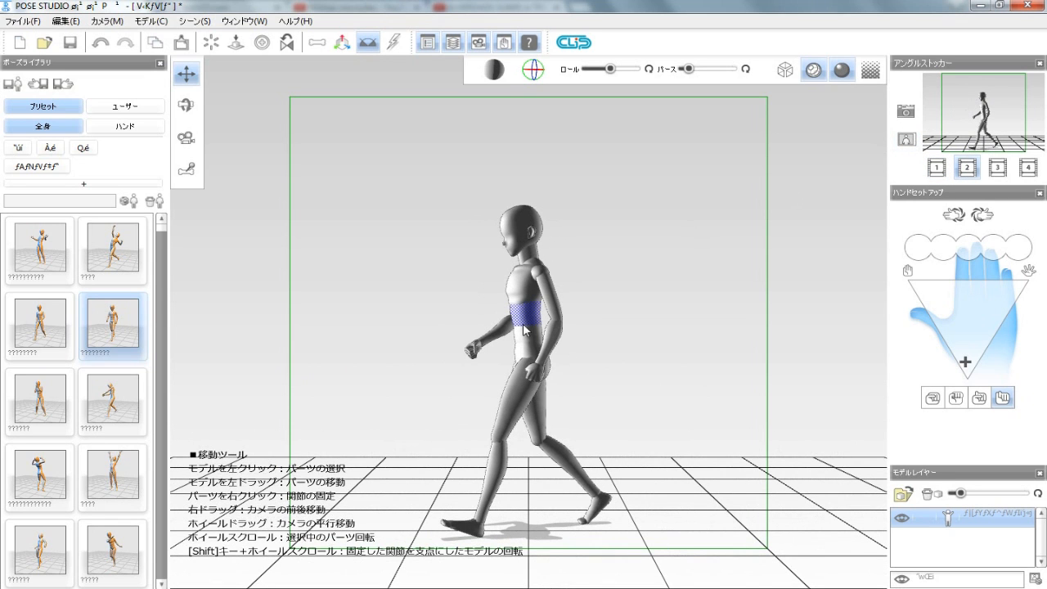
- Apply stored camera angle 3 to the scene, followed by stored angle 4
left_click(998, 168)
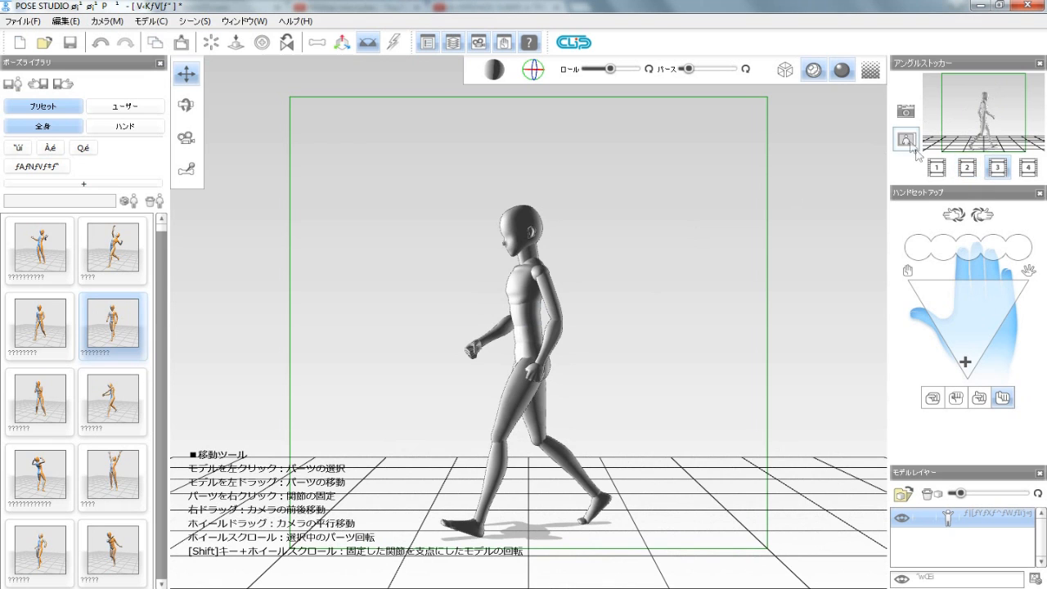
left_click(914, 149)
left_click(1029, 167)
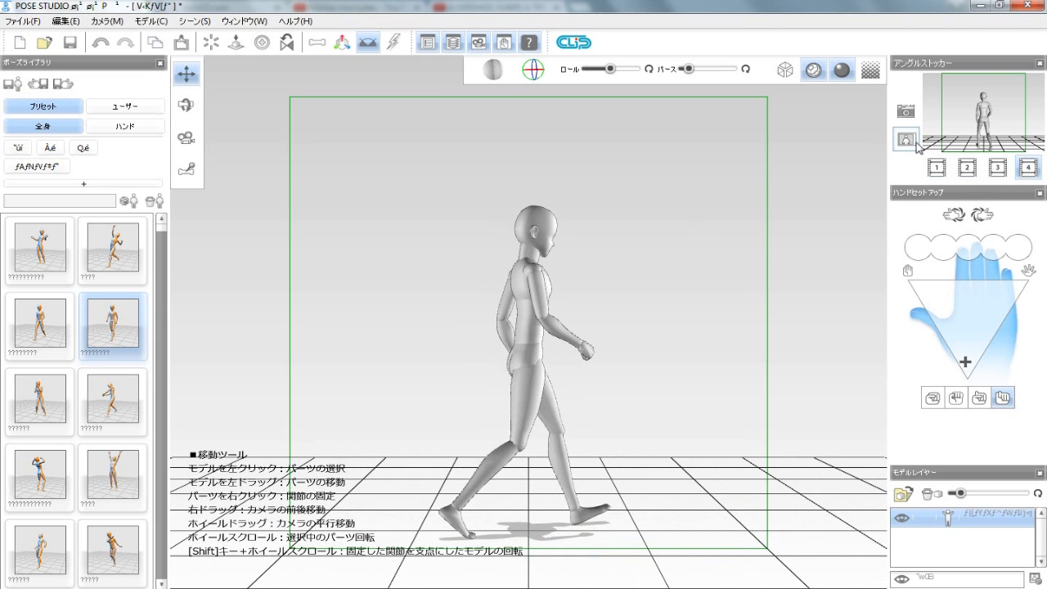
left_click(915, 142)
- Apply stored camera angle 2 to the scene, followed by stored angle 1
left_click(937, 168)
left_click(995, 168)
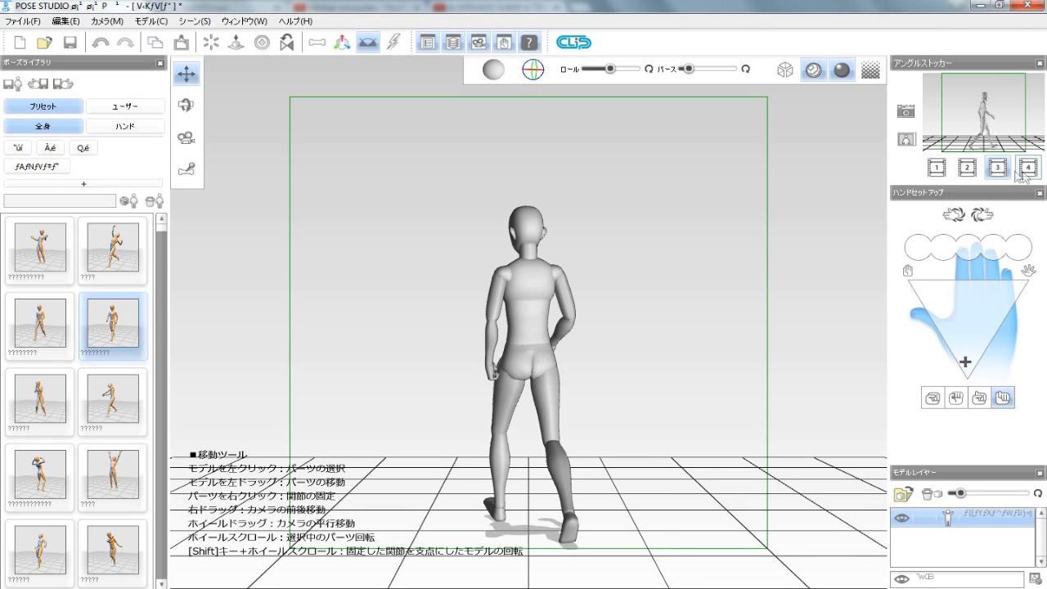
left_click(967, 168)
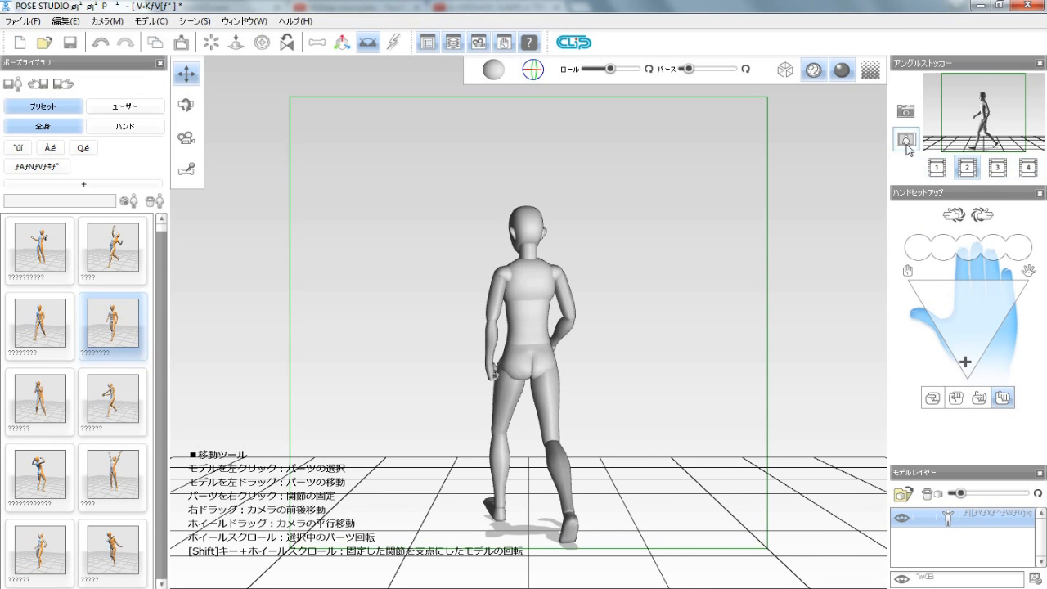
left_click(906, 141)
left_click(939, 168)
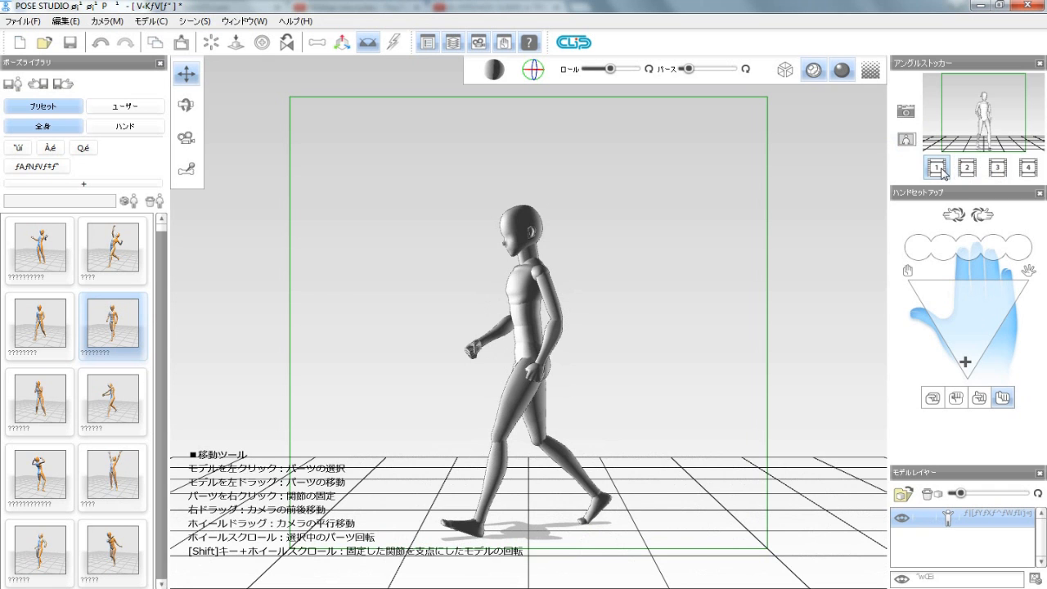
left_click(903, 141)
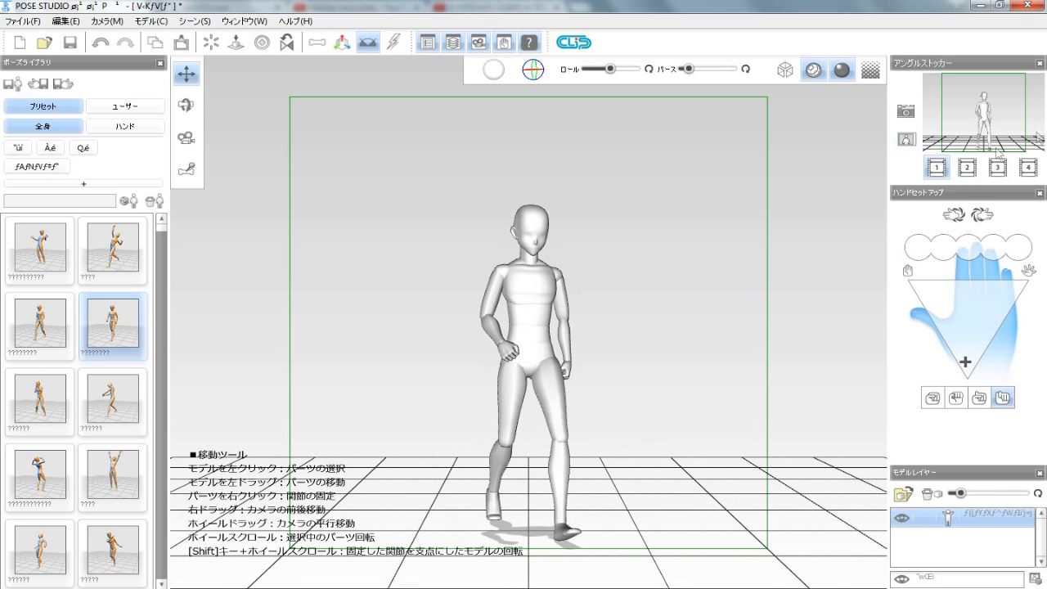
- Store a closer, raised front view of the figure as camera angle 1 and recall it from the side view
right_click_drag(571, 156, 671, 225)
left_click(911, 123)
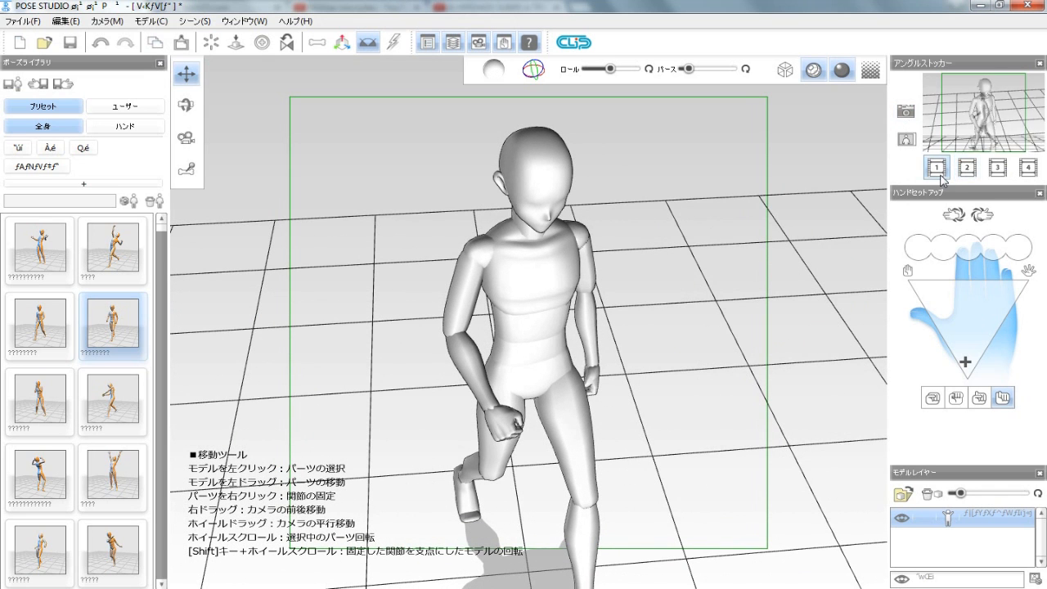
left_click(907, 139)
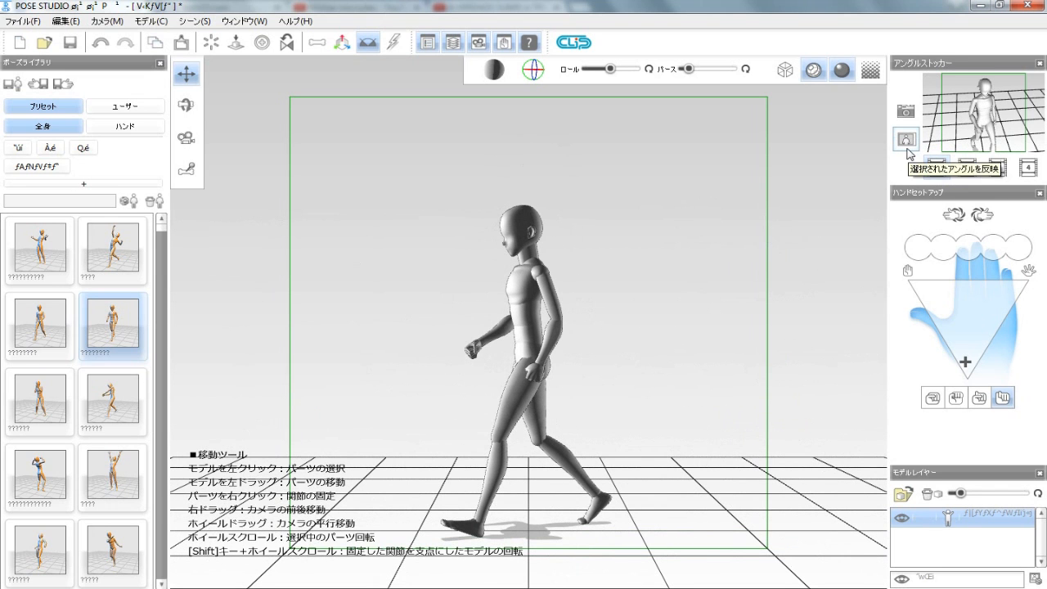
left_click(907, 141)
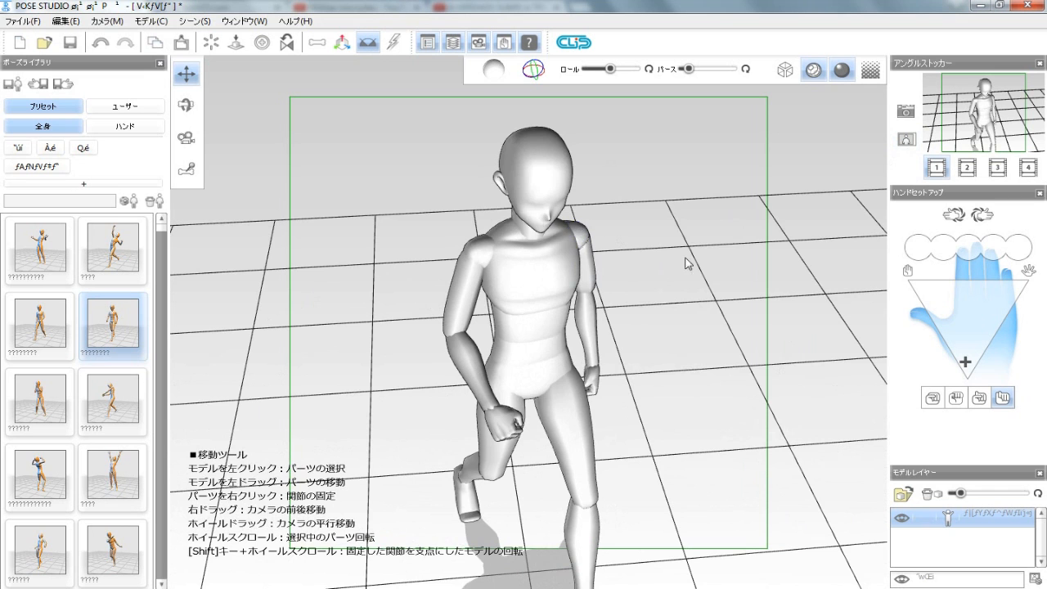
- Frame the figure from the front and open its clenched hands partway with the hand setup
right_click_drag(754, 409, 701, 297)
left_click_drag(701, 297, 648, 269)
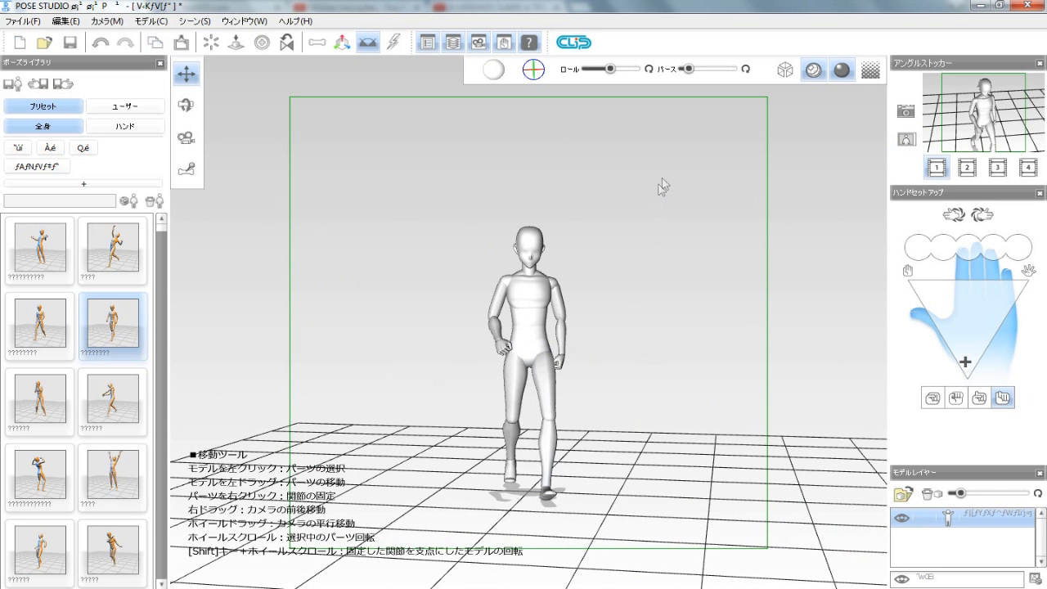
right_click_drag(790, 235, 949, 301)
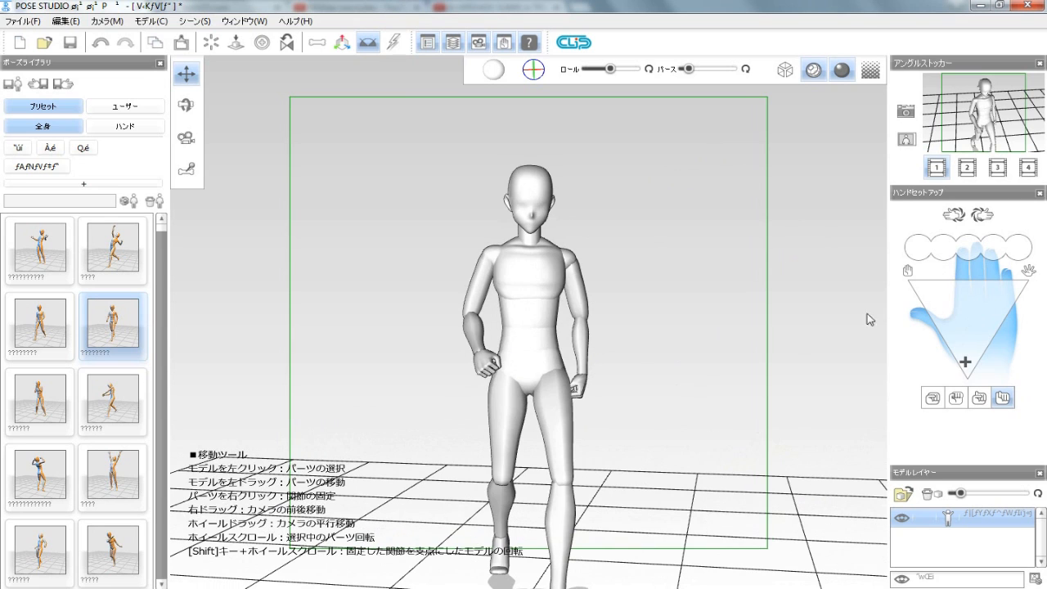
mouse_move(964, 329)
left_mouse_down()
mouse_move(945, 301)
mouse_move(929, 317)
mouse_move(1038, 306)
mouse_move(988, 317)
mouse_move(1046, 300)
mouse_move(971, 316)
left_mouse_up()
mouse_move(636, 438)
right_mouse_down()
mouse_move(659, 365)
mouse_move(655, 496)
mouse_move(681, 450)
right_mouse_up()
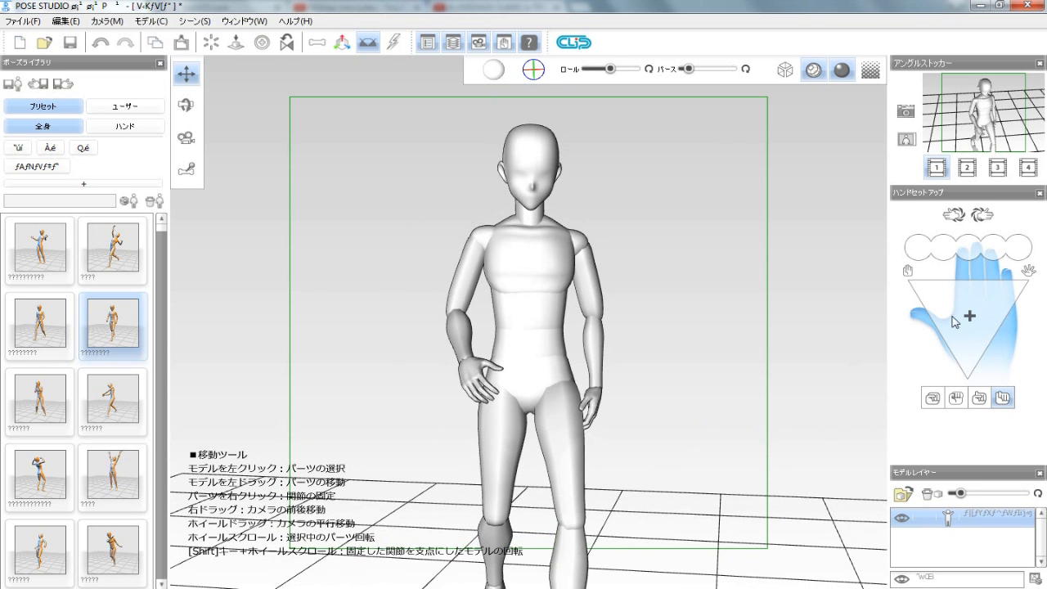
- Focus the camera on one of the figure's hands, switch to the other hand and return to the first
left_click(977, 219)
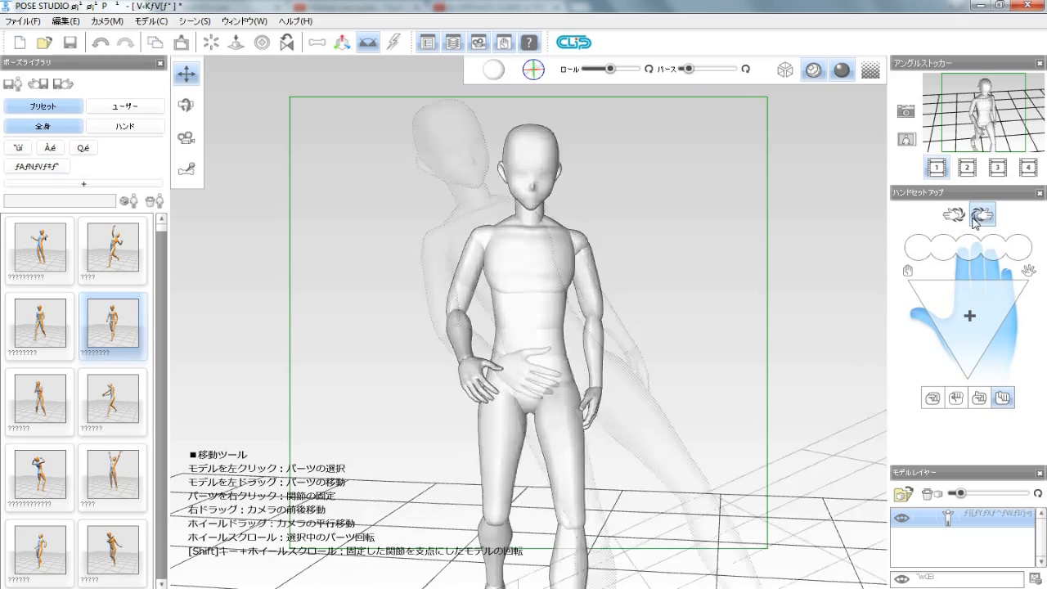
mouse_move(687, 226)
right_mouse_down()
mouse_move(712, 253)
mouse_move(697, 232)
right_mouse_up()
left_click_drag(697, 233, 757, 266)
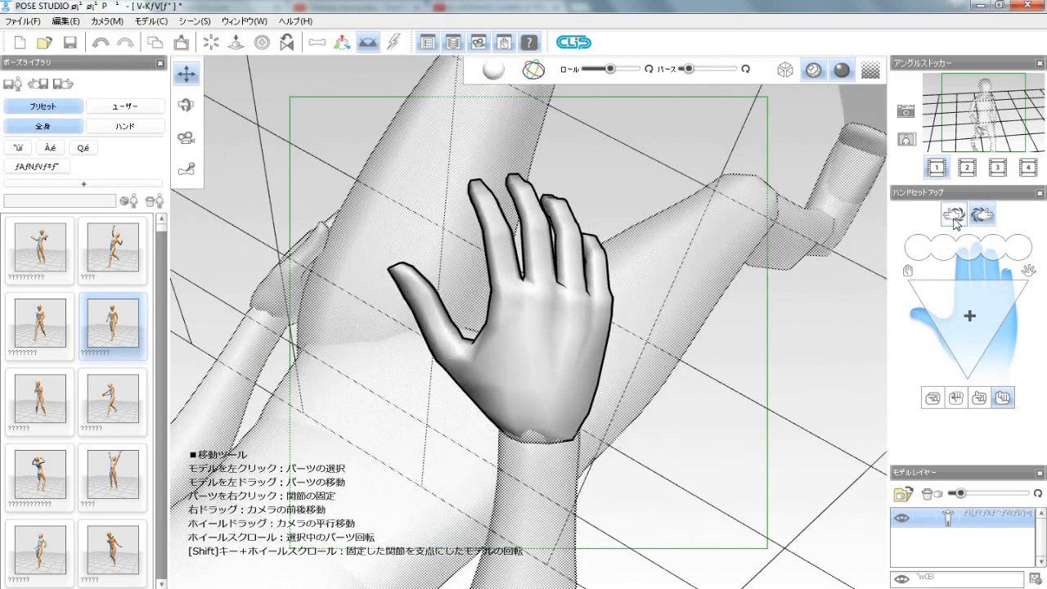
left_click(954, 217)
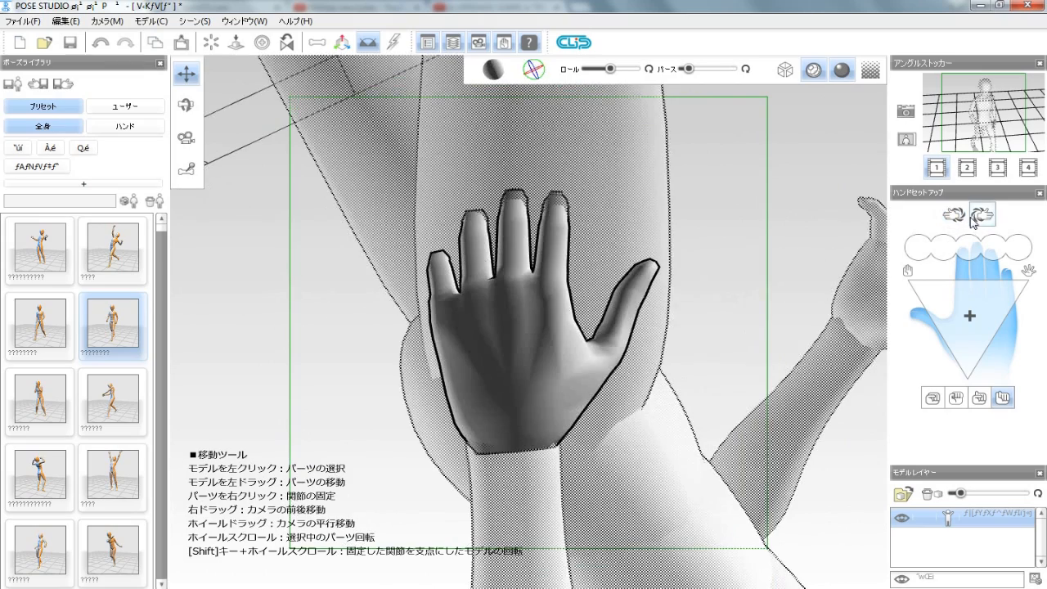
left_click(973, 216)
- Close the focused hand fully and compare the second, third and fourth finger-bending styles
mouse_move(974, 317)
left_mouse_down()
mouse_move(863, 288)
mouse_move(1032, 279)
mouse_move(922, 385)
mouse_move(904, 350)
mouse_move(917, 442)
left_mouse_up()
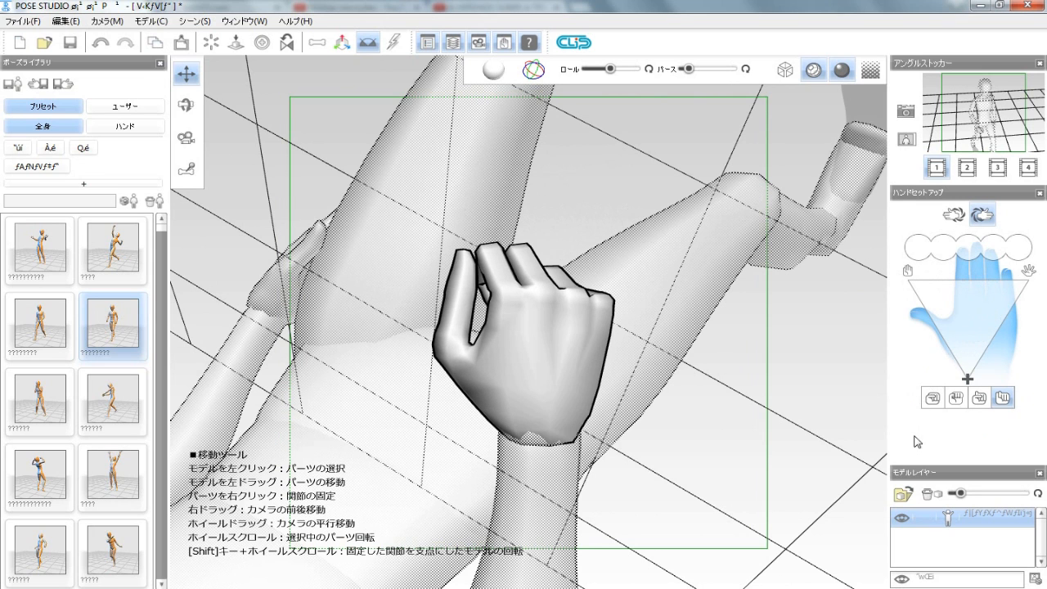
left_click(955, 399)
left_click(979, 398)
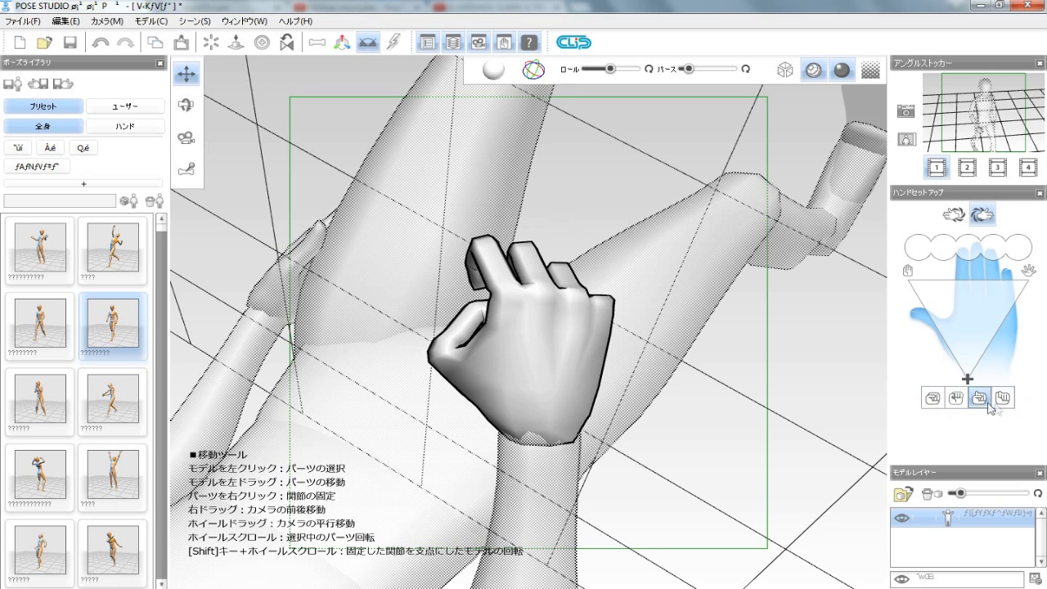
mouse_move(962, 360)
left_mouse_down()
mouse_move(960, 323)
mouse_move(951, 350)
mouse_move(971, 326)
mouse_move(971, 405)
left_mouse_up()
left_click(1003, 399)
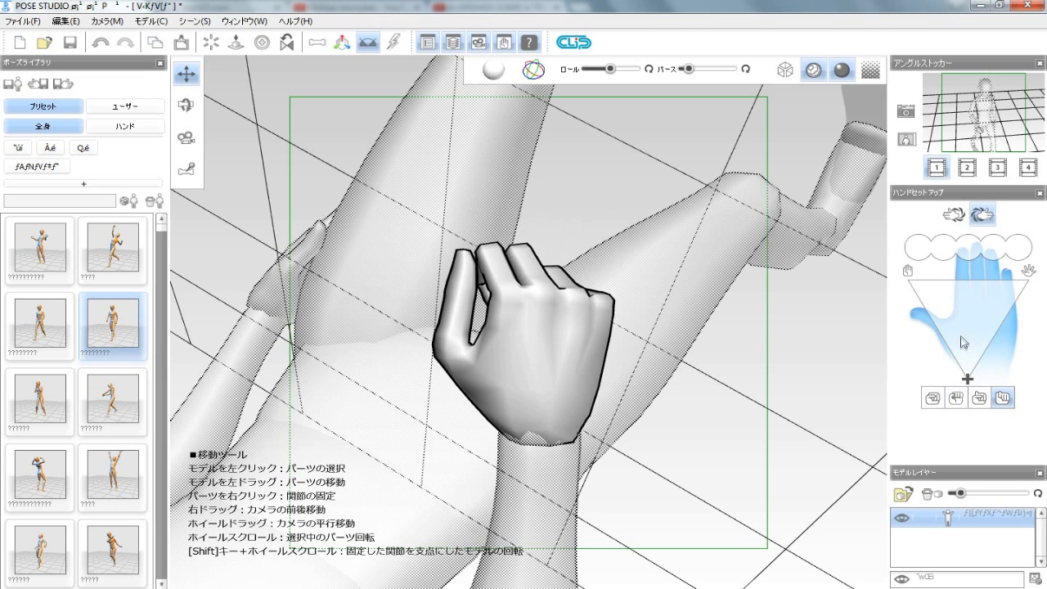
- Switch the hand to the first finger-bending style, open its fingers and turn the view to the palm side
left_click(936, 399)
left_click_drag(958, 319, 952, 302)
mouse_move(805, 302)
left_mouse_down()
mouse_move(860, 313)
mouse_move(840, 355)
mouse_move(575, 291)
mouse_move(743, 304)
mouse_move(645, 335)
left_mouse_up()
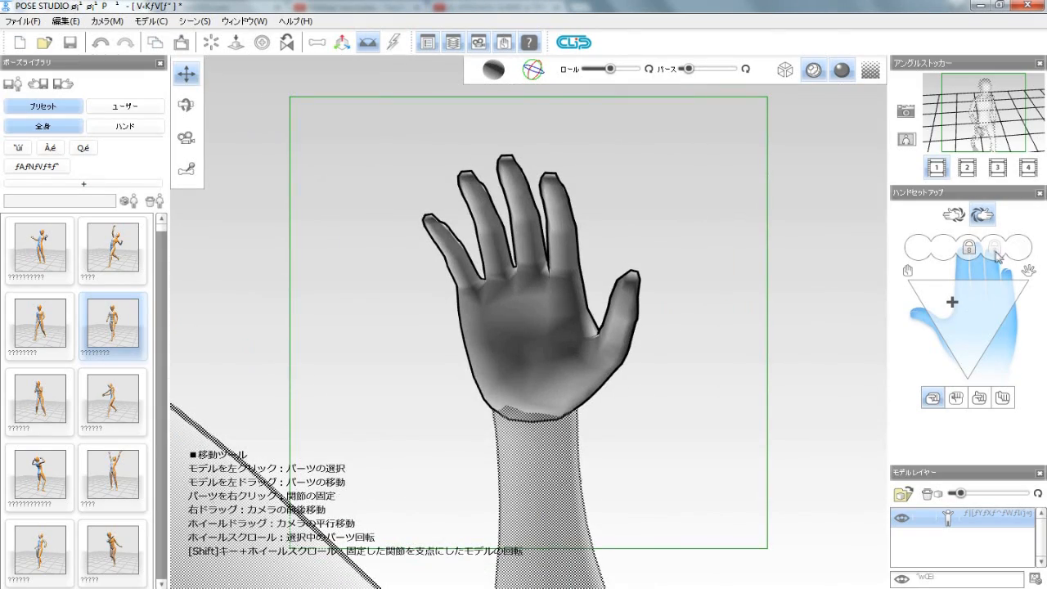
- Try bending the hand with different fingers locked, leaving the fingers partly open and unlocked, and return to the whole figure
mouse_move(962, 324)
left_mouse_down()
mouse_move(960, 373)
mouse_move(971, 391)
mouse_move(961, 276)
mouse_move(973, 330)
mouse_move(927, 305)
mouse_move(1031, 299)
mouse_move(882, 293)
mouse_move(952, 300)
mouse_move(990, 267)
left_mouse_up()
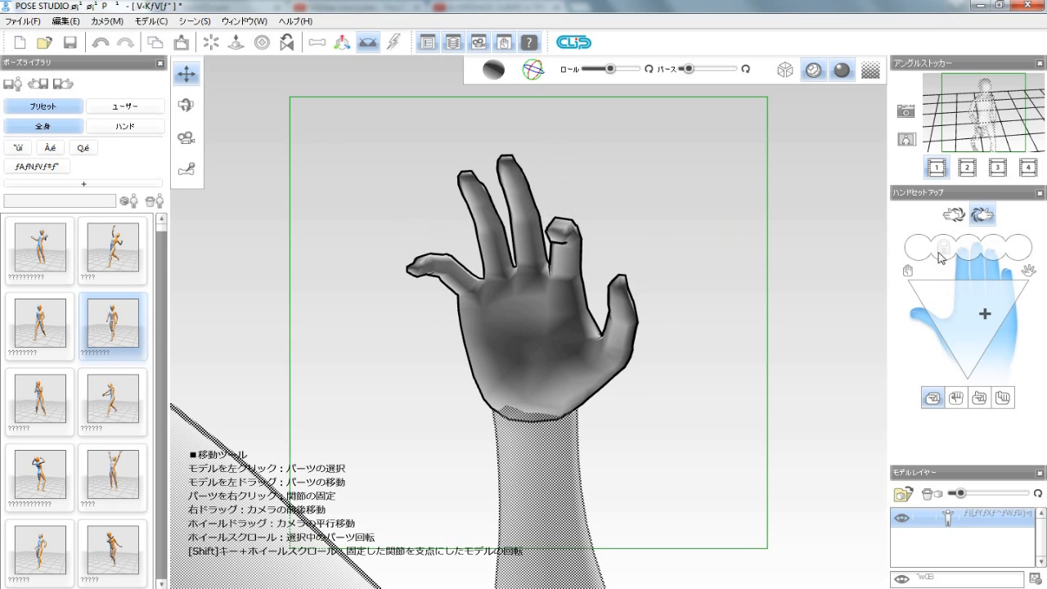
mouse_move(950, 305)
left_mouse_down()
mouse_move(1006, 387)
mouse_move(968, 405)
mouse_move(936, 402)
mouse_move(918, 330)
mouse_move(1019, 309)
mouse_move(924, 315)
mouse_move(960, 368)
mouse_move(902, 292)
mouse_move(939, 316)
mouse_move(978, 304)
mouse_move(952, 355)
mouse_move(882, 296)
left_mouse_up()
left_click(995, 247)
left_click_drag(966, 316, 973, 313)
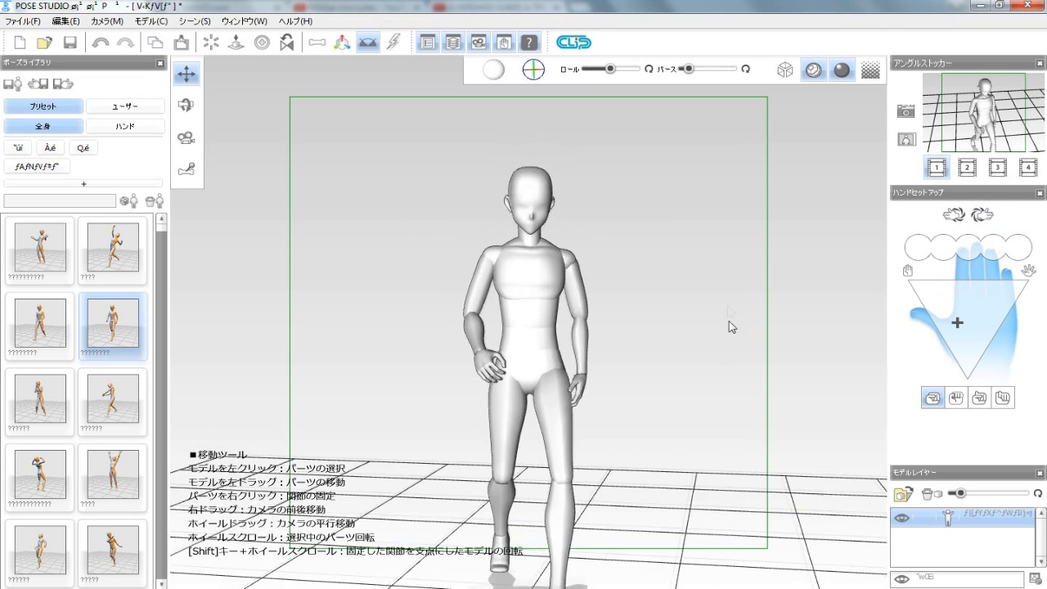
- Toggle the figure's visibility through its model layer, leaving it shown, and enlarge the figure slightly
left_click(902, 522)
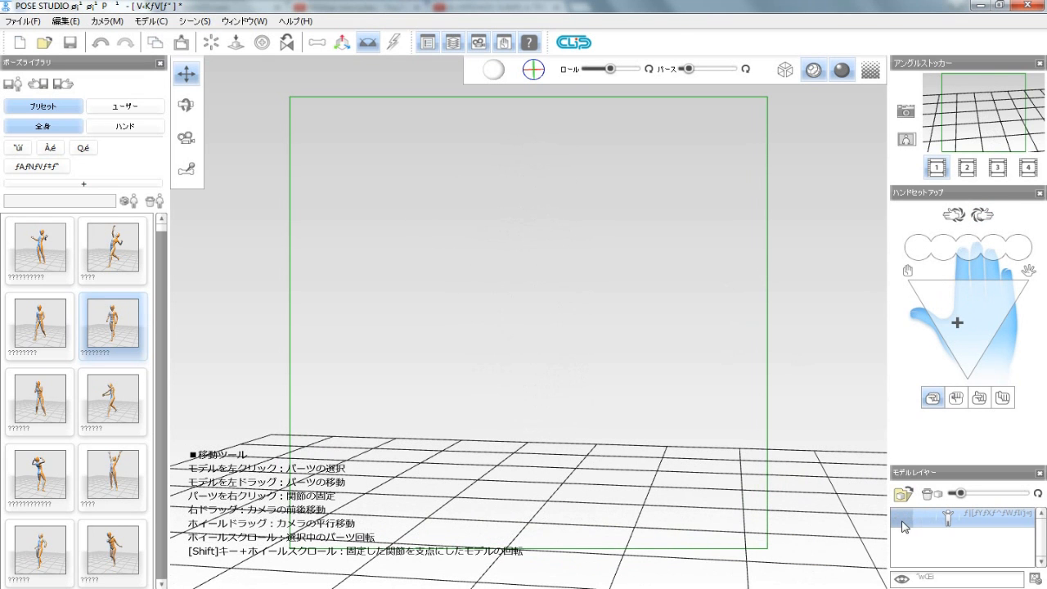
left_click(903, 521)
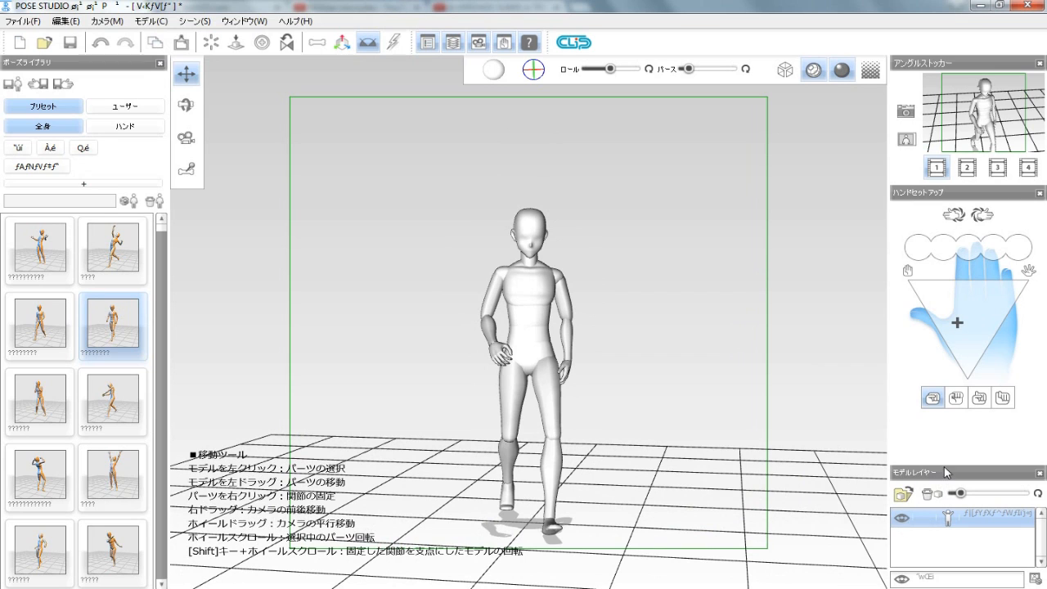
left_click(903, 520)
left_click(902, 521)
left_click_drag(711, 452, 664, 463)
mouse_move(962, 500)
left_mouse_down()
mouse_move(982, 499)
mouse_move(952, 501)
mouse_move(964, 501)
left_mouse_up()
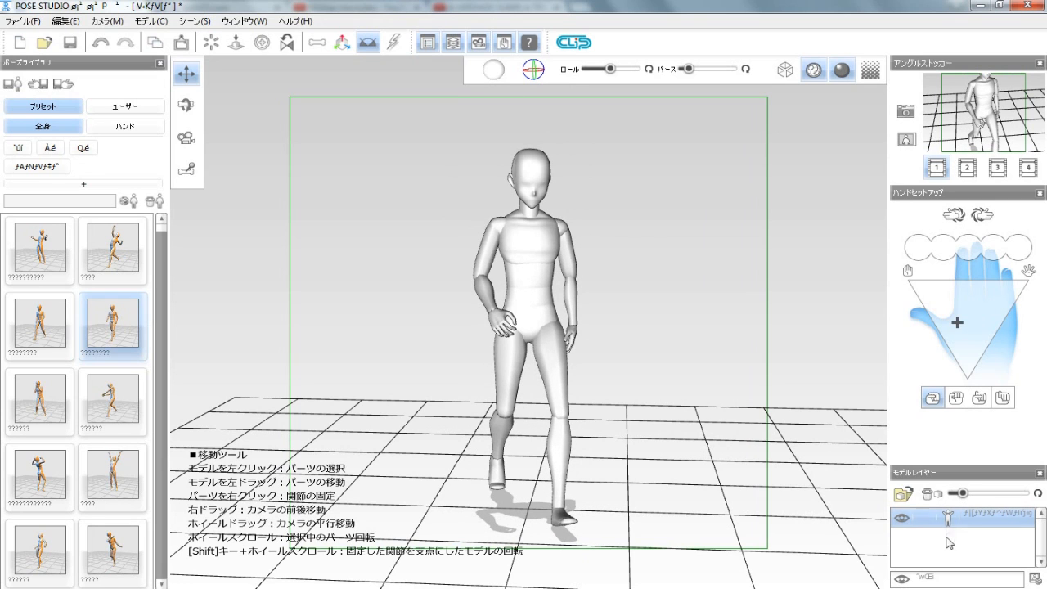
- Lock the figure's model layer and try applying another preset body pose to it
left_click(911, 519)
left_click(903, 522)
left_click(102, 389)
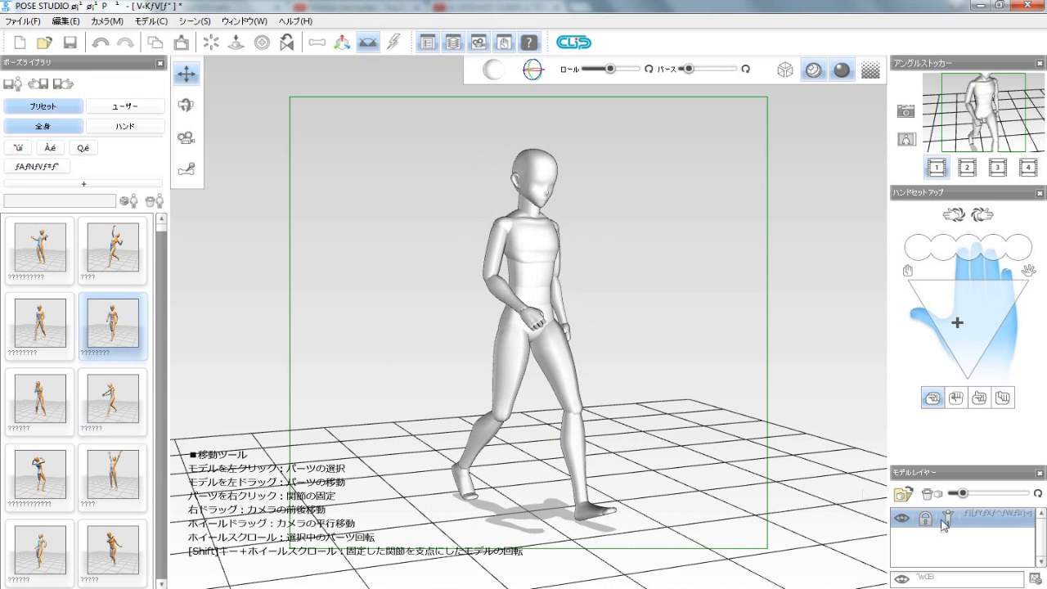
- Override the figure's default material, lower its diffuse level slightly and set the specular colour to dark green (RGB 51, 102, 70)
left_click(983, 526)
double_click(984, 526)
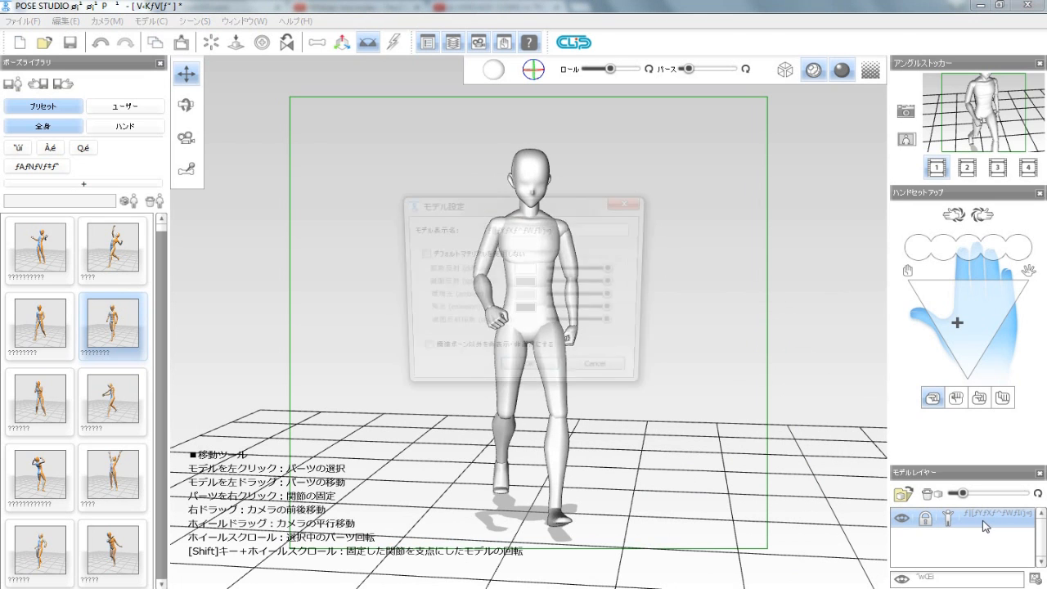
left_click_drag(536, 207, 793, 239)
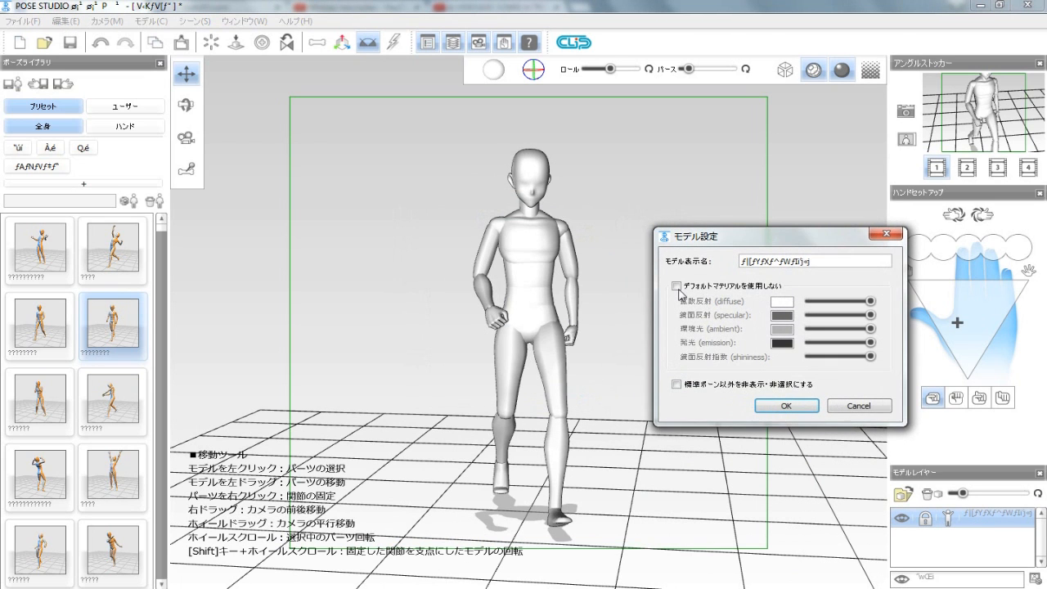
left_click(676, 287)
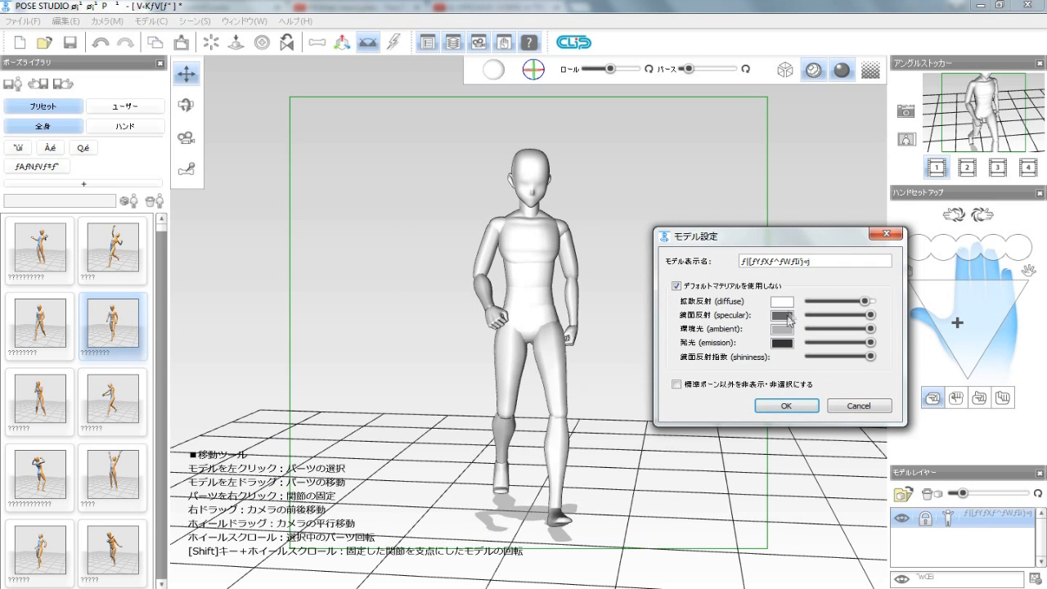
left_click(782, 315)
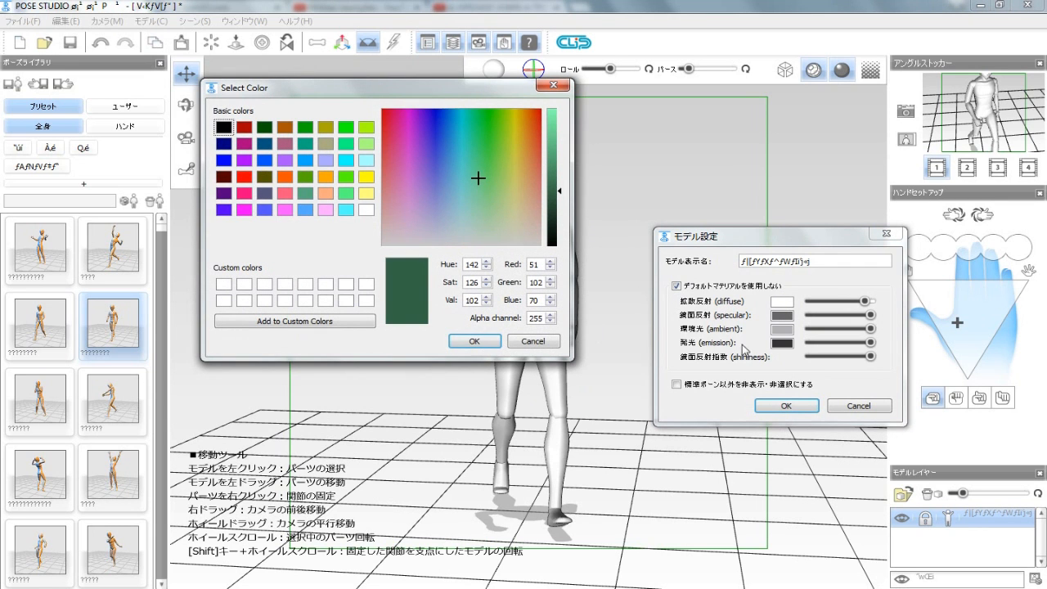
left_click(475, 340)
- Set the figure's ambient colour to olive green and apply the material settings
left_click(781, 342)
left_click(509, 164)
left_click(475, 340)
left_click(786, 406)
left_click_drag(654, 368, 590, 355)
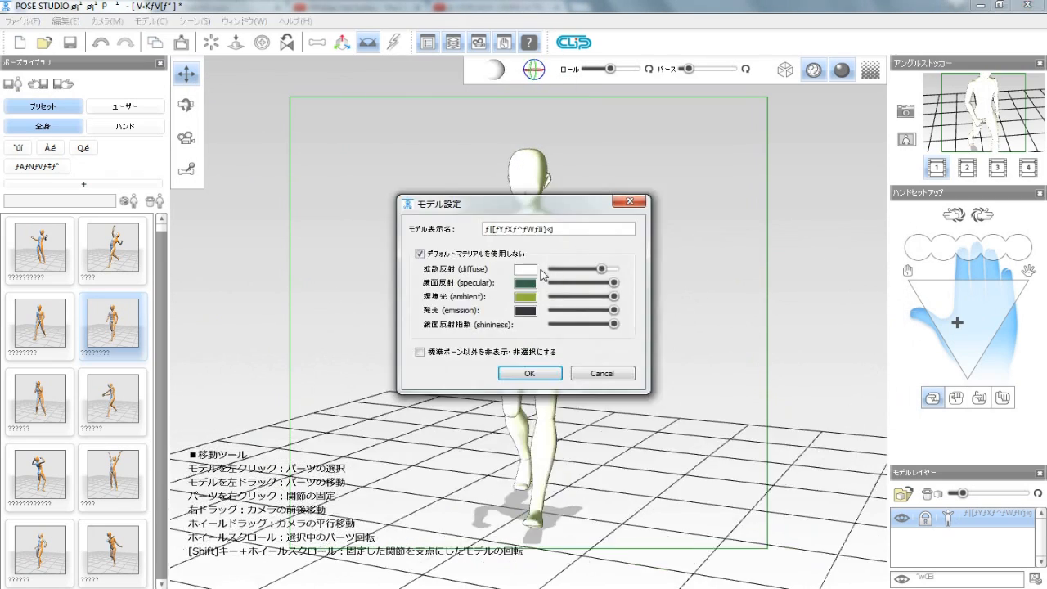
- Change the figure's diffuse colour to bright green, apply it and check the figure from another angle
left_click(527, 269)
left_click_drag(495, 164, 502, 122)
left_click(555, 122)
left_click(475, 341)
left_click(529, 374)
left_click_drag(659, 399, 832, 269)
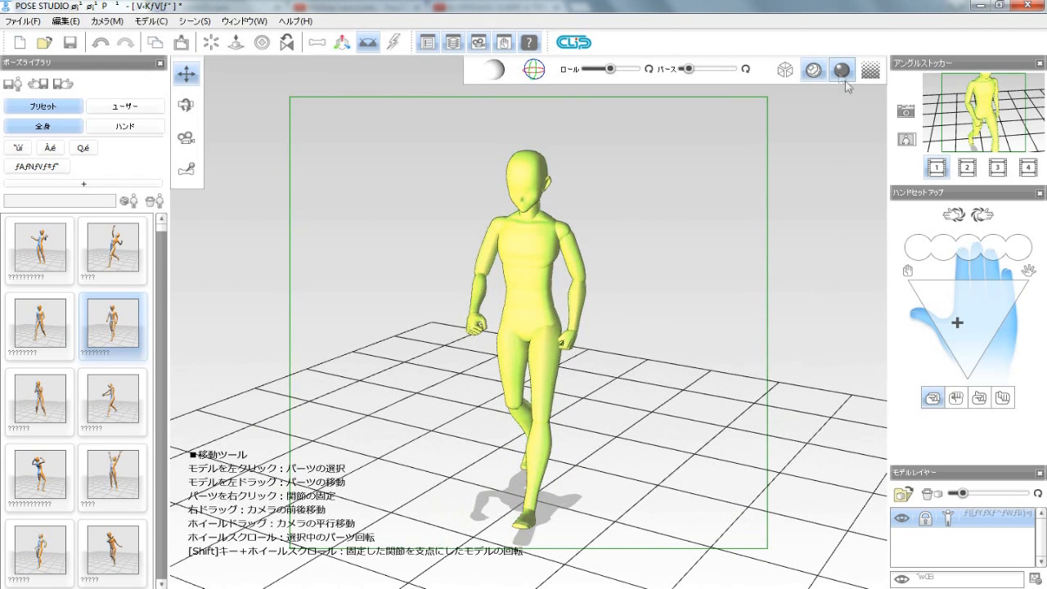
- Try combinations of outlines, shading and surface guide lines, leaving shading and guide lines on and outlines off
left_click(841, 71)
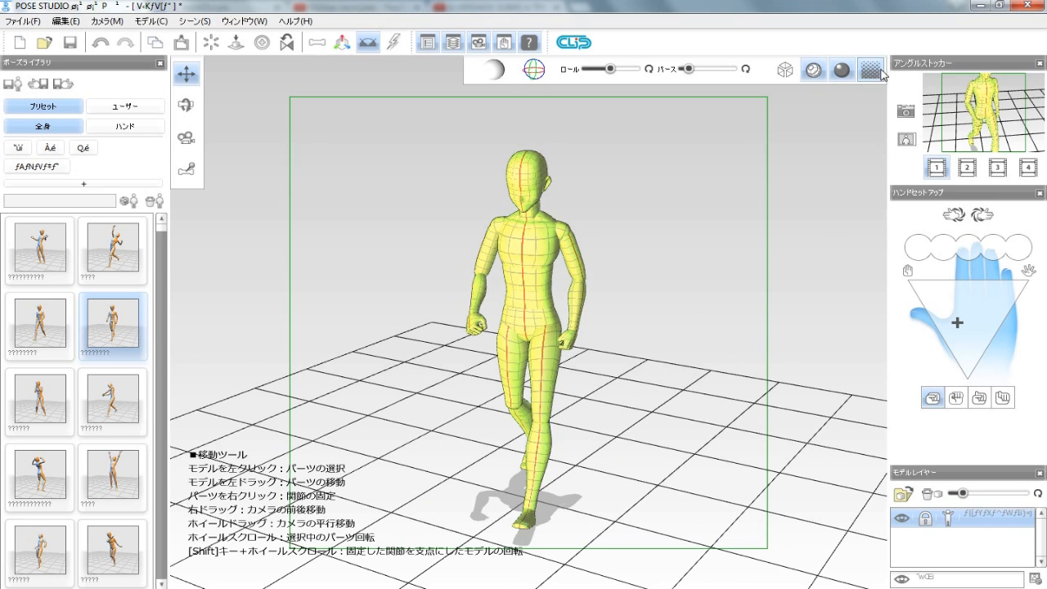
left_click(817, 71)
left_click(816, 72)
left_click(842, 71)
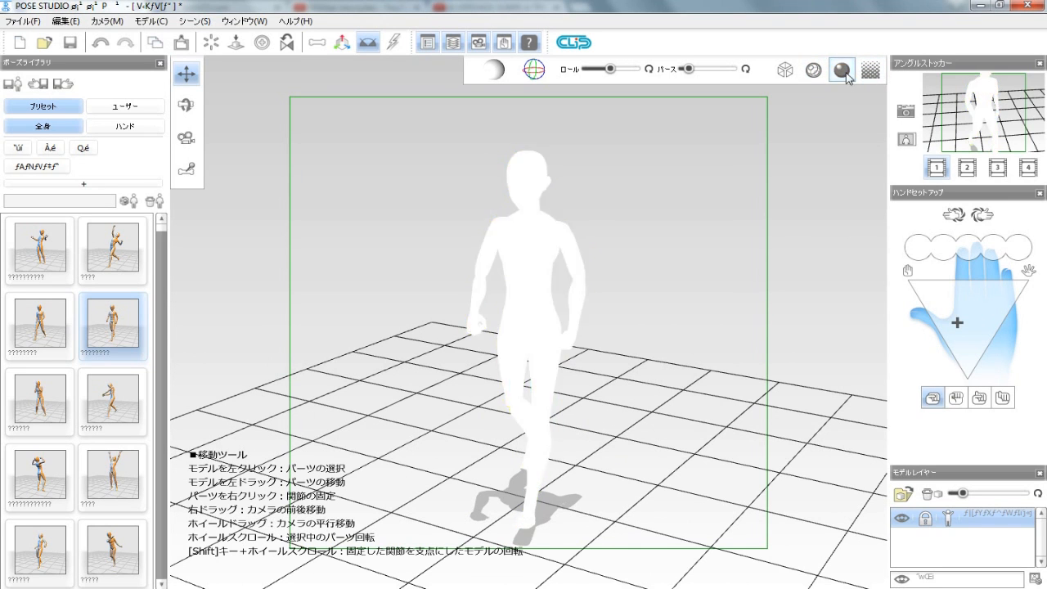
- Restore the figure's default material by turning off the custom material override in its model settings
double_click(988, 524)
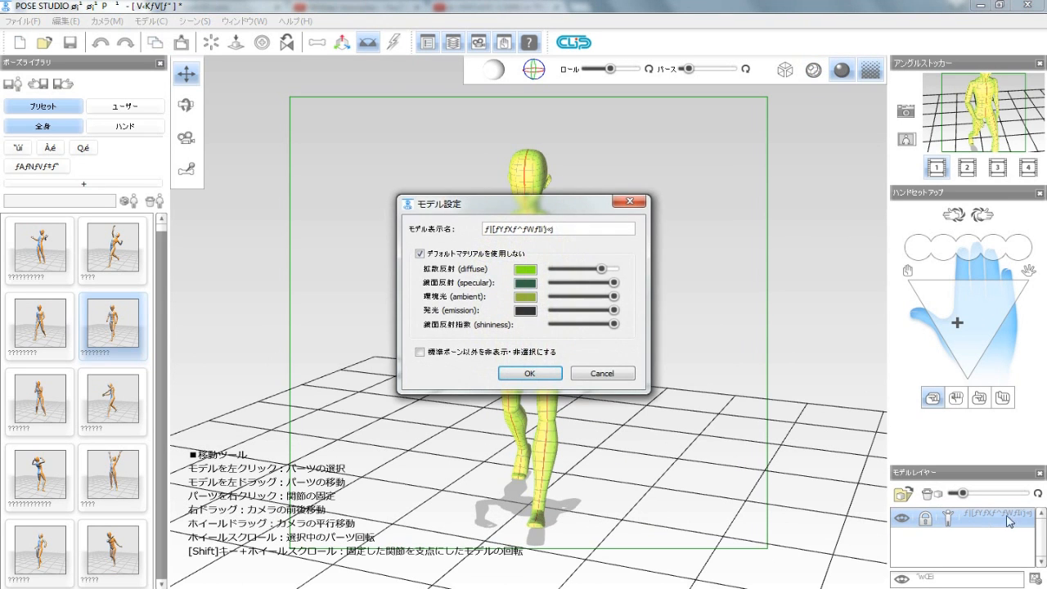
left_click(420, 255)
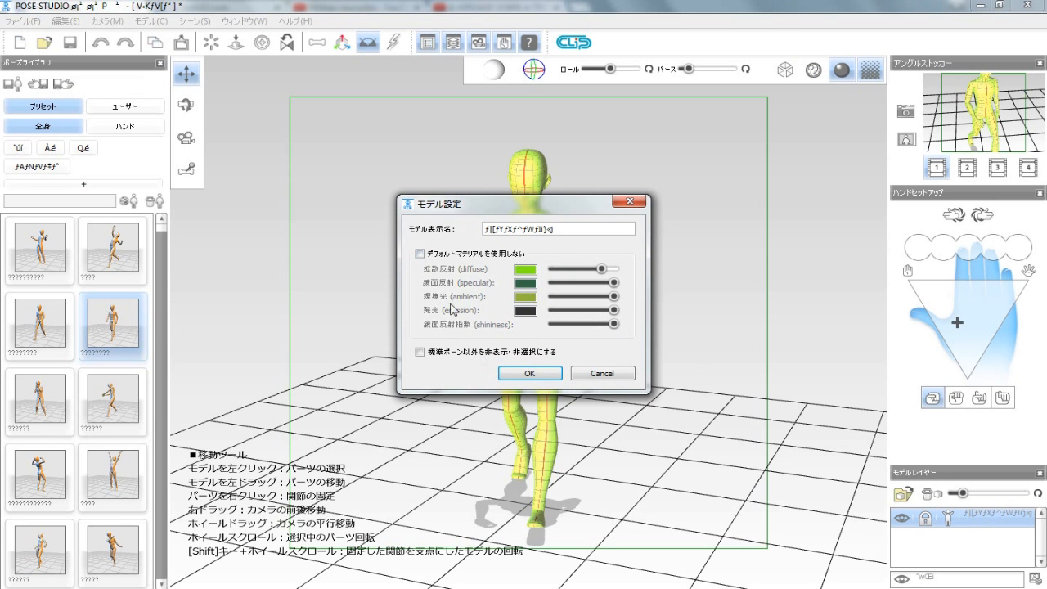
left_click(532, 374)
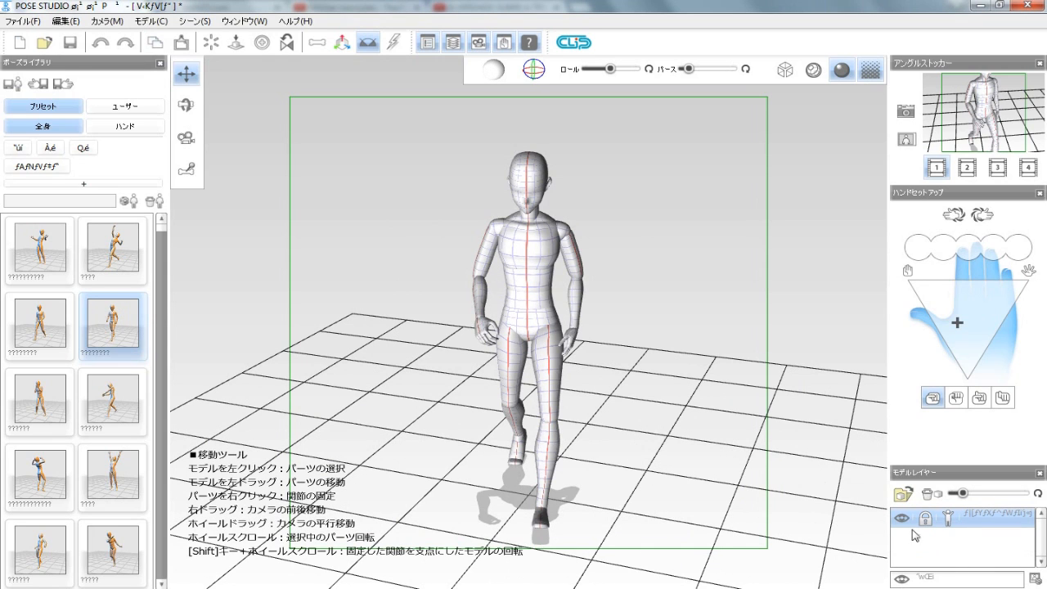
- Add the female pose studio model, hide the male model's layer and view the female figure alone from the front
right_click(930, 538)
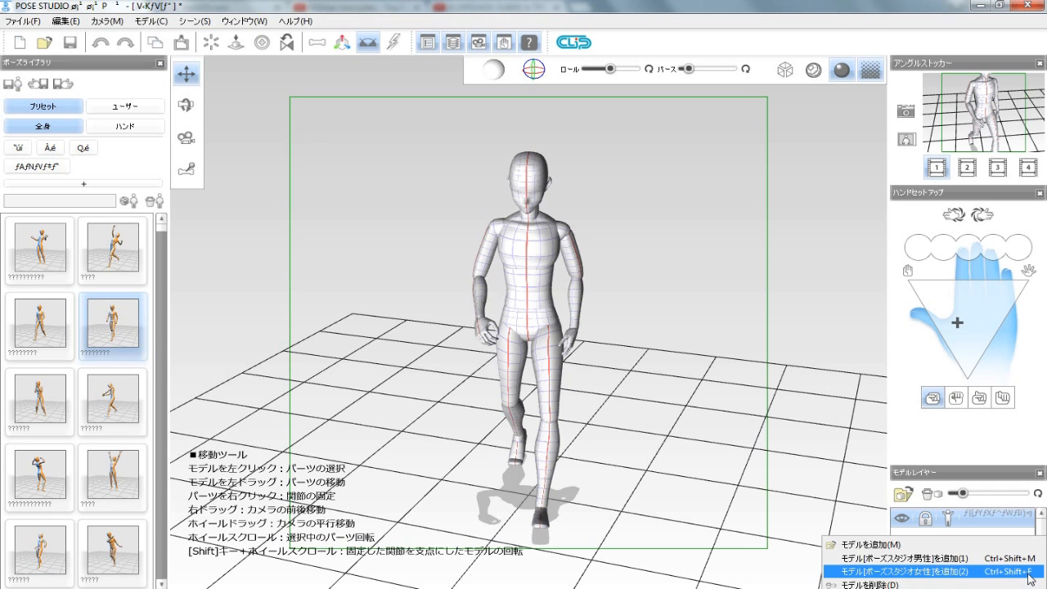
left_click(965, 571)
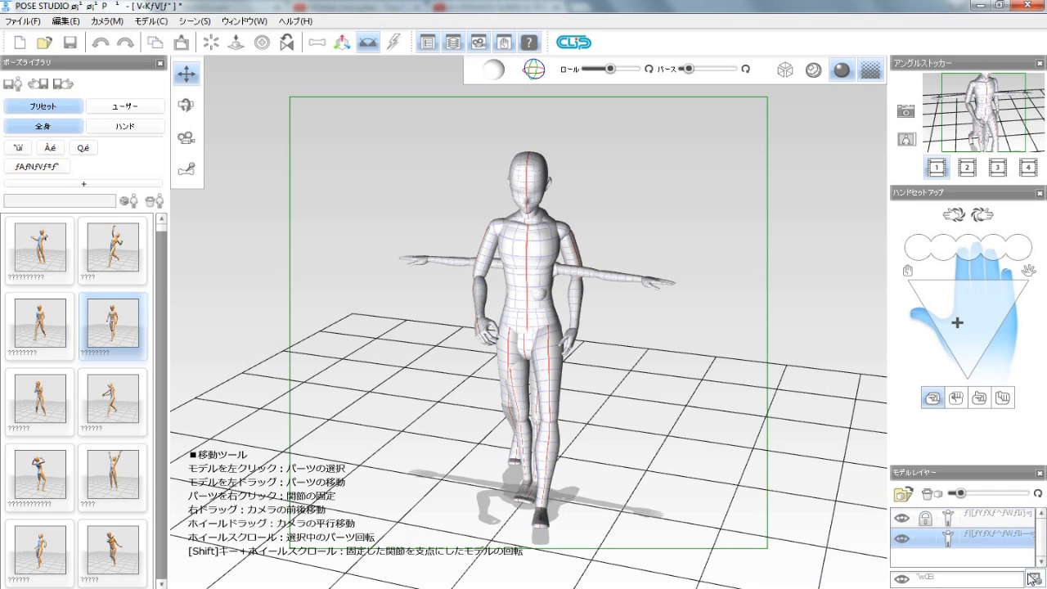
left_click(901, 519)
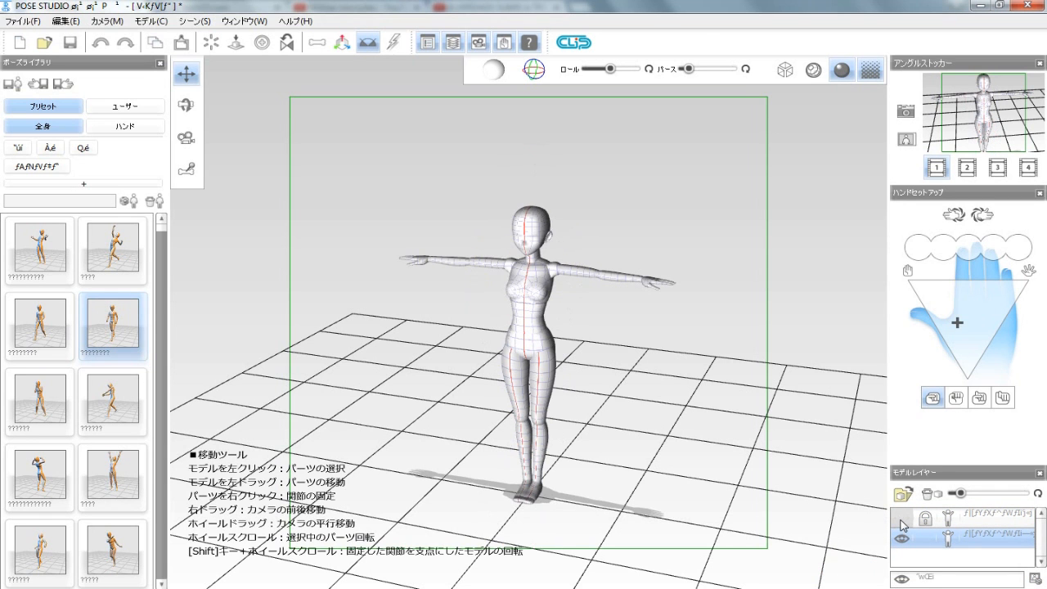
left_click_drag(587, 429, 650, 398)
right_click_drag(636, 401, 627, 491)
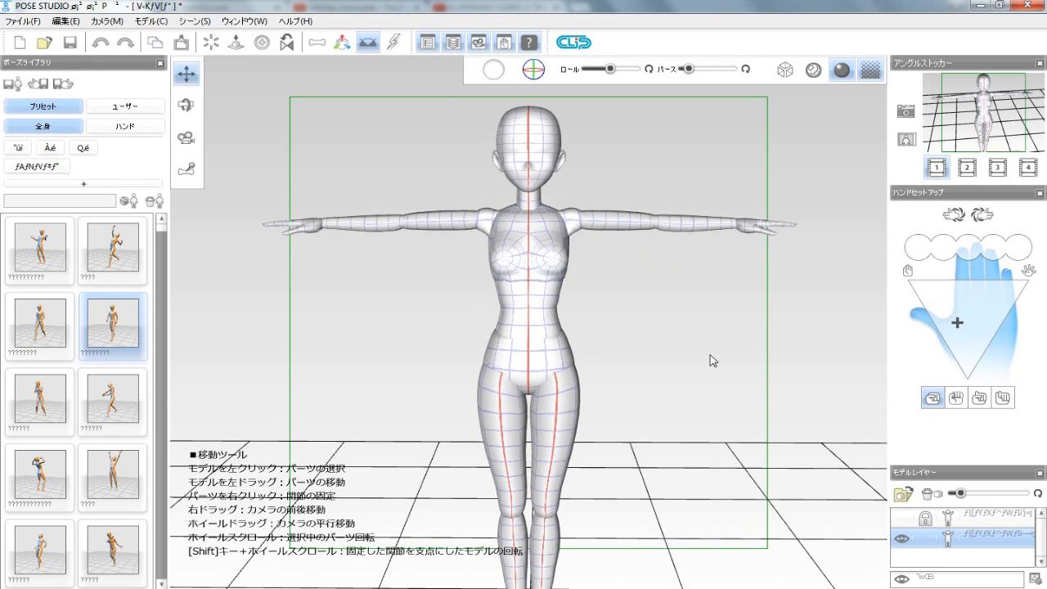
right_click_drag(711, 360, 689, 349)
left_click_drag(690, 349, 573, 319)
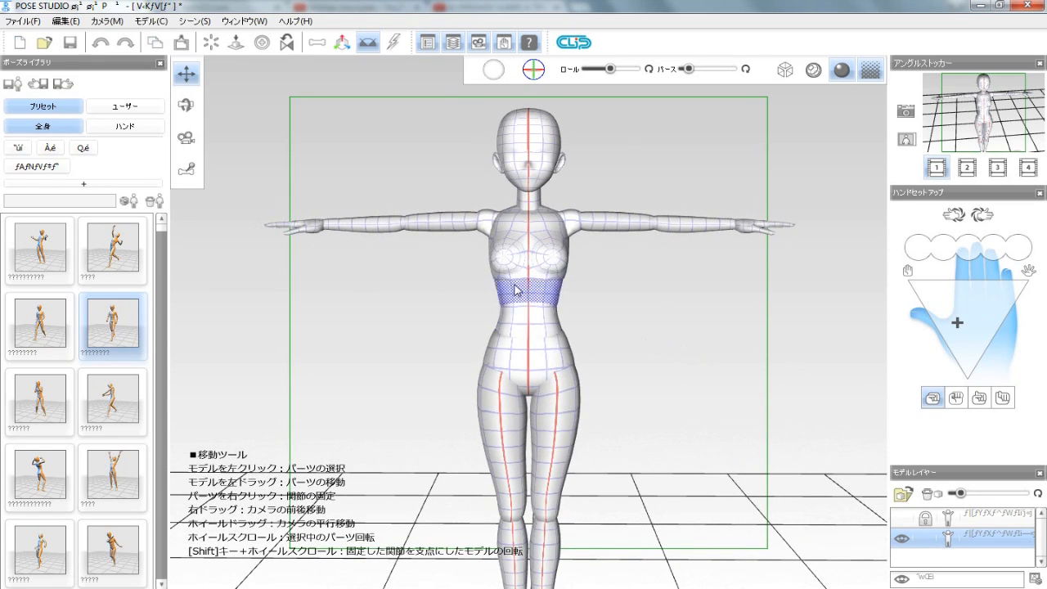
- Show the male model instead of the female one, select its layer and slightly reduce the figure's size
left_click(900, 520)
left_click(902, 537)
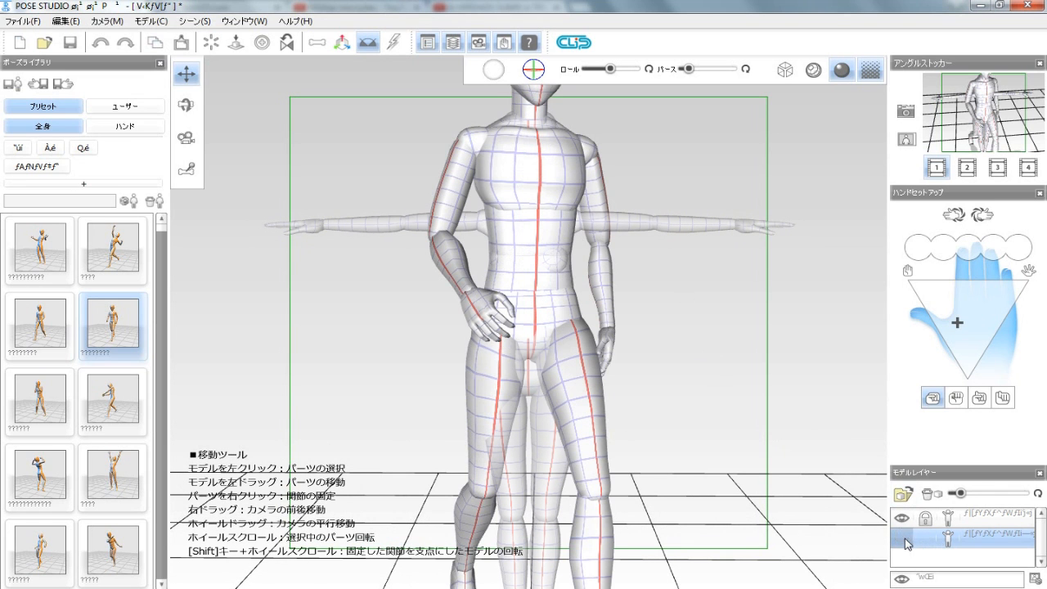
left_click(982, 517)
mouse_move(967, 494)
left_mouse_down()
mouse_move(949, 494)
mouse_move(961, 495)
left_mouse_up()
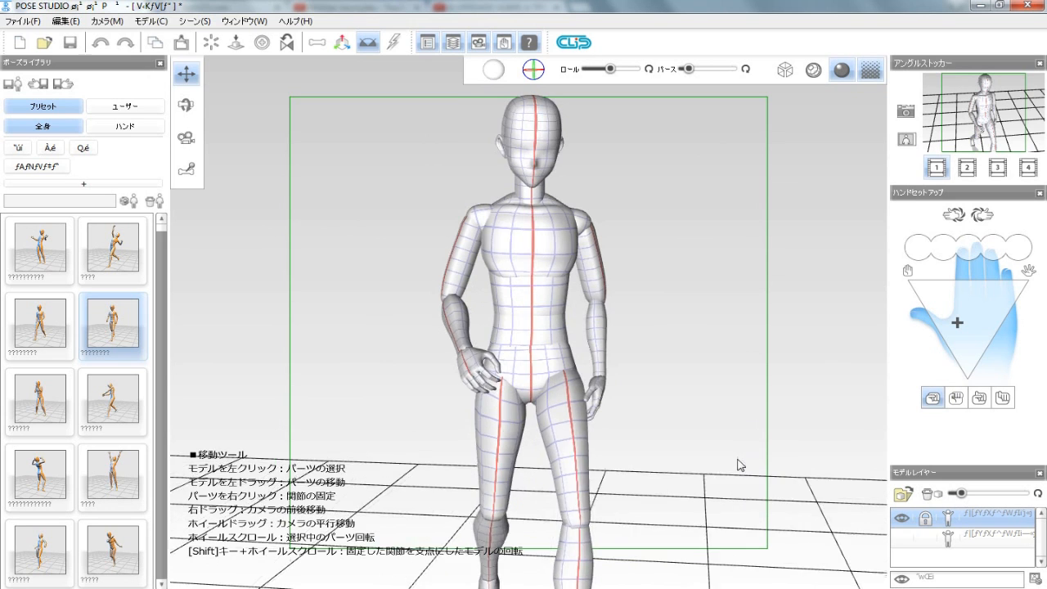
- Compare the female and male figures from the front and the side by alternating their layer visibility
left_click(900, 539)
left_click(901, 518)
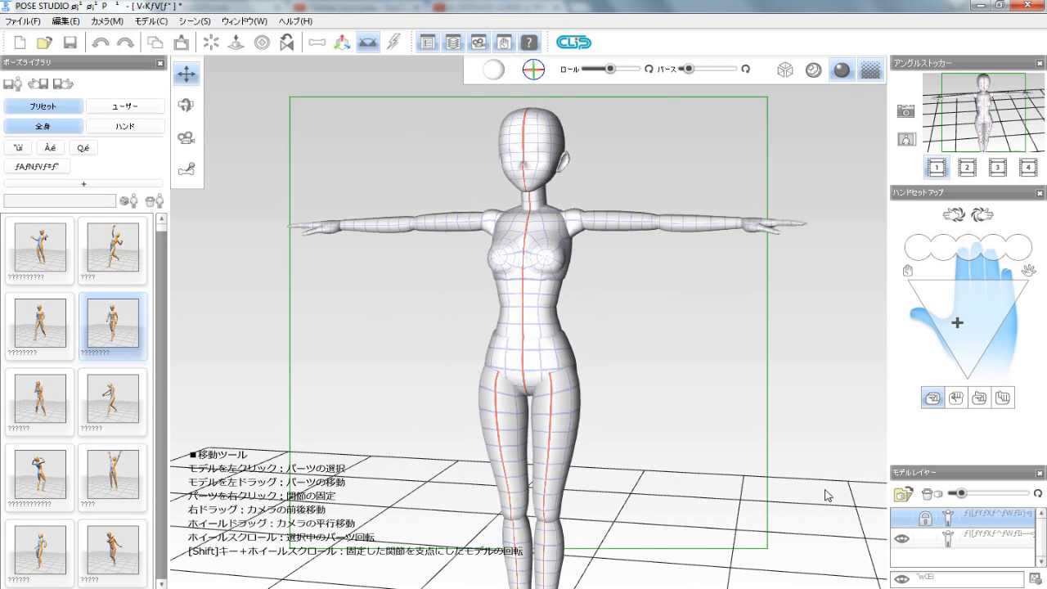
left_click_drag(685, 466, 981, 428)
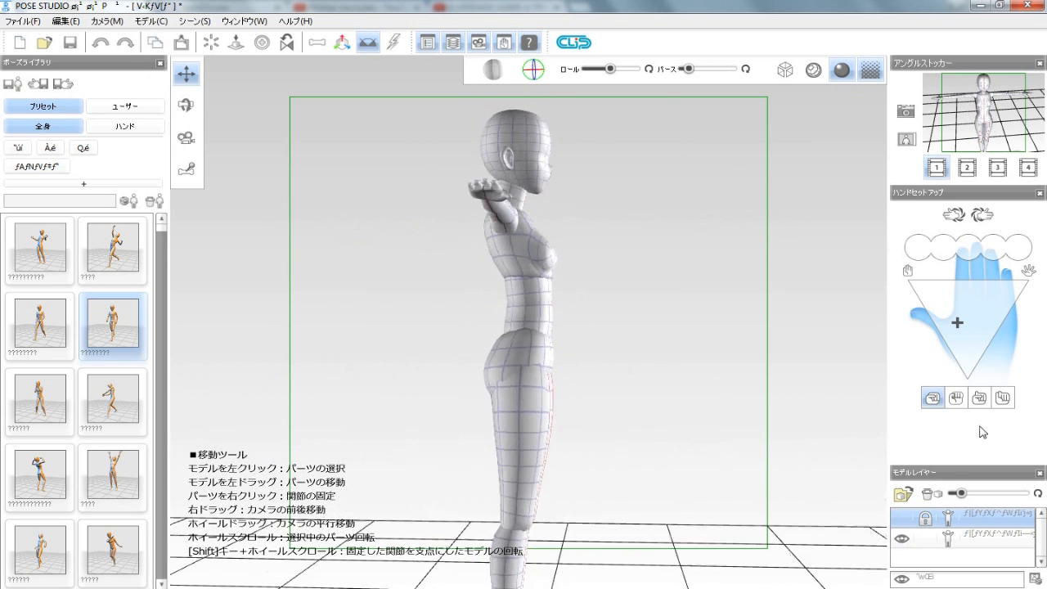
left_click(902, 518)
left_click(902, 540)
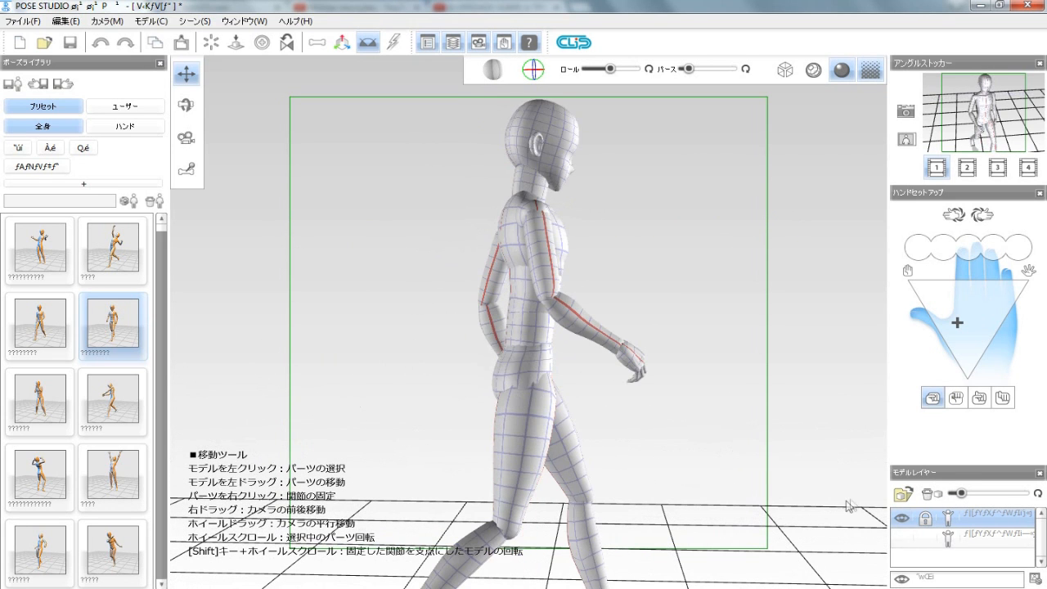
- Compare the two figures at full length from a raised front view by alternating their layer visibility
left_click(901, 539)
left_click(902, 518)
left_click_drag(724, 378, 647, 466)
right_click_drag(647, 466, 706, 376)
left_click_drag(706, 377, 682, 458)
right_click_drag(682, 458, 722, 352)
left_click_drag(722, 352, 663, 330)
right_click_drag(664, 330, 658, 538)
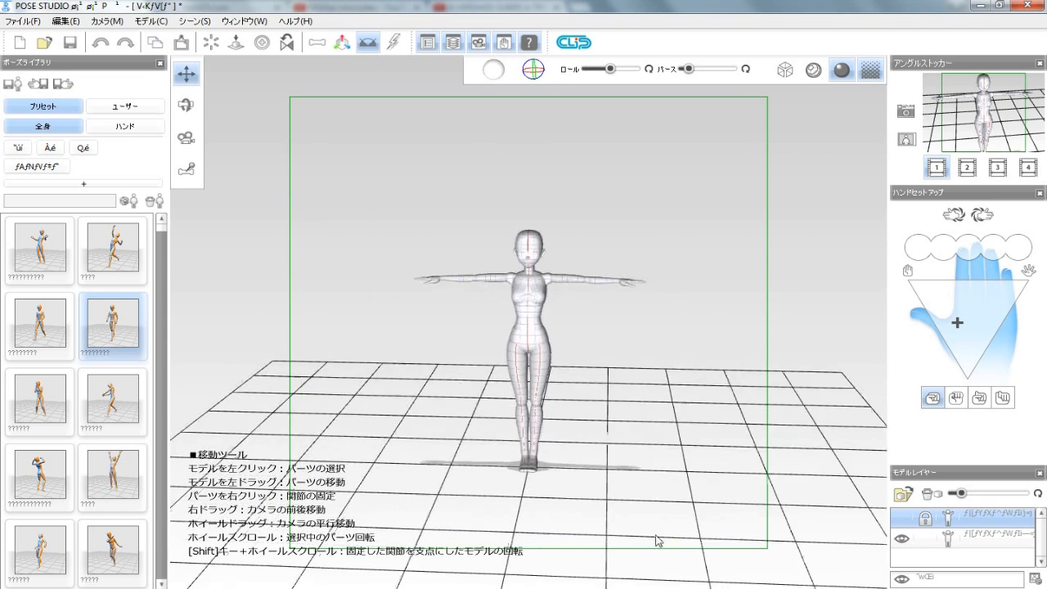
left_click(901, 539)
left_click(902, 518)
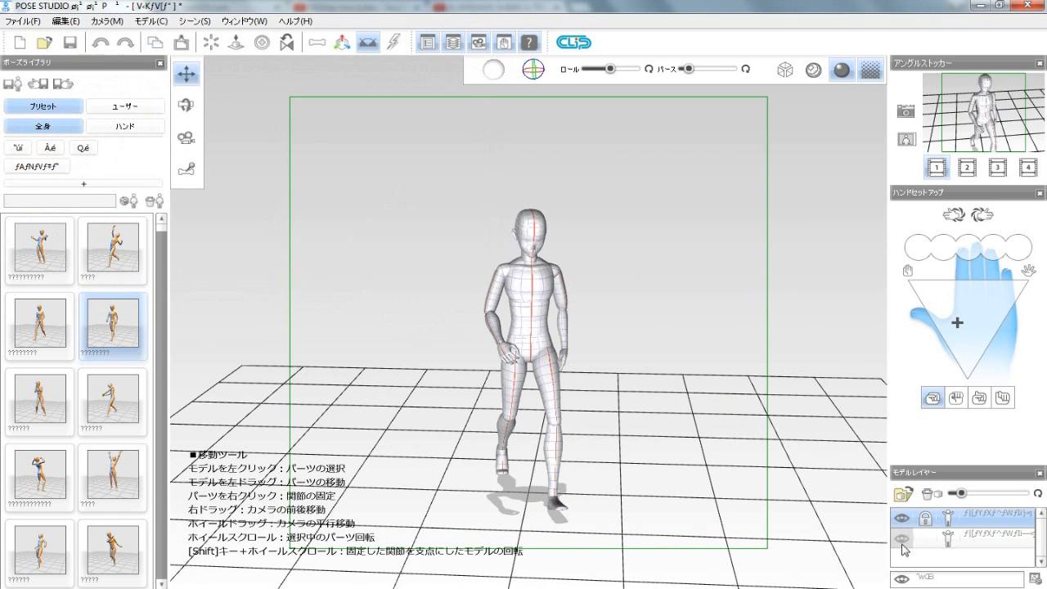
- Show only the female model, select its layer and apply the preset walking pose to it
left_click(902, 540)
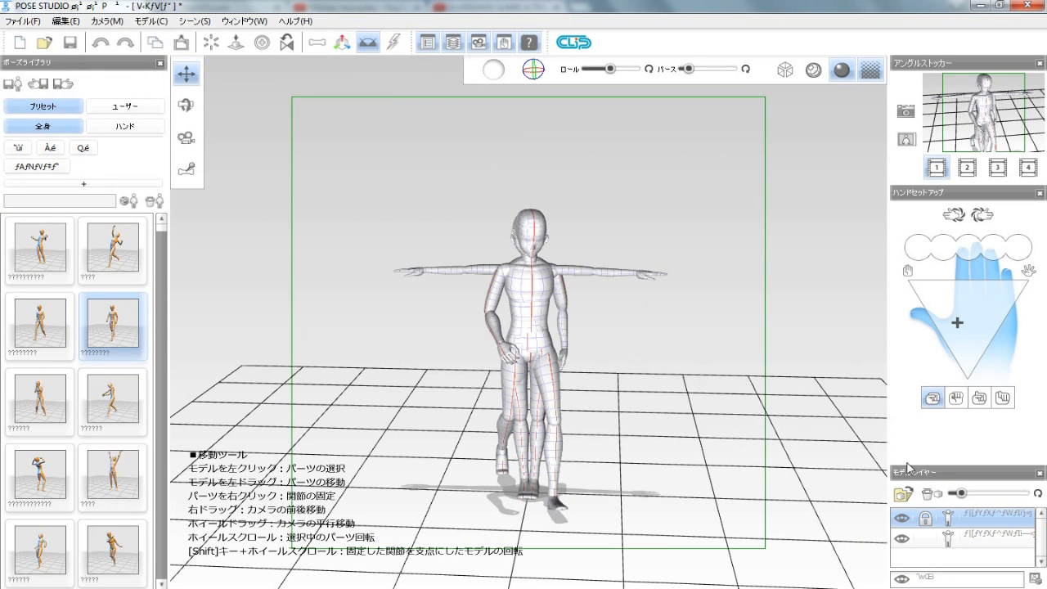
left_click(902, 519)
left_click_drag(689, 392, 676, 358)
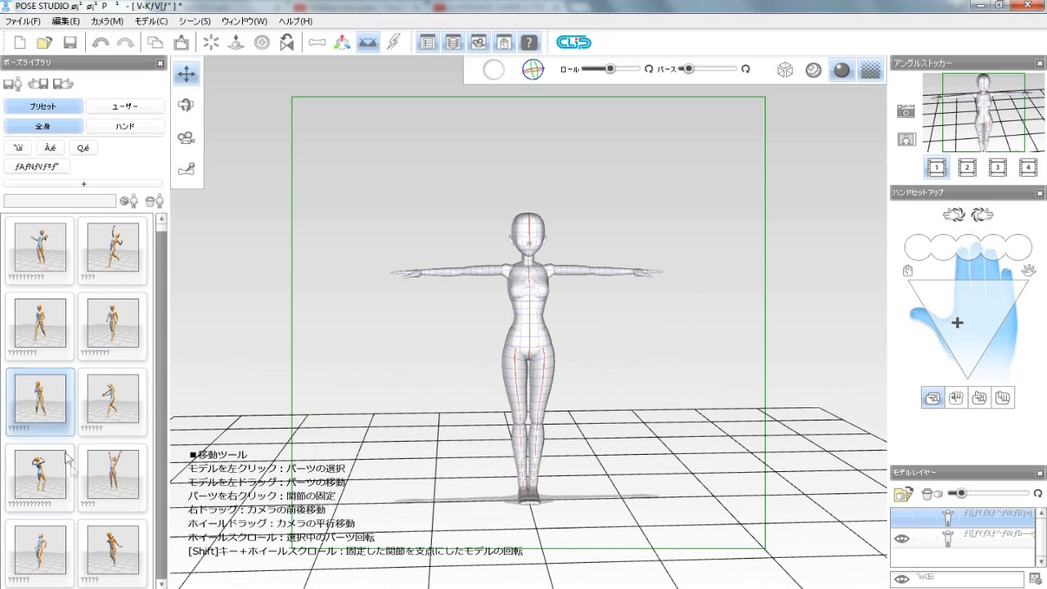
left_click(969, 538)
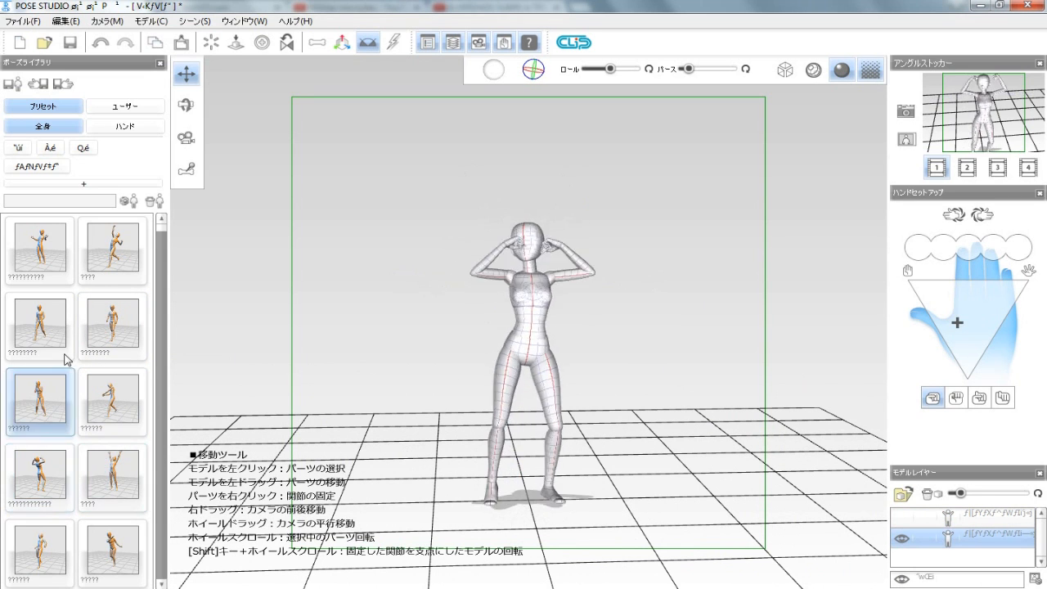
left_click(113, 326)
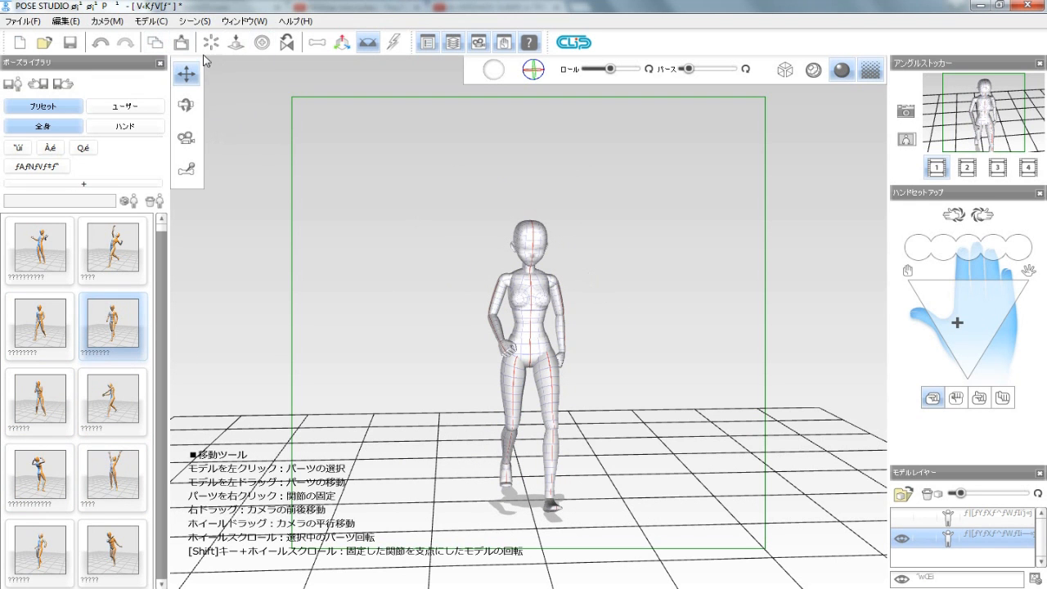
- Orbit around the female figure to extreme angles and reset the camera to its default view each time
left_click_drag(373, 293, 486, 205)
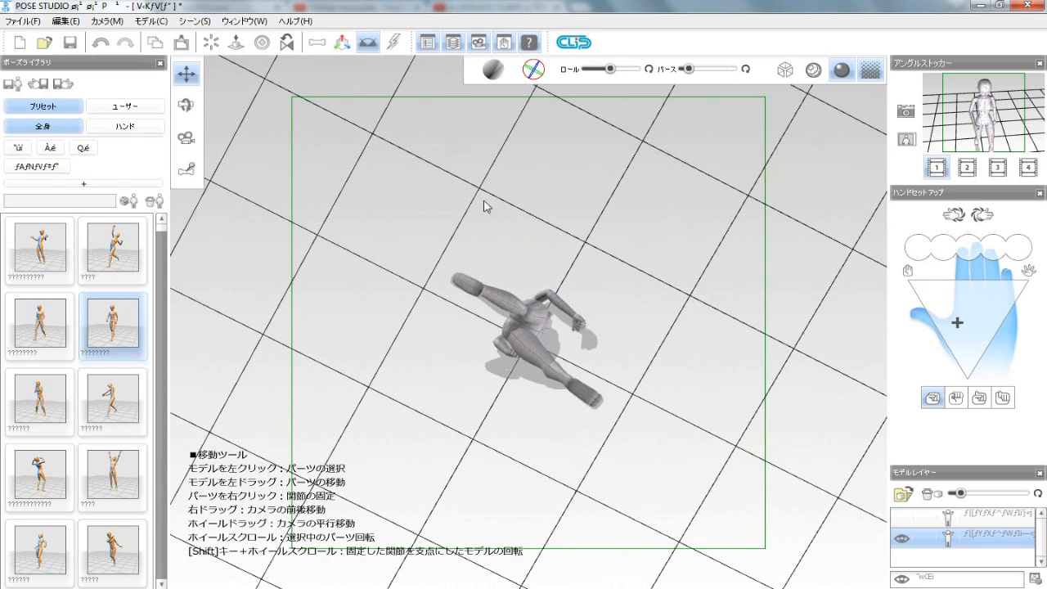
left_click(212, 42)
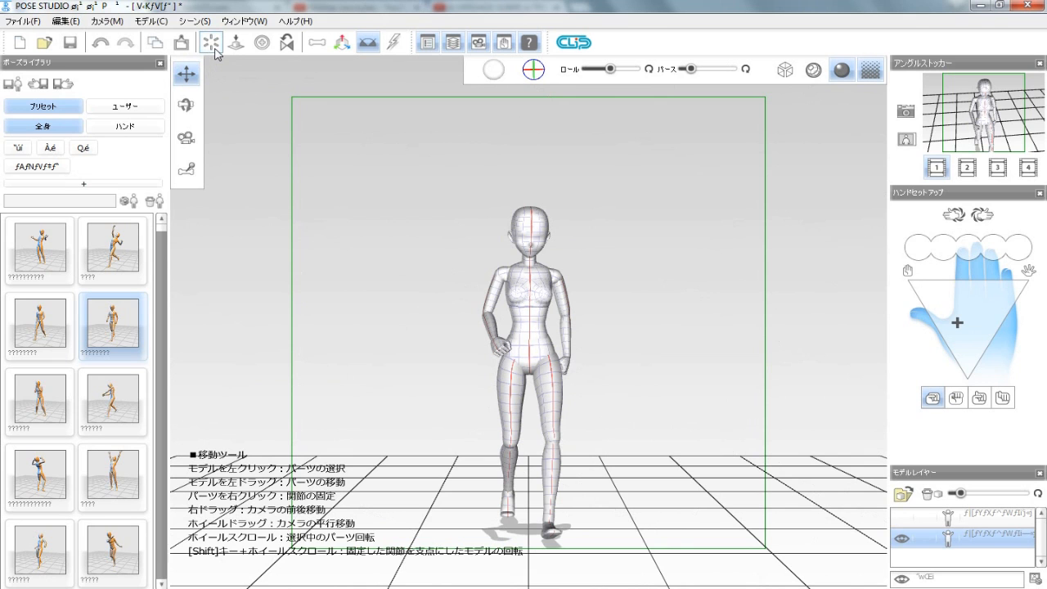
left_click_drag(744, 419, 251, 142)
left_click(212, 43)
left_click_drag(339, 218, 715, 286)
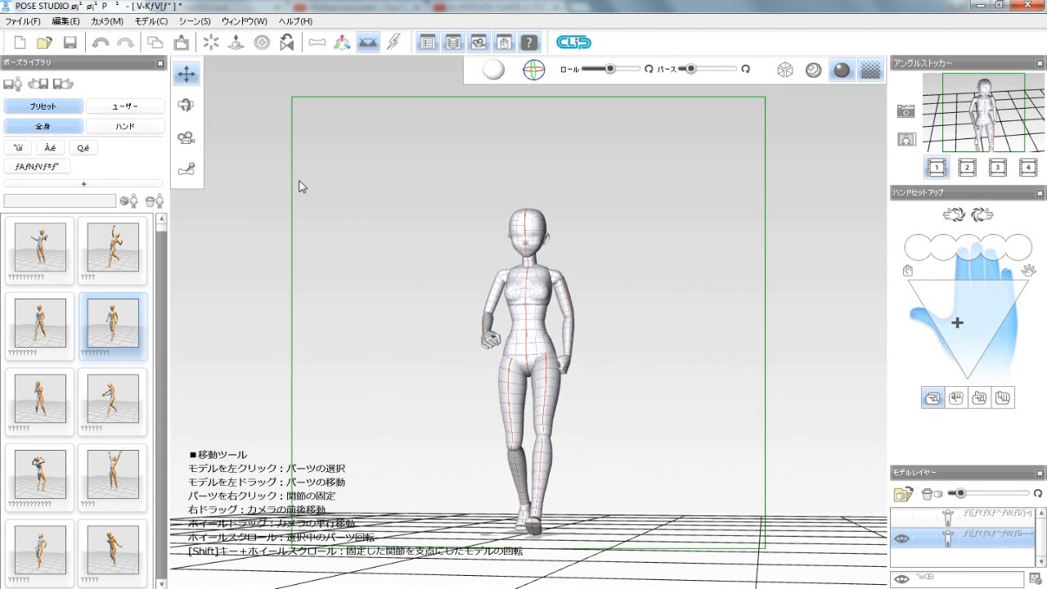
- Inspect the female figure up close from an angle, adjust the perspective slightly and restore the default camera
left_click_drag(391, 212, 258, 305)
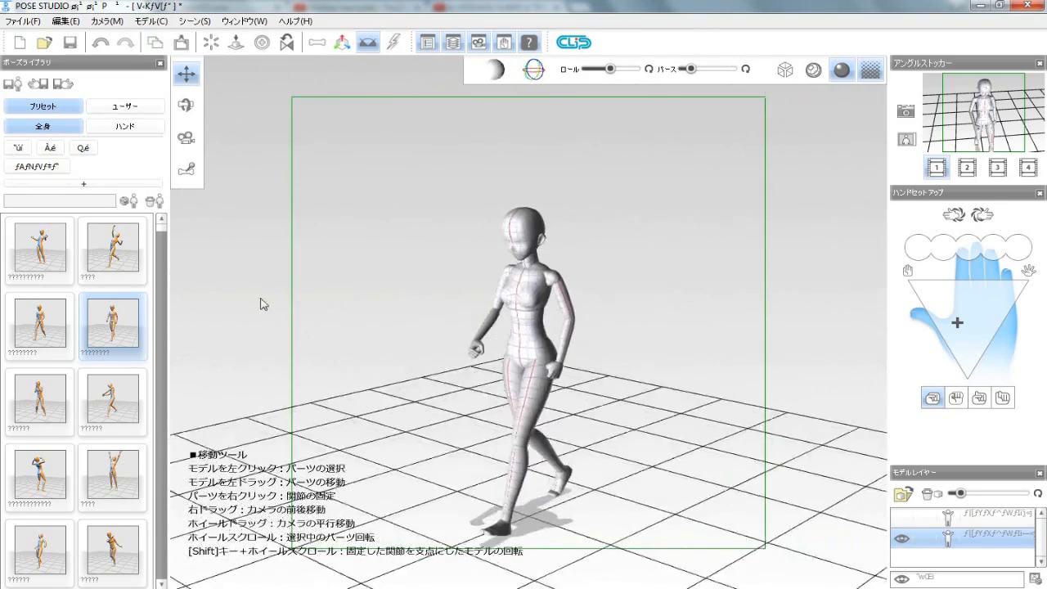
right_click_drag(628, 444, 663, 499)
left_click_drag(337, 312, 686, 214)
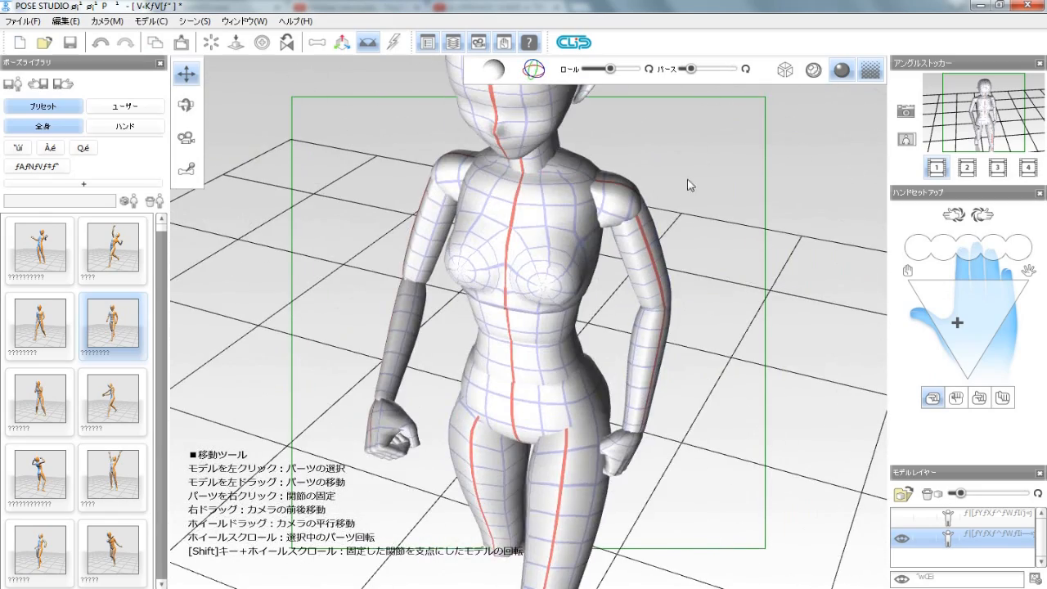
mouse_move(694, 74)
left_mouse_down()
mouse_move(761, 79)
mouse_move(688, 70)
left_mouse_up()
right_click_drag(744, 226, 492, 114)
left_click(209, 41)
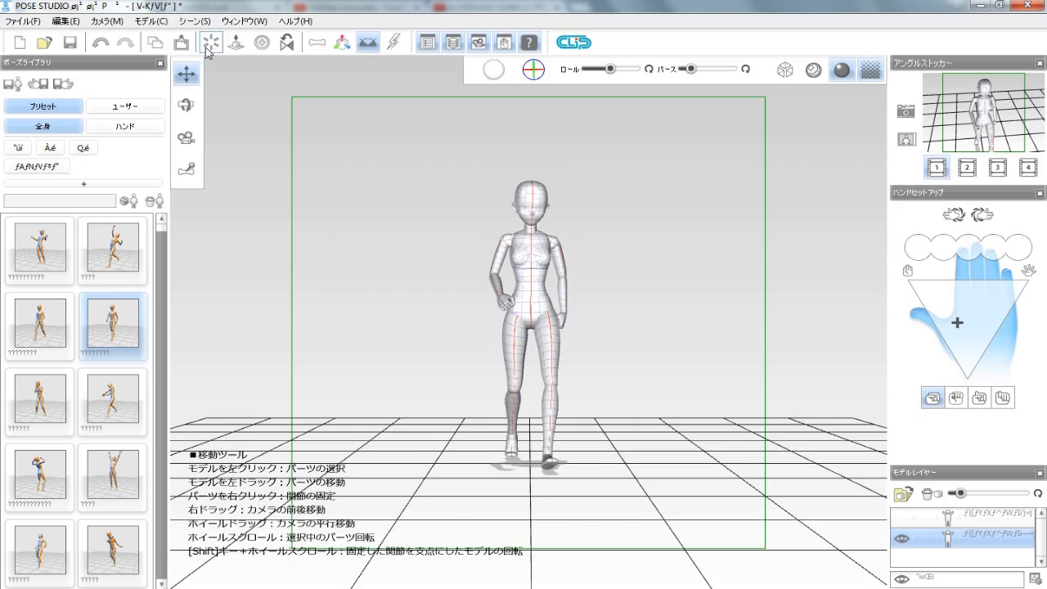
- Centre the camera on the female figure from a steep angle, reset the camera and centre it on her again
left_click_drag(358, 333, 414, 127)
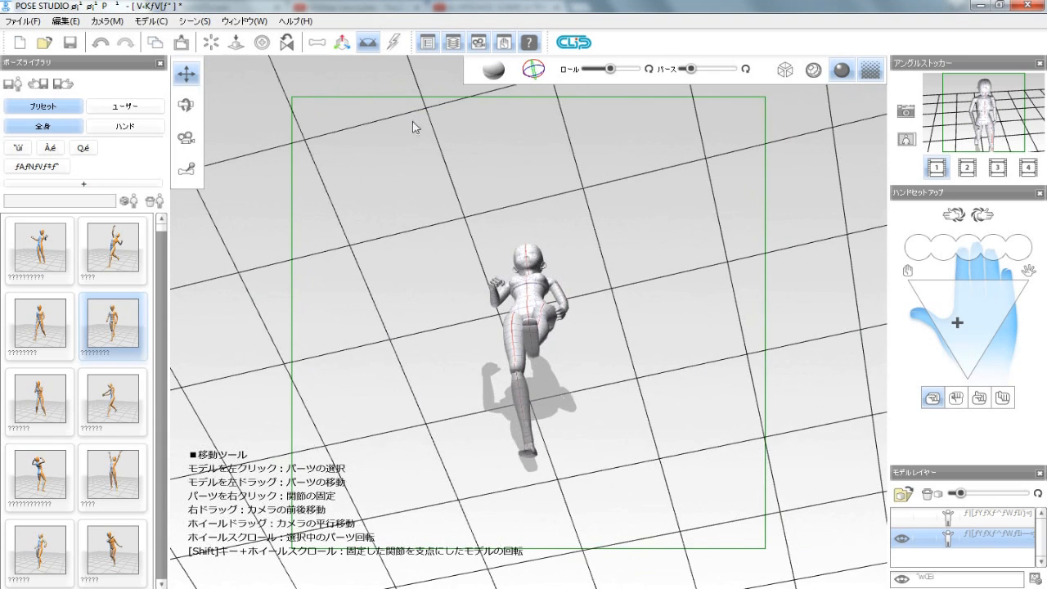
left_click(262, 41)
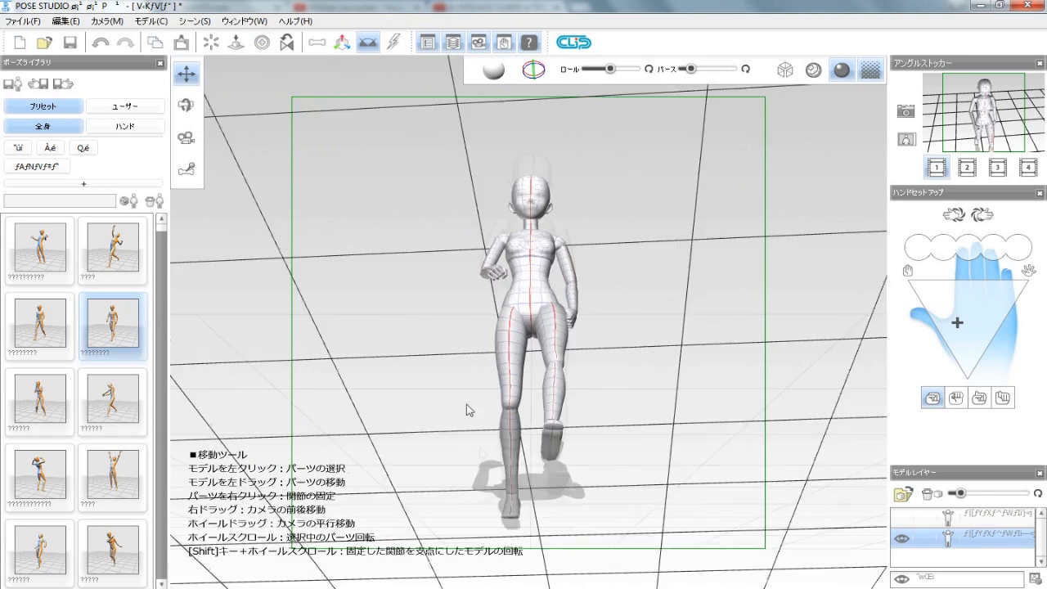
left_click(219, 43)
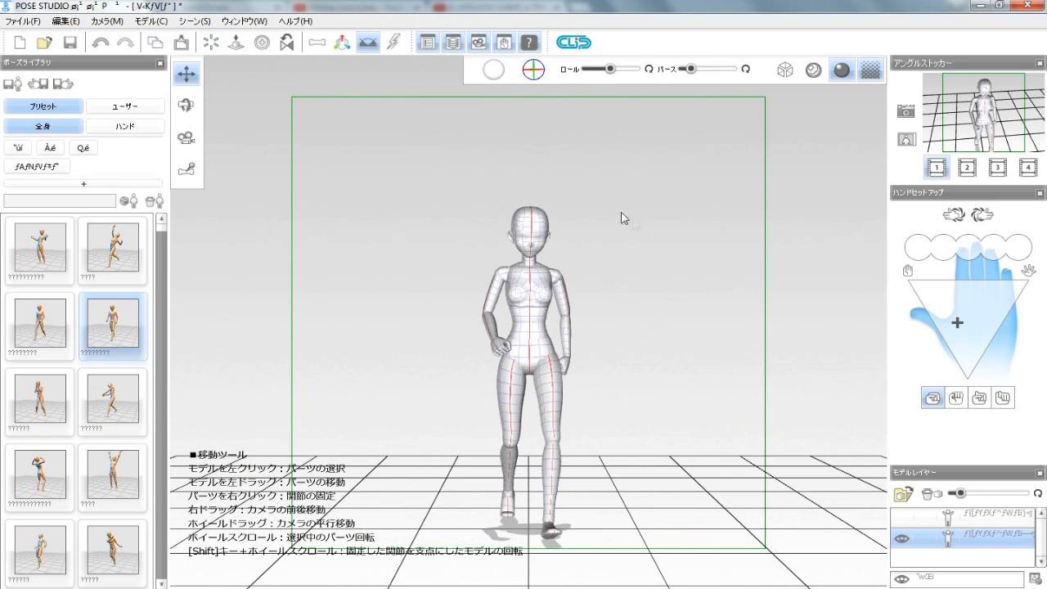
left_click(262, 42)
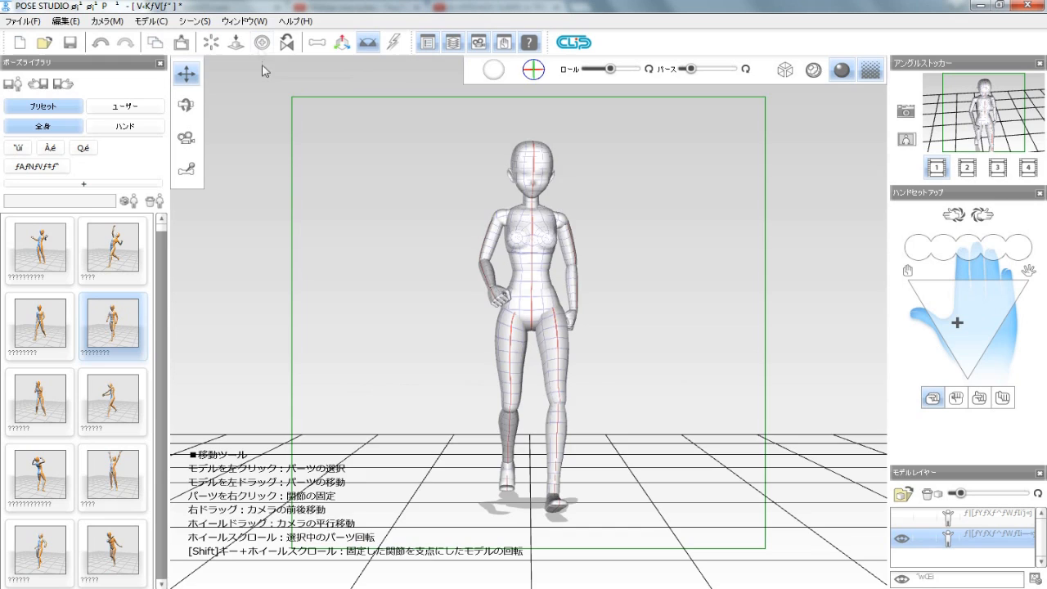
left_click_drag(644, 299, 414, 210)
right_click_drag(414, 210, 633, 499)
key("ctrl+z")
key("ctrl+z")
- Flip the female figure's walking pose repeatedly between its mirrored and original versions
left_click_drag(340, 209, 315, 196)
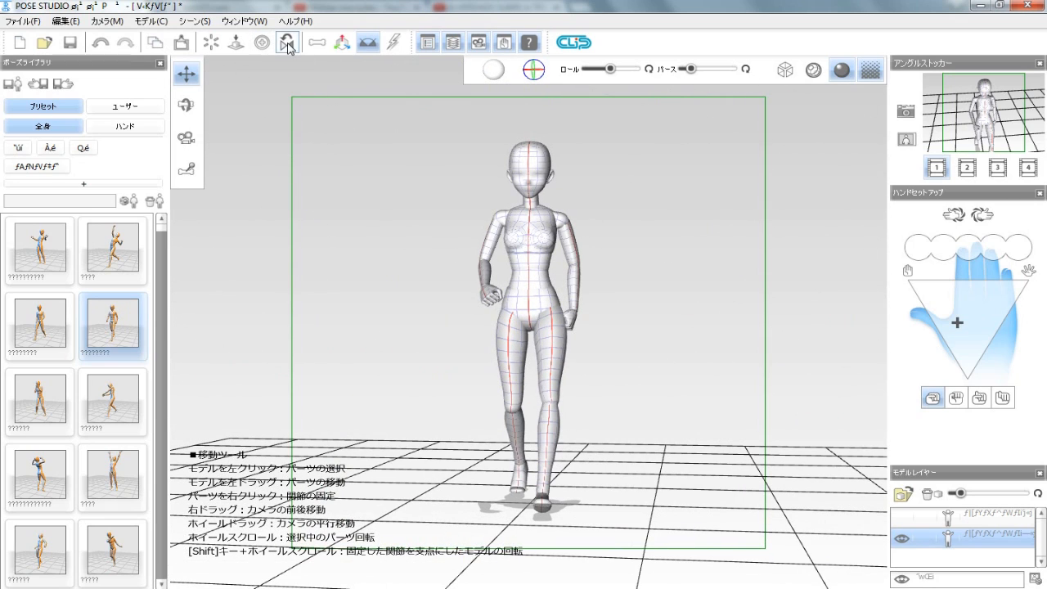
left_click(288, 45)
left_click(288, 45)
left_click(288, 45)
left_click(288, 45)
left_click(288, 45)
left_click(288, 45)
left_click(288, 45)
left_click(288, 45)
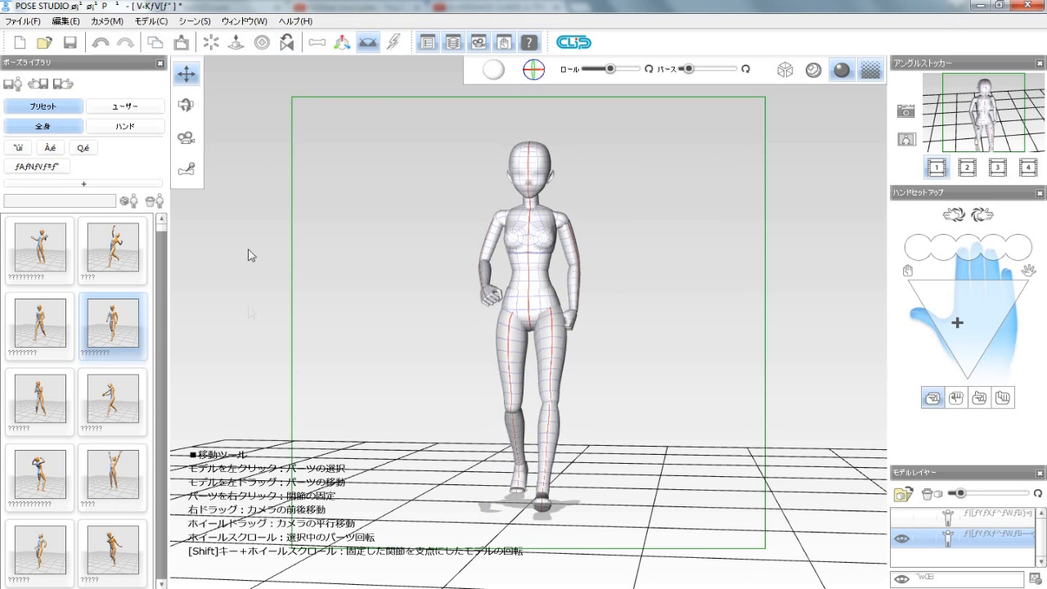
- Apply the leaning preset pose with both hands together to the female figure and mirror it repeatedly
double_click(127, 399)
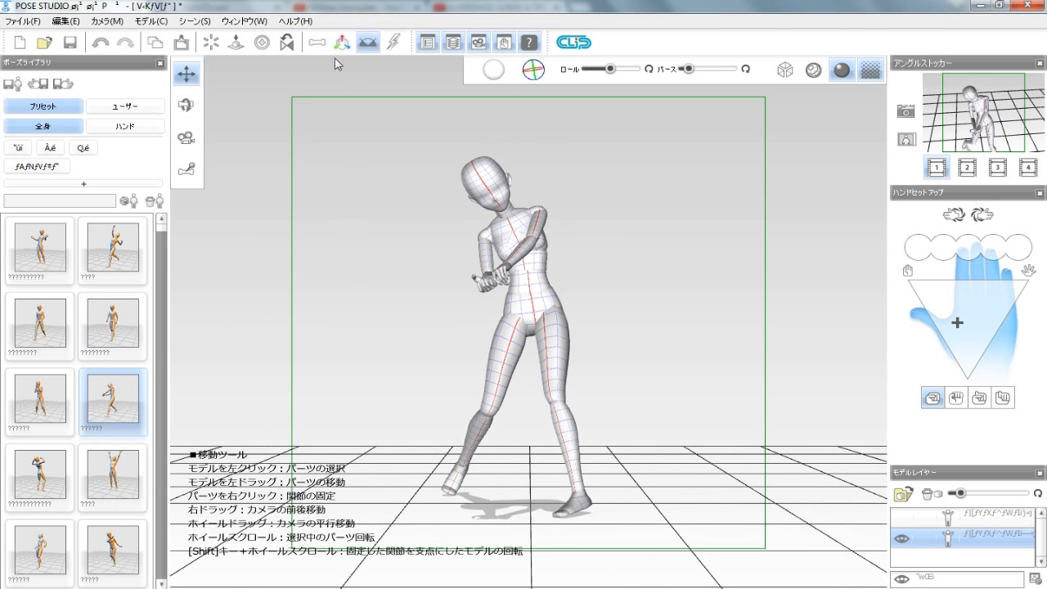
left_click(288, 45)
left_click(288, 45)
left_click(288, 45)
left_click(288, 45)
left_click(288, 45)
left_click(288, 45)
left_click(288, 45)
left_click(288, 45)
left_click(288, 45)
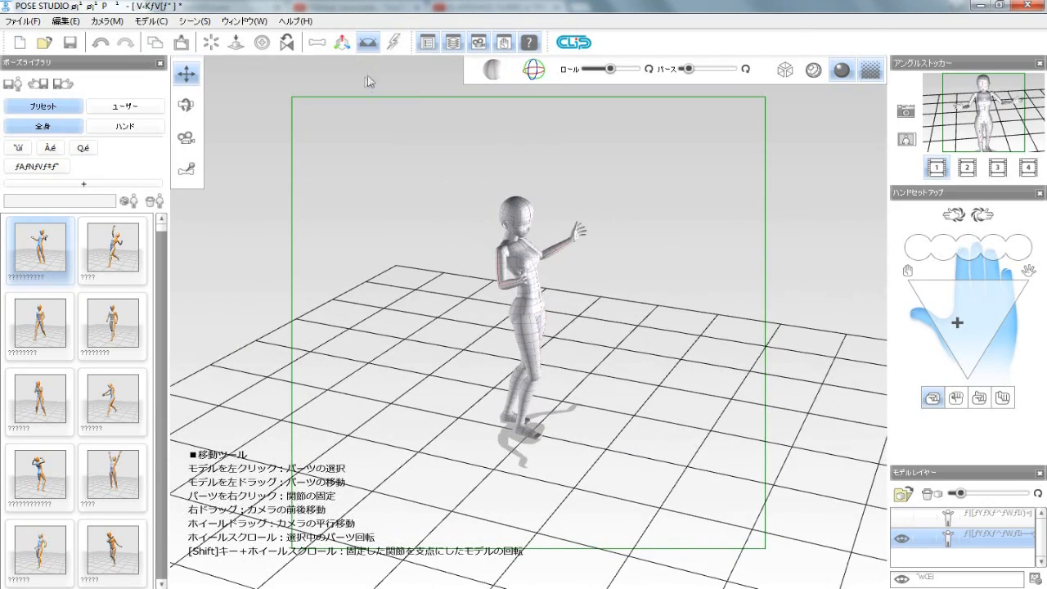
- Move the whole female figure towards one side of the floor with the model manipulator, and set her feet on the ground plane
left_click_drag(557, 180, 374, 171)
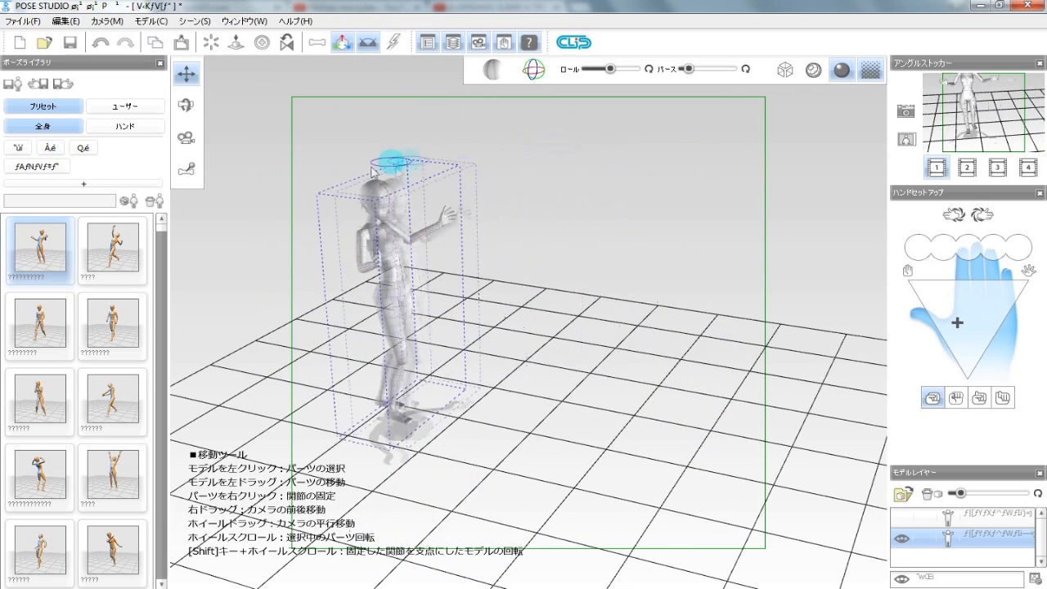
left_click_drag(570, 231, 448, 330)
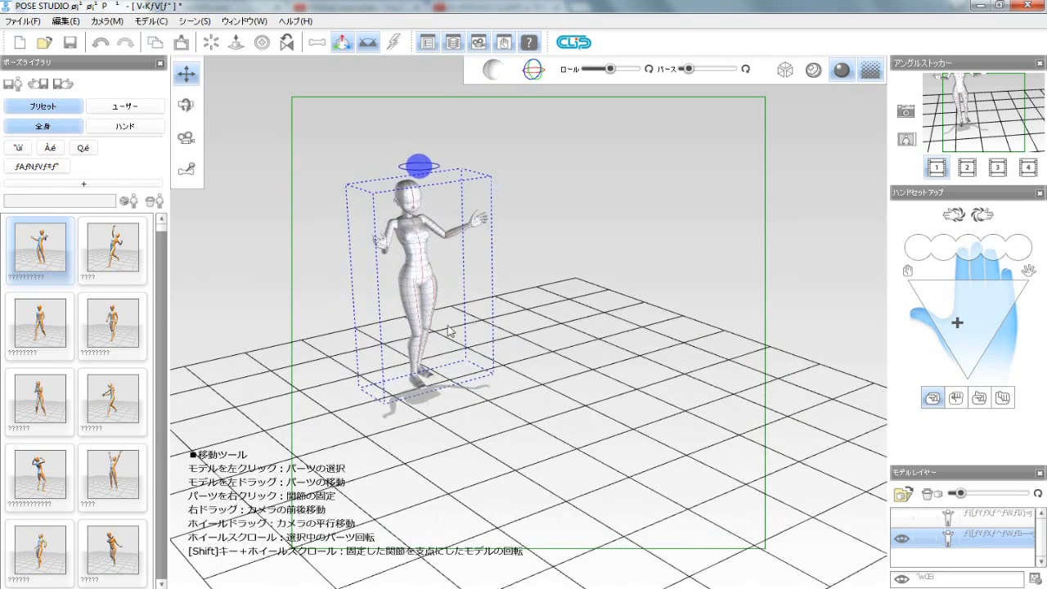
left_click_drag(423, 172, 400, 285)
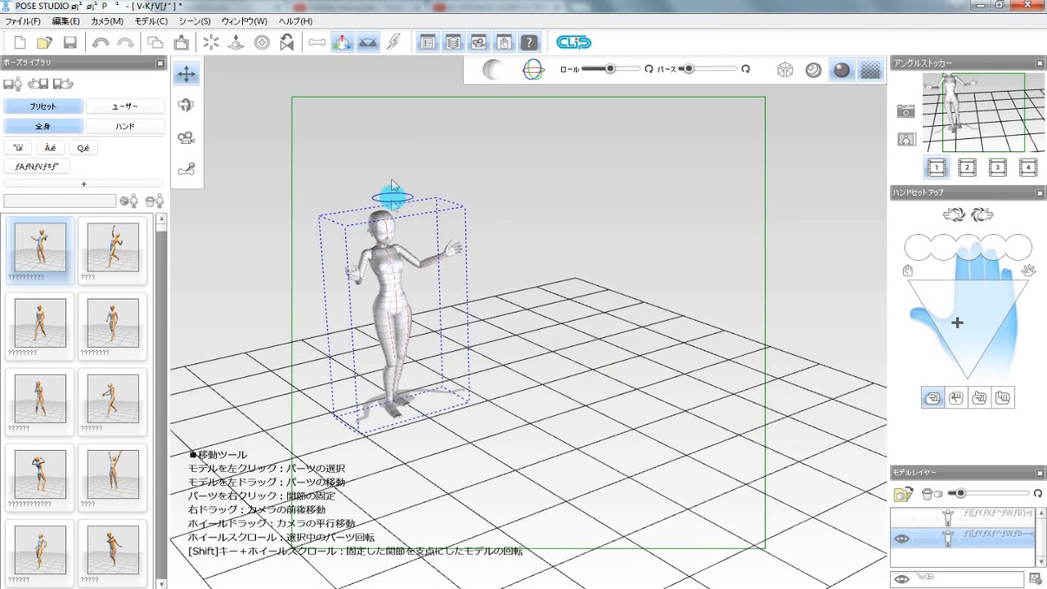
left_click_drag(350, 79, 700, 369)
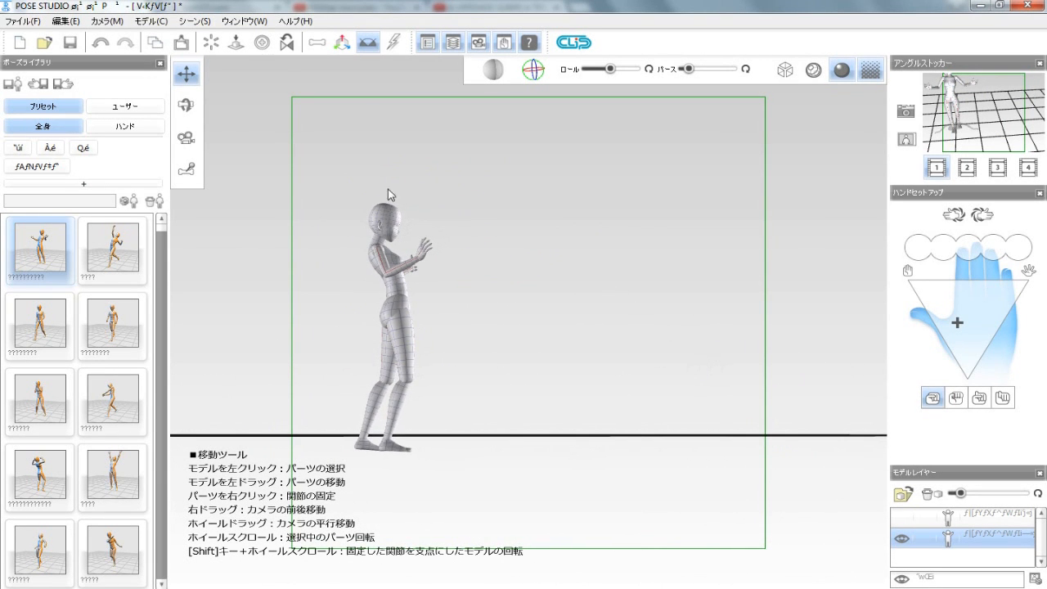
left_click(237, 44)
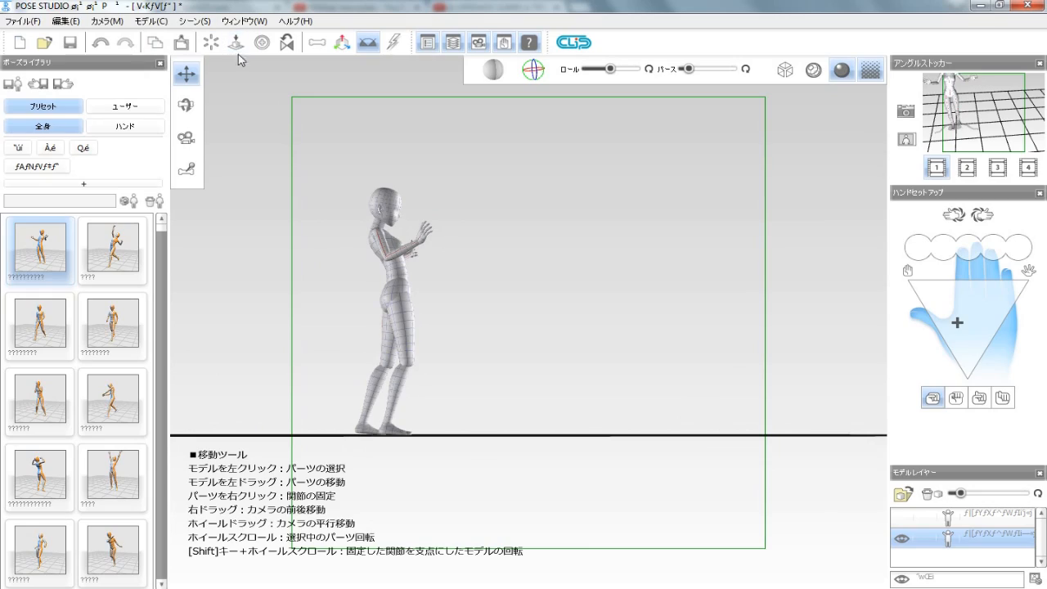
- Show the hidden second figure's model layer again and make that figure the active one
left_click_drag(536, 408, 823, 500)
left_click(901, 517)
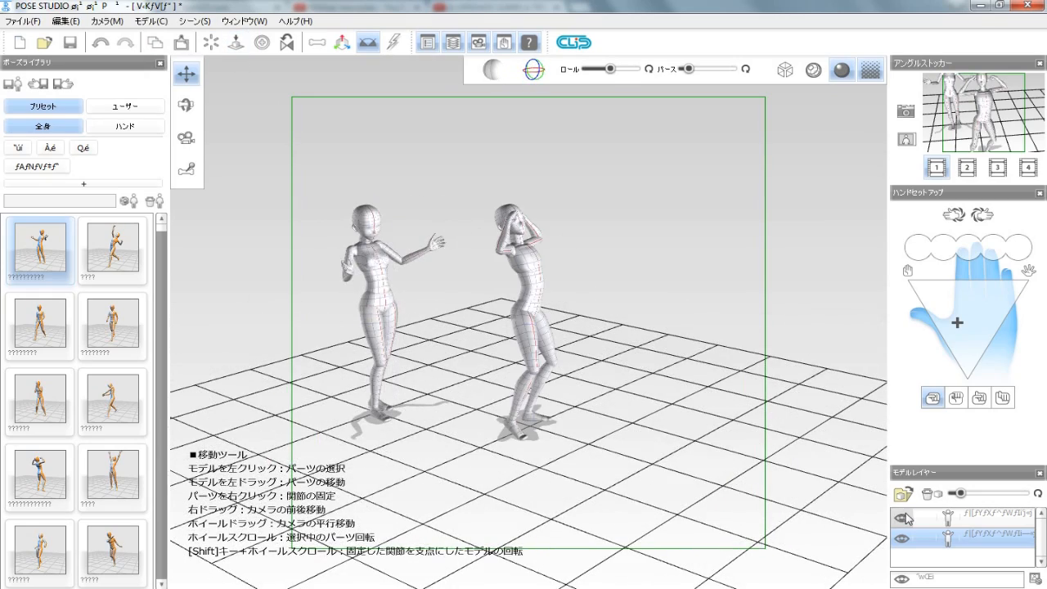
left_click(914, 521)
left_click_drag(541, 442, 458, 370)
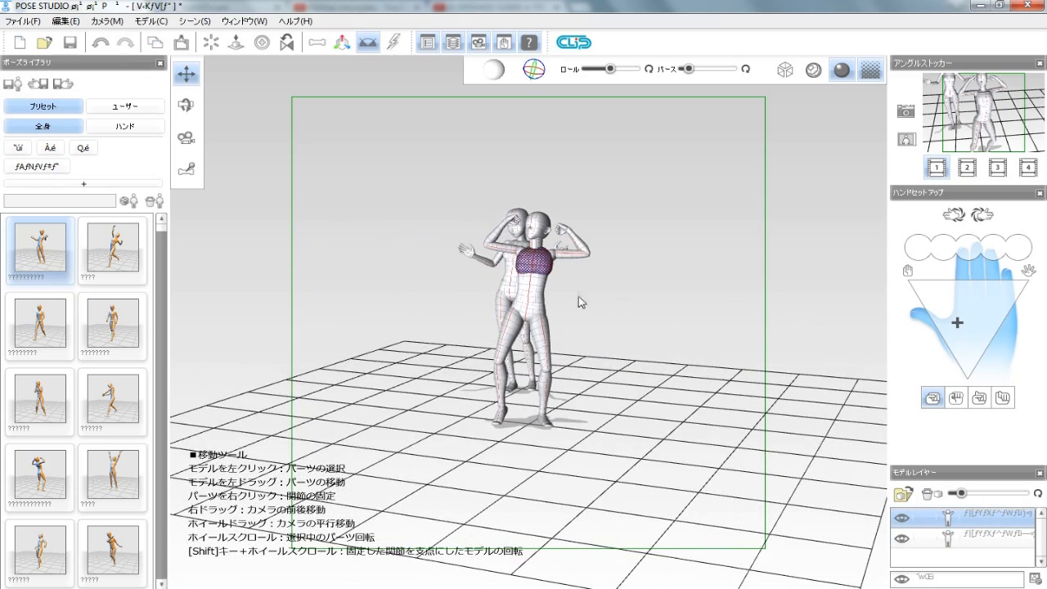
- Strengthen the camera's perspective and view both figures from another angle
left_click_drag(647, 431, 720, 446)
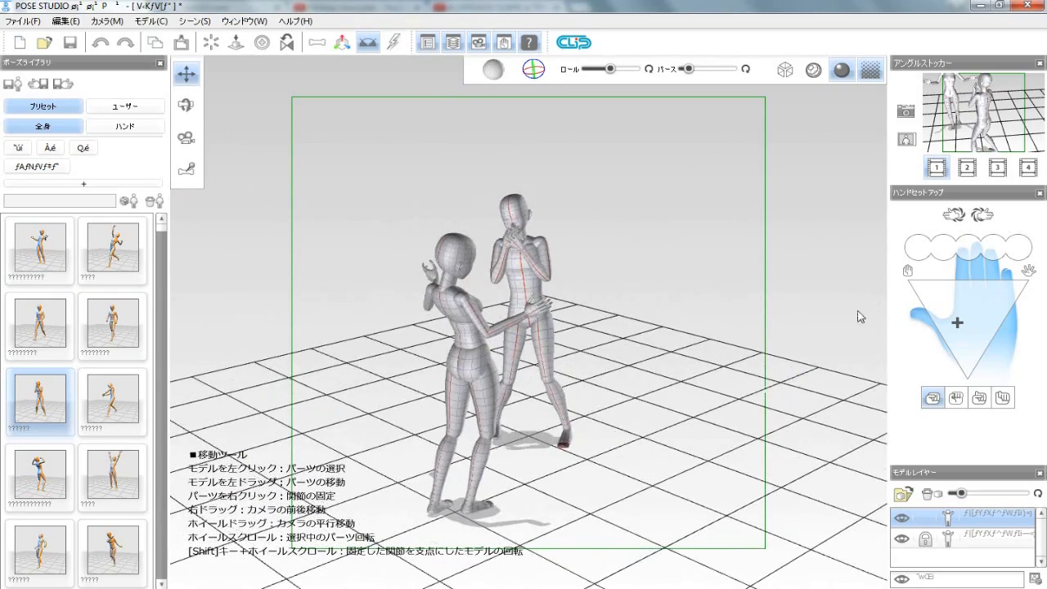
left_click_drag(683, 70, 701, 70)
left_click_drag(669, 176, 695, 204)
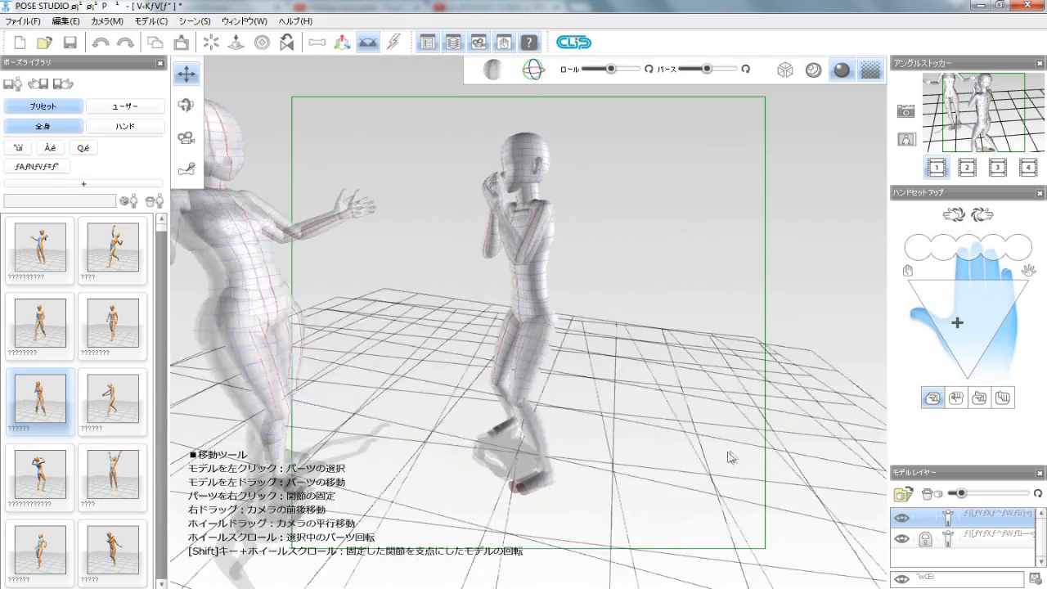
- Browse the full-body preset poses and apply the forward-bending pose to the second figure
scroll(129, 431, "down", 2)
scroll(128, 431, "down", 3)
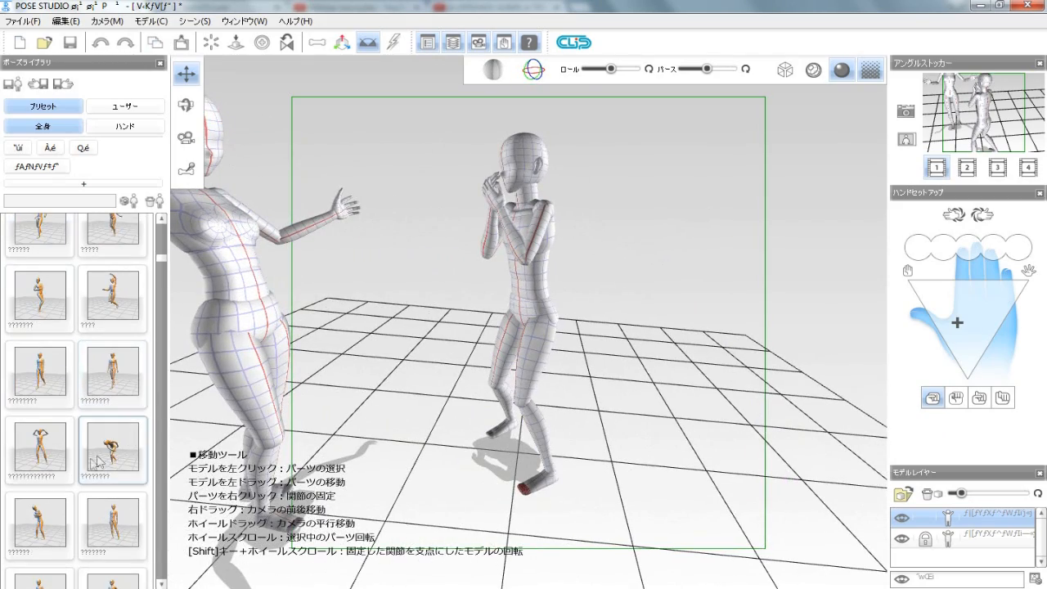
scroll(98, 457, "down", 3)
scroll(131, 492, "down", 1)
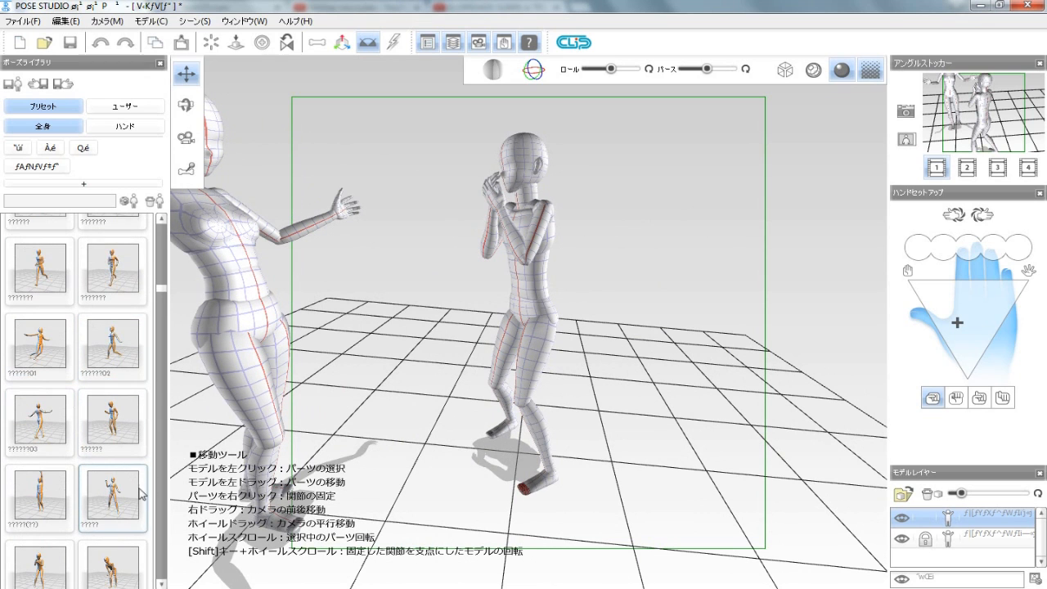
scroll(59, 426, "down", 2)
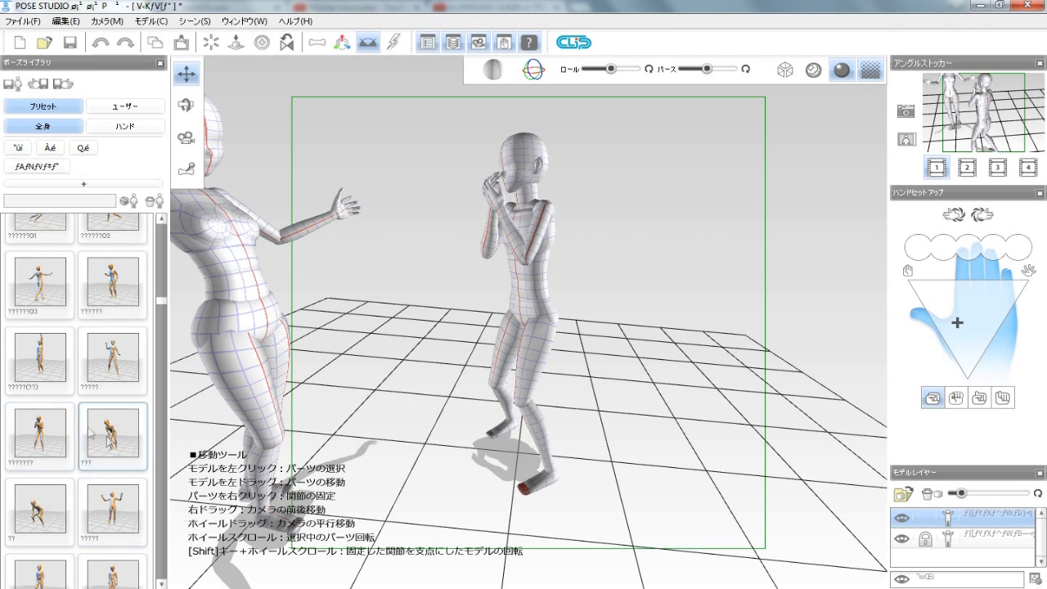
left_click(122, 439)
left_click_drag(587, 374, 626, 311)
left_click_drag(632, 315, 575, 379)
- Ground the active hidden figure, centre the camera on it and reset the camera
left_click(235, 46)
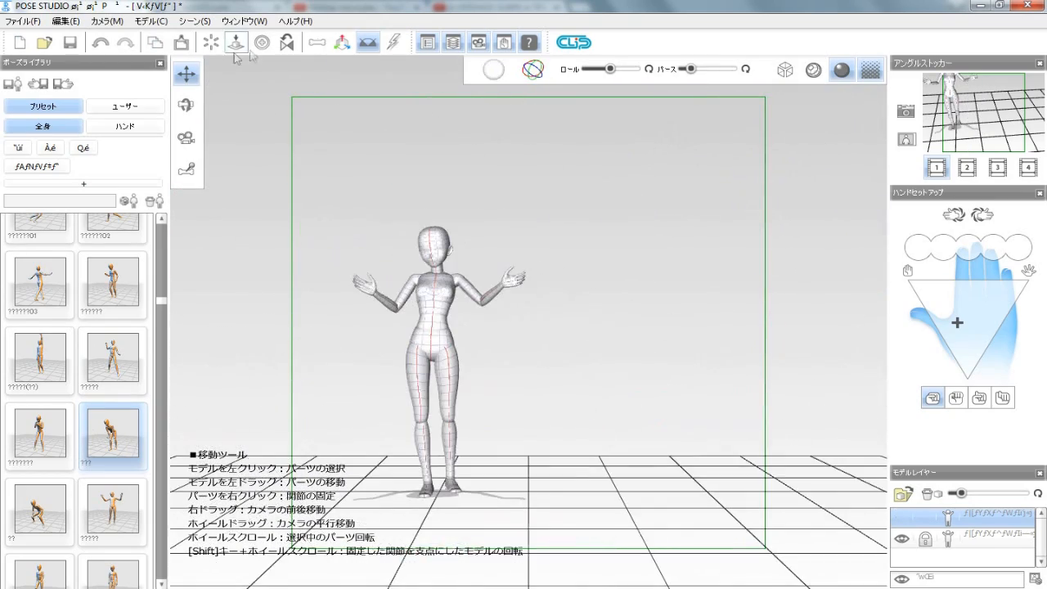
left_click(263, 45)
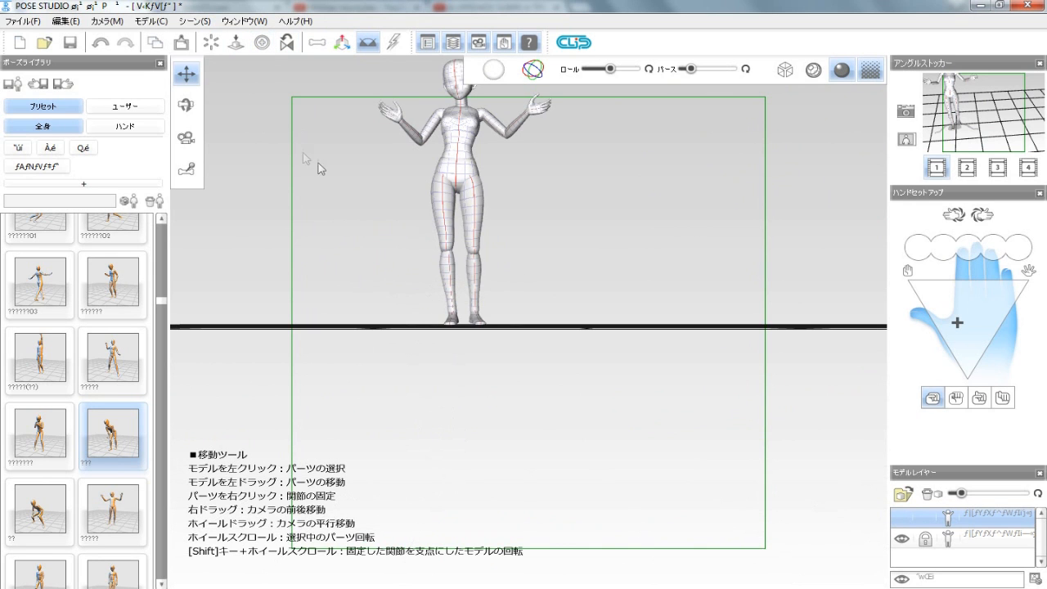
left_click(206, 47)
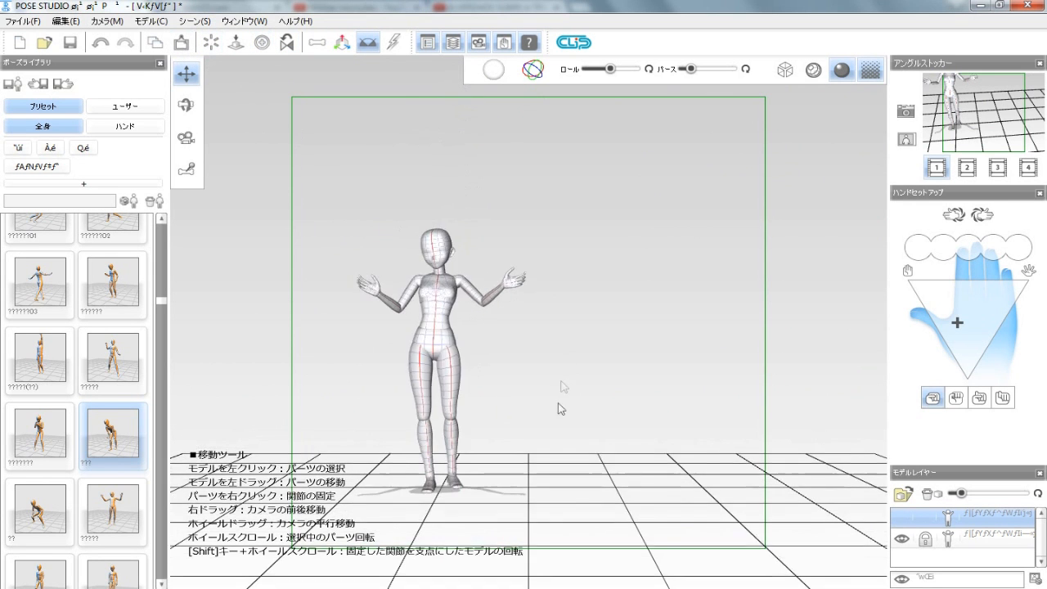
- Make the female figure's layer active, move her towards the middle of the floor with the manipulator, and set her feet on the ground
left_click_drag(561, 354, 438, 147)
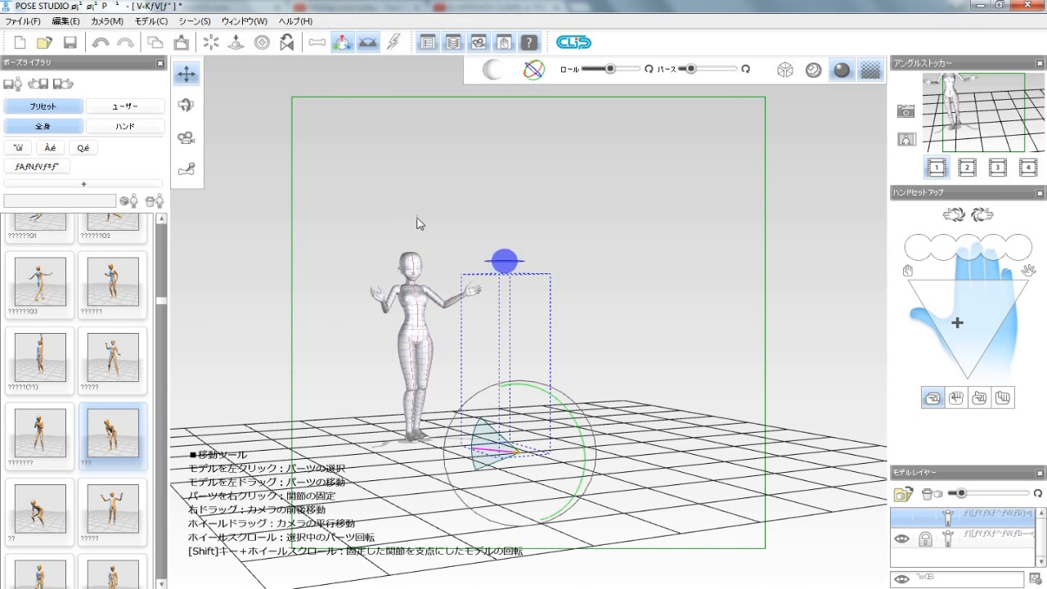
left_click(982, 539)
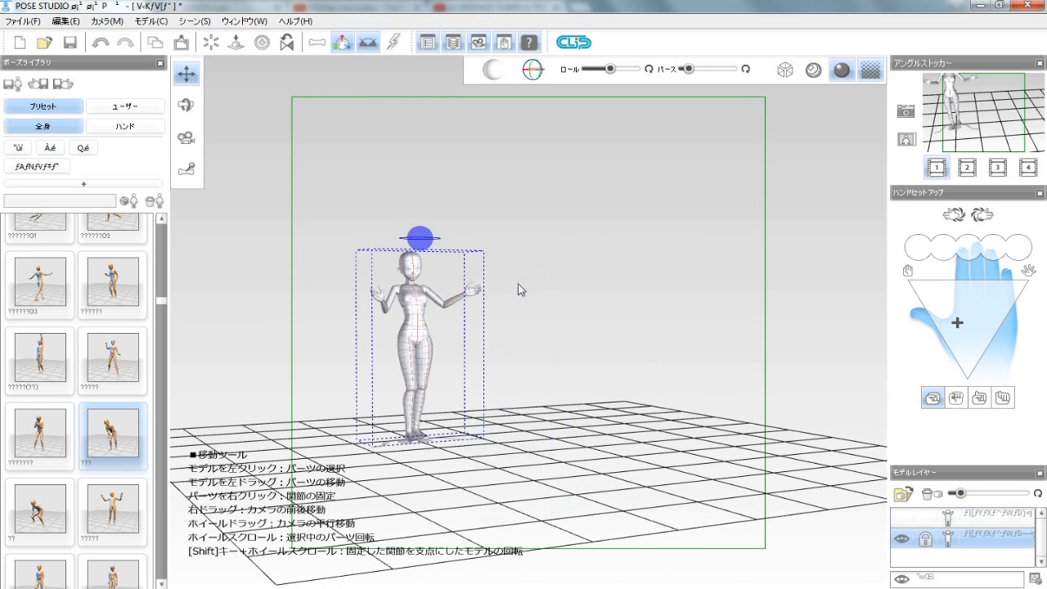
left_click_drag(421, 243, 535, 261)
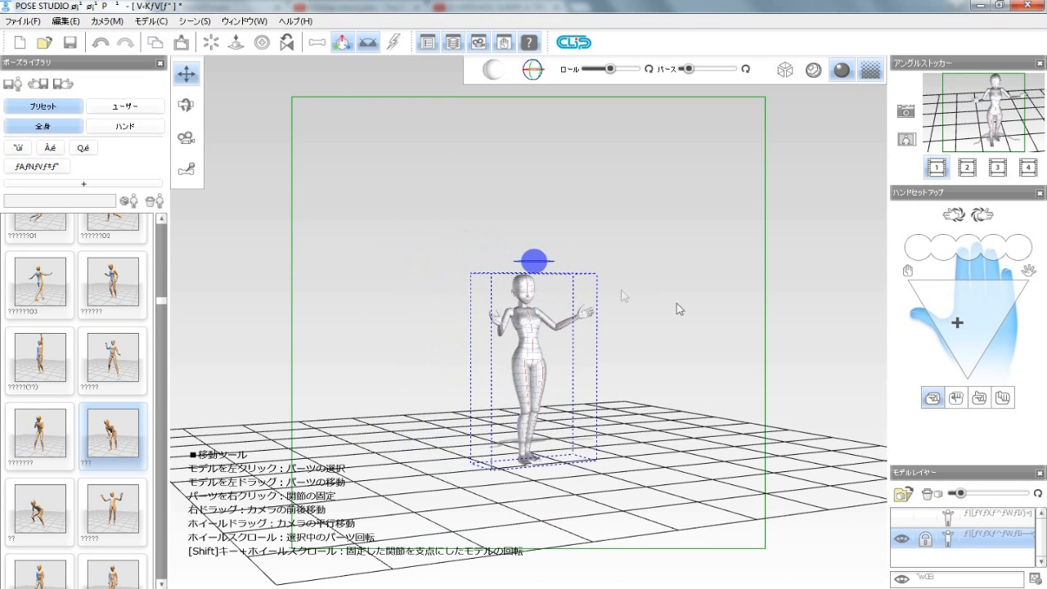
left_click_drag(604, 312, 597, 326)
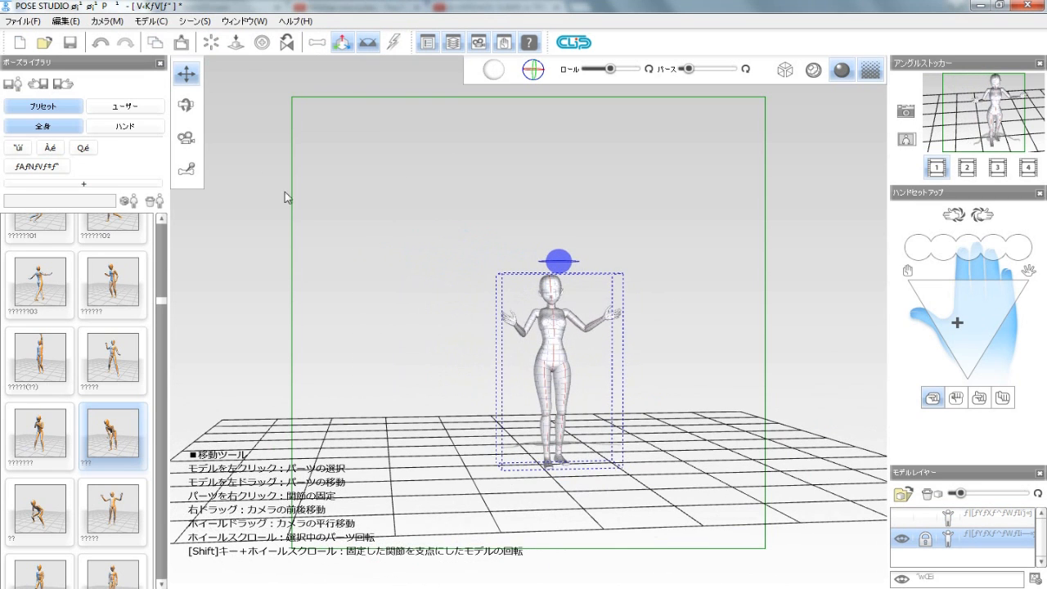
left_click(211, 44)
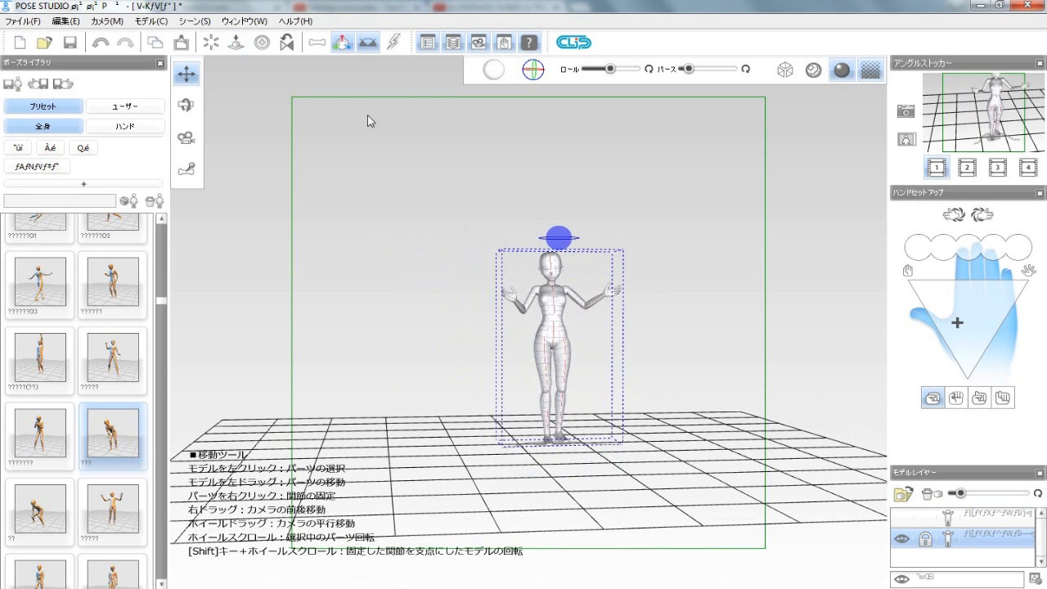
- Reset the camera and centre it on the female figure, repeating both, and inspect her from other angles
left_click(181, 43)
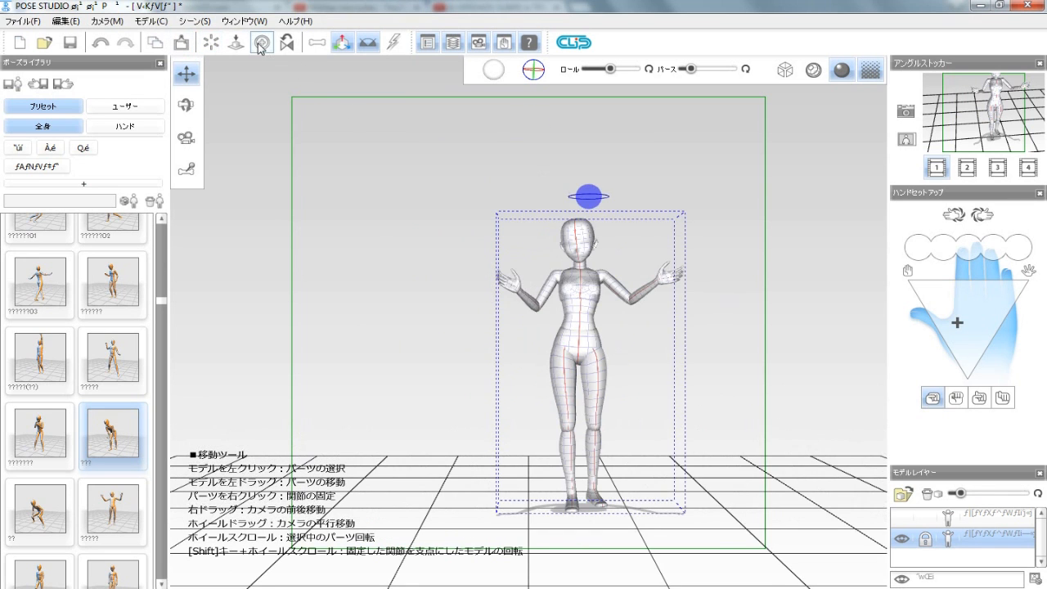
left_click(262, 43)
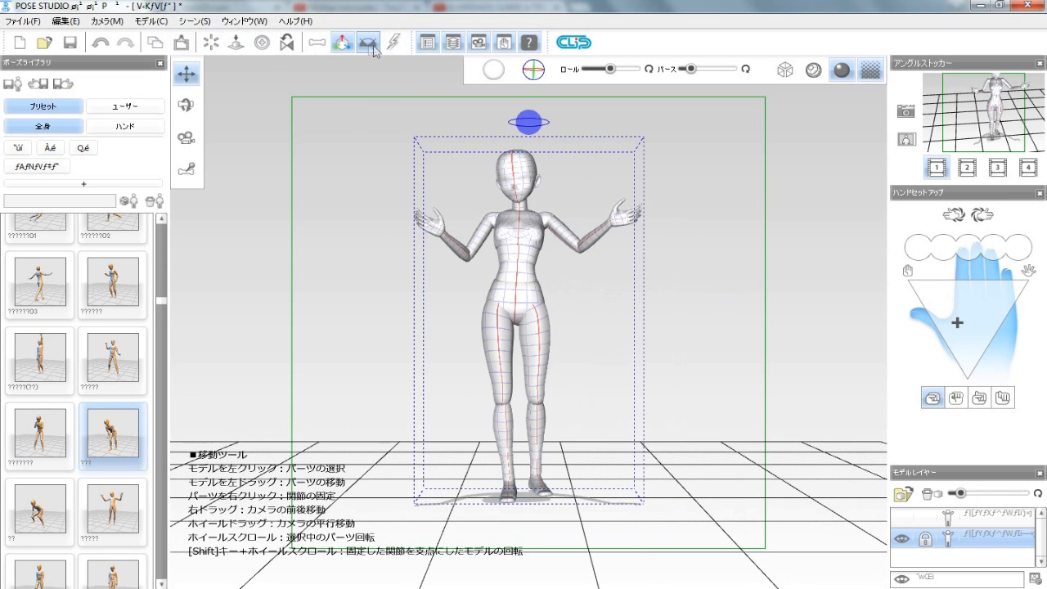
left_click(210, 47)
left_click(263, 44)
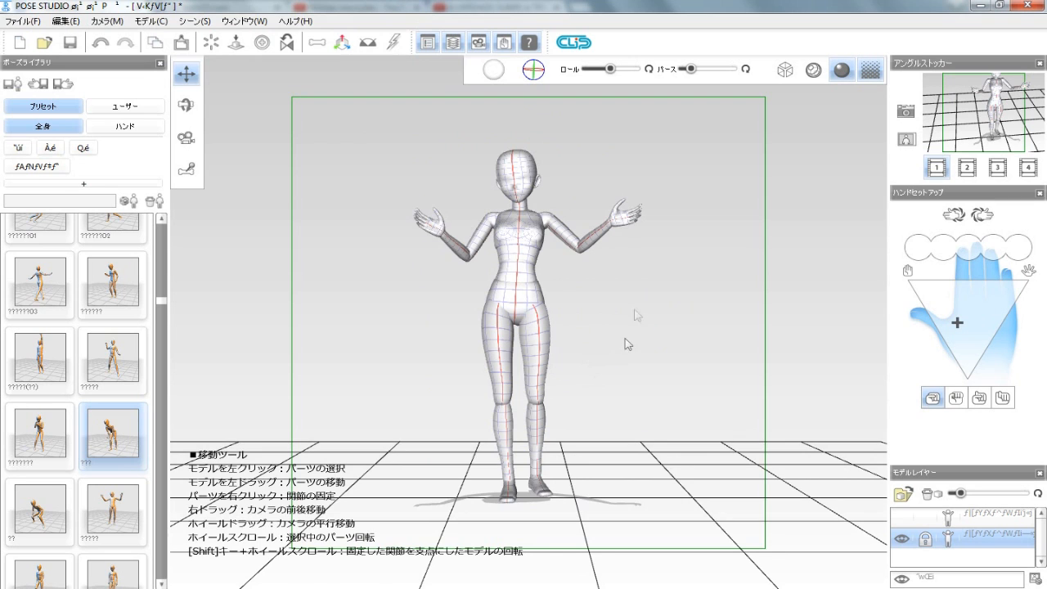
left_click_drag(625, 343, 568, 411)
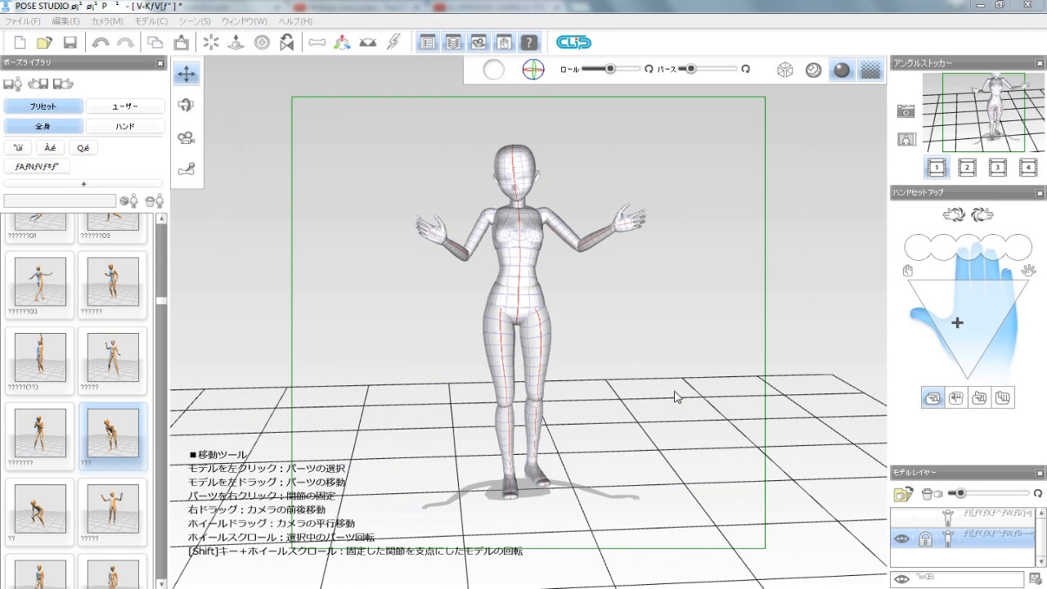
left_click_drag(654, 327, 600, 291)
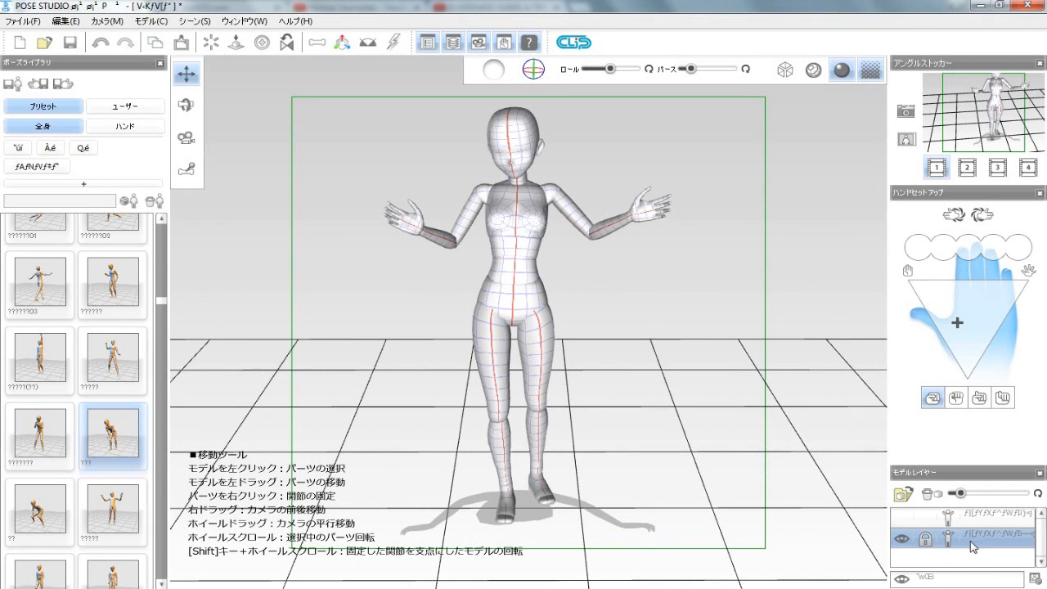
- Delete the posed figures and add a fresh female model in the T-pose, framed close to the torso
left_click(933, 496)
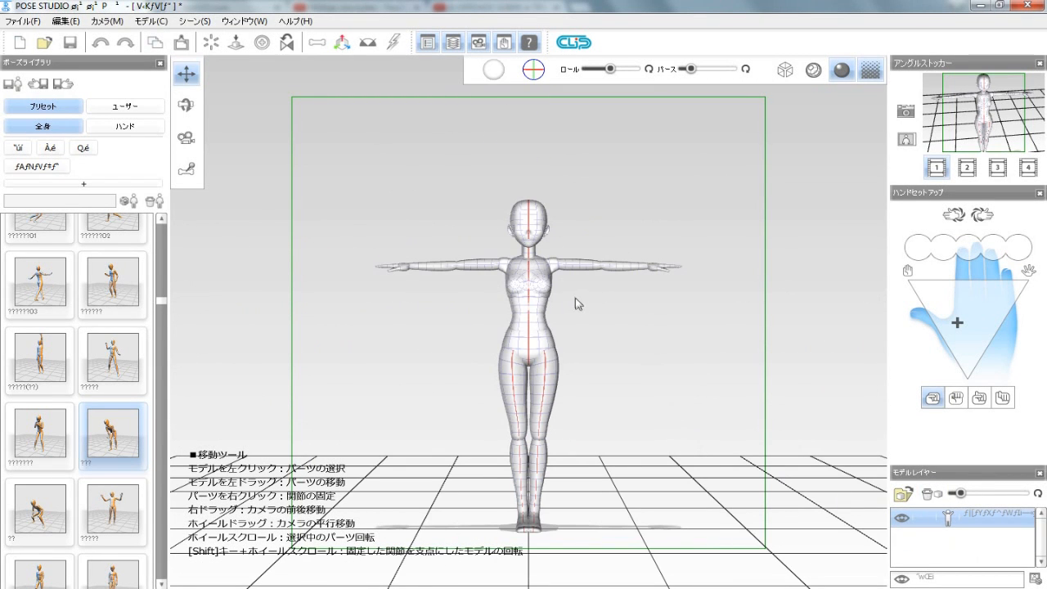
right_click_drag(580, 289, 599, 393)
left_click_drag(643, 321, 603, 301)
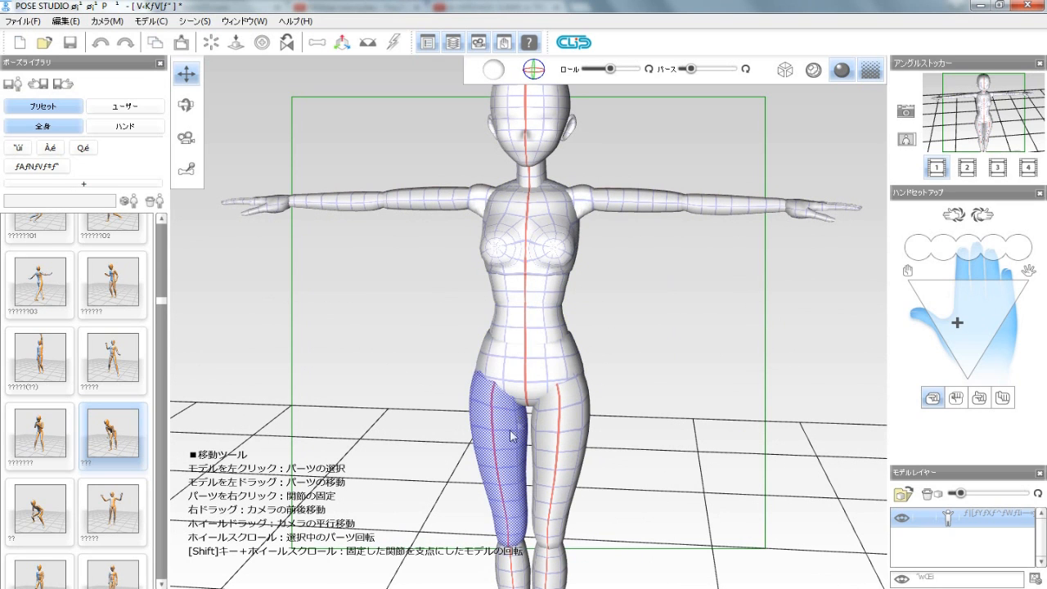
- Select the T-pose figure's chest and twist it sideways with the joint angle limit off
left_click(545, 242)
scroll(483, 334, "down", 10)
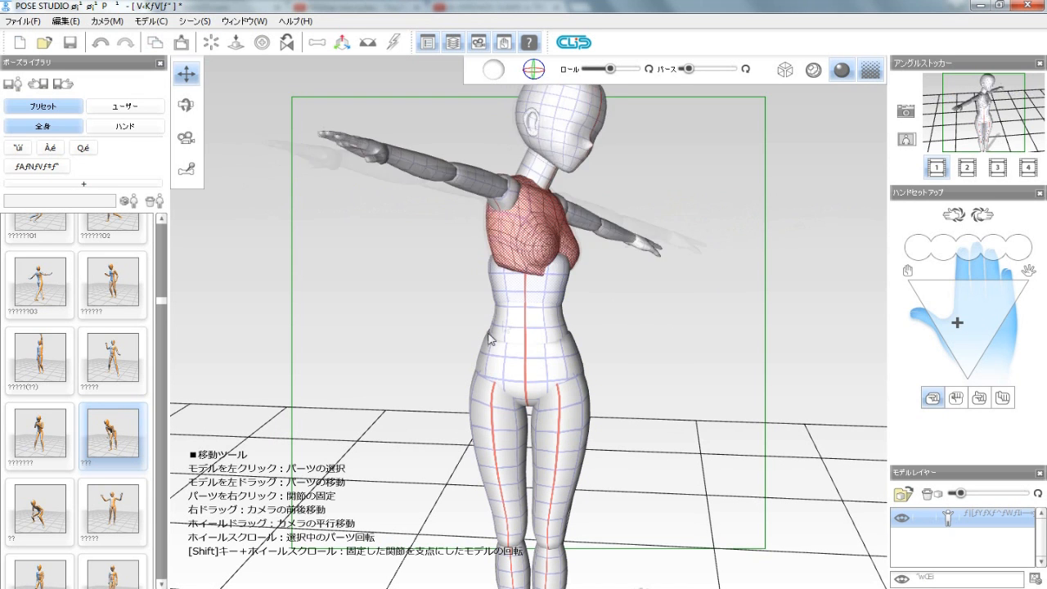
scroll(483, 334, "down", 10)
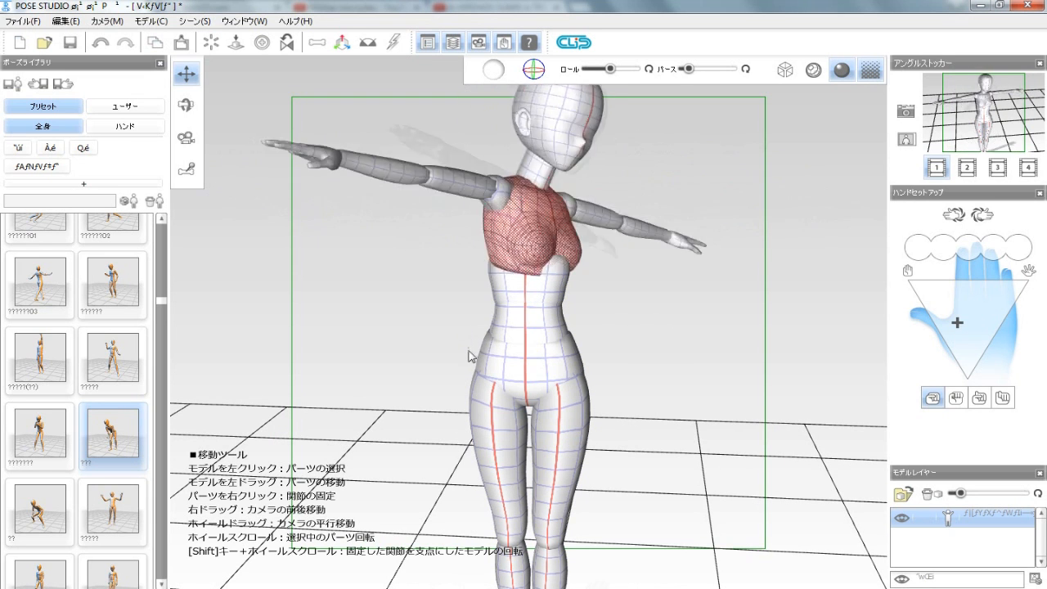
scroll(464, 376, "down", 10)
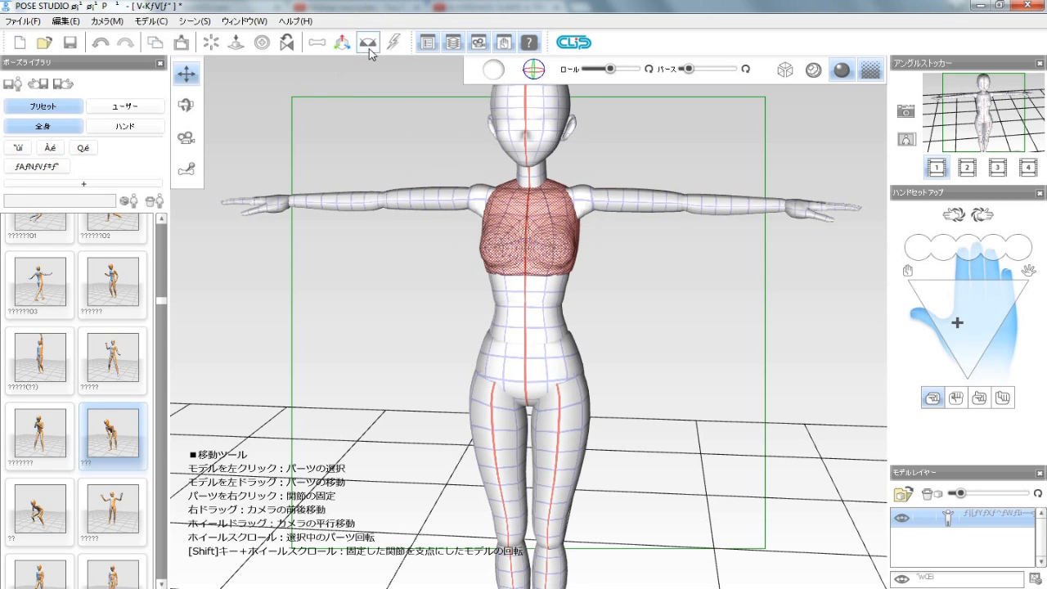
- Twist the figure's chest from side to side with the joint angle limit on
scroll(442, 368, "down", 5)
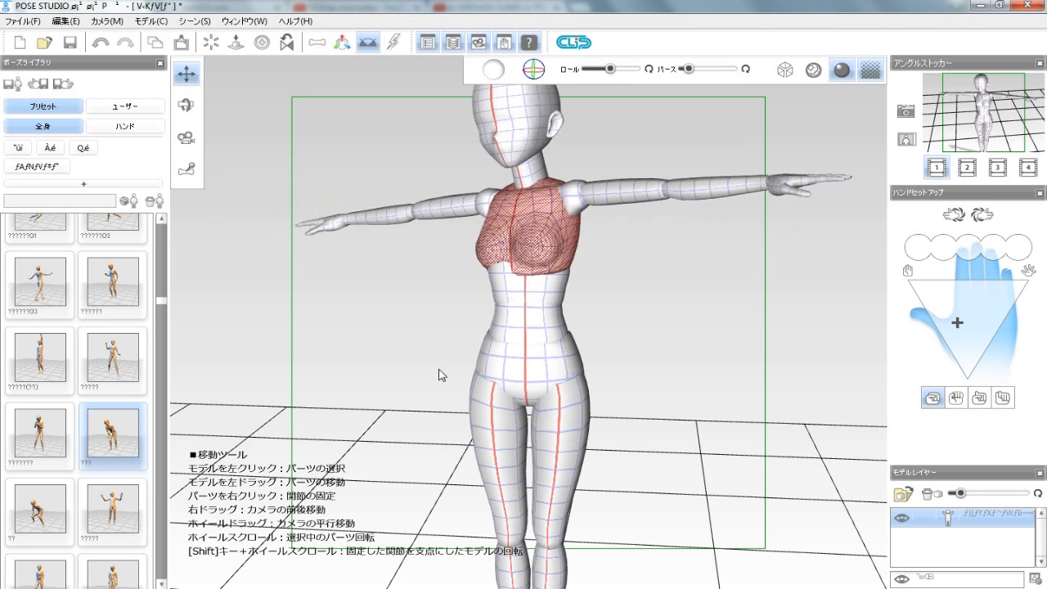
scroll(442, 354, "down", 1)
scroll(514, 301, "down", 4)
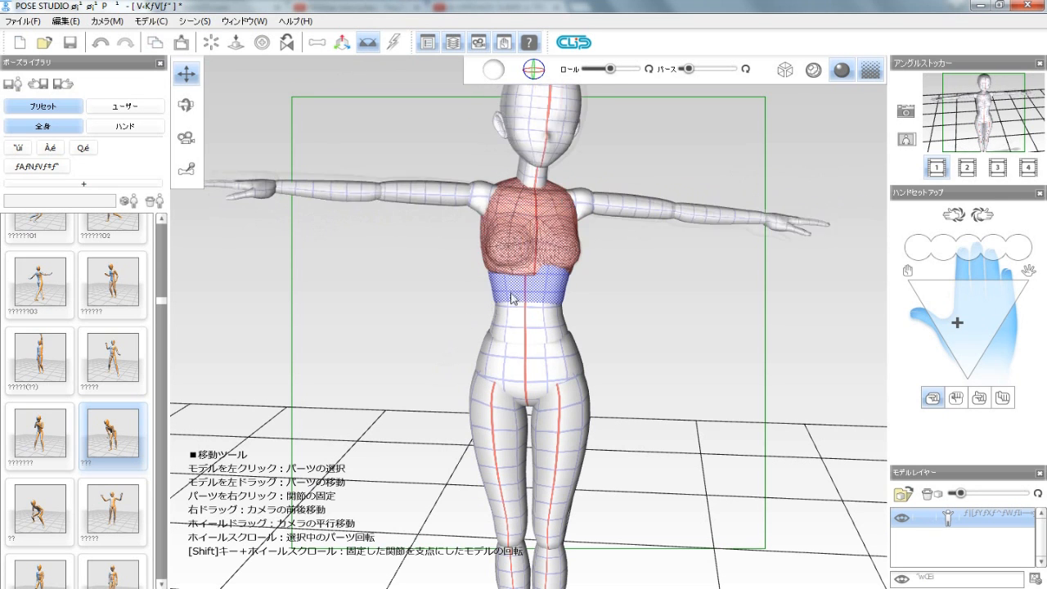
scroll(553, 380, "up", 2)
scroll(553, 380, "down", 2)
scroll(544, 302, "down", 2)
- Select the upper abdomen and the waist in turn and rotate each with the joint angle limit on
left_click(524, 282)
scroll(516, 290, "down", 4)
scroll(514, 292, "down", 2)
left_click(520, 332)
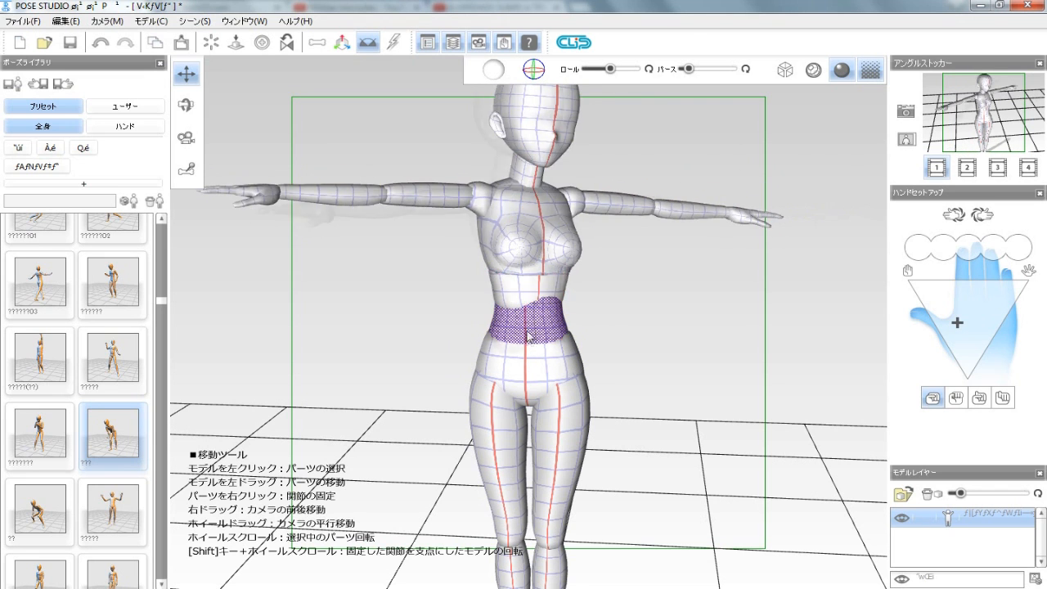
scroll(520, 336, "down", 3)
scroll(519, 340, "up", 1)
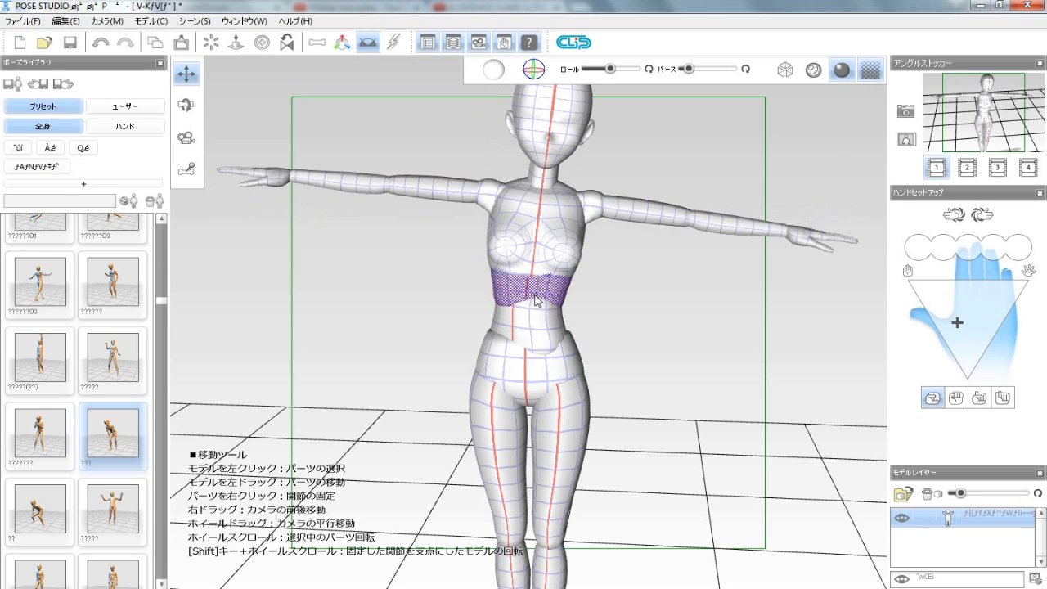
- Twist the chest to one side and back, and turn the upper abdomen slightly
scroll(531, 301, "down", 3)
scroll(536, 258, "down", 3)
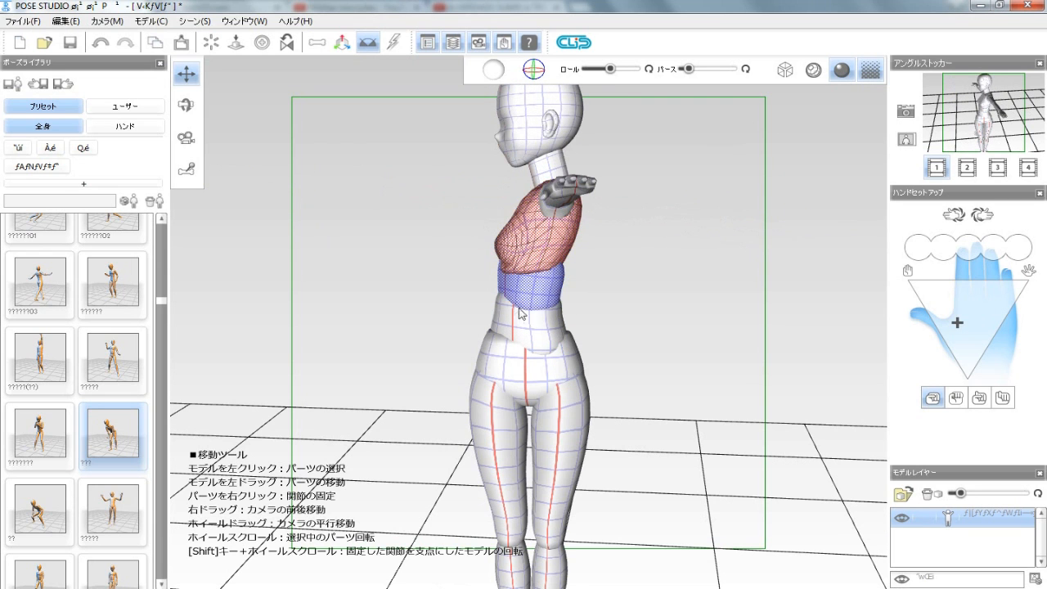
scroll(589, 301, "up", 3)
left_click(537, 295)
scroll(538, 294, "up", 2)
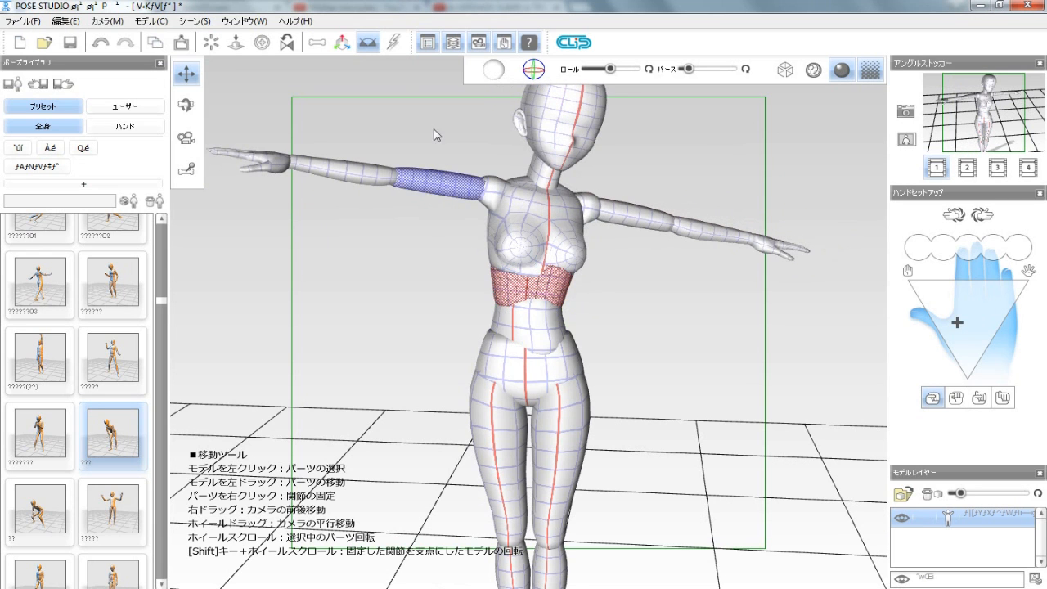
- Twist the chest far to the side with the joint angle limit off
left_click(513, 238)
scroll(513, 238, "down", 15)
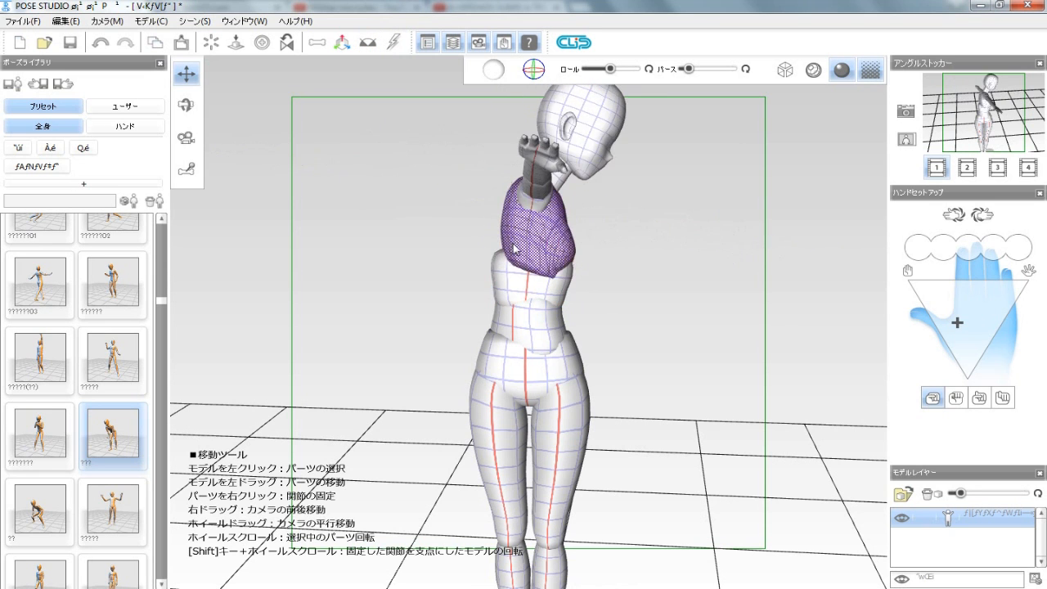
scroll(421, 279, "up", 2)
- Rotate the waist back and forth, and turn the upper abdomen back towards the front
left_click(537, 342)
scroll(540, 339, "up", 2)
scroll(542, 337, "down", 4)
scroll(542, 342, "up", 2)
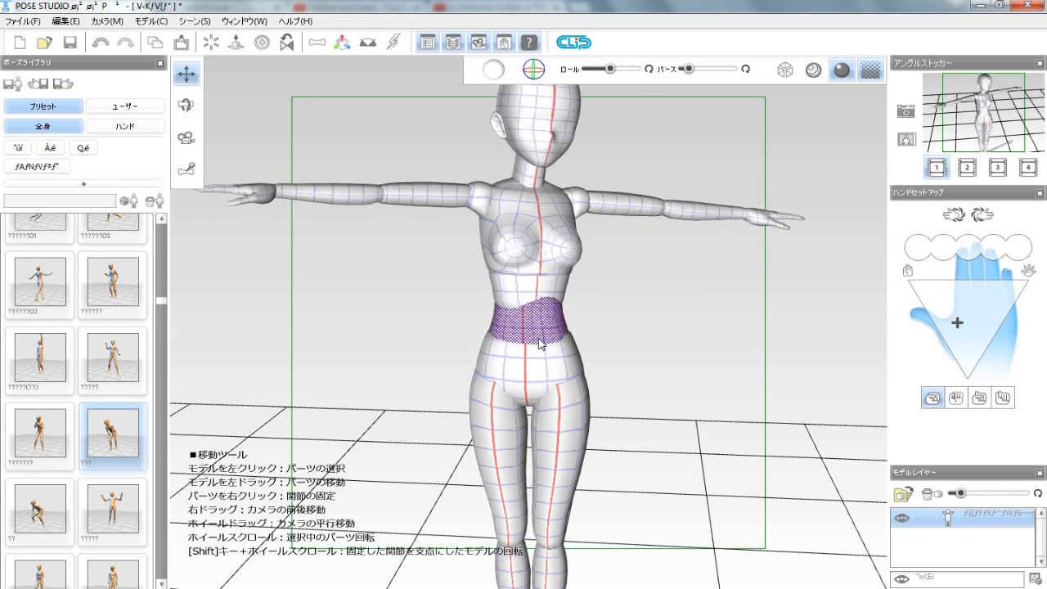
left_click(544, 291)
scroll(541, 291, "up", 3)
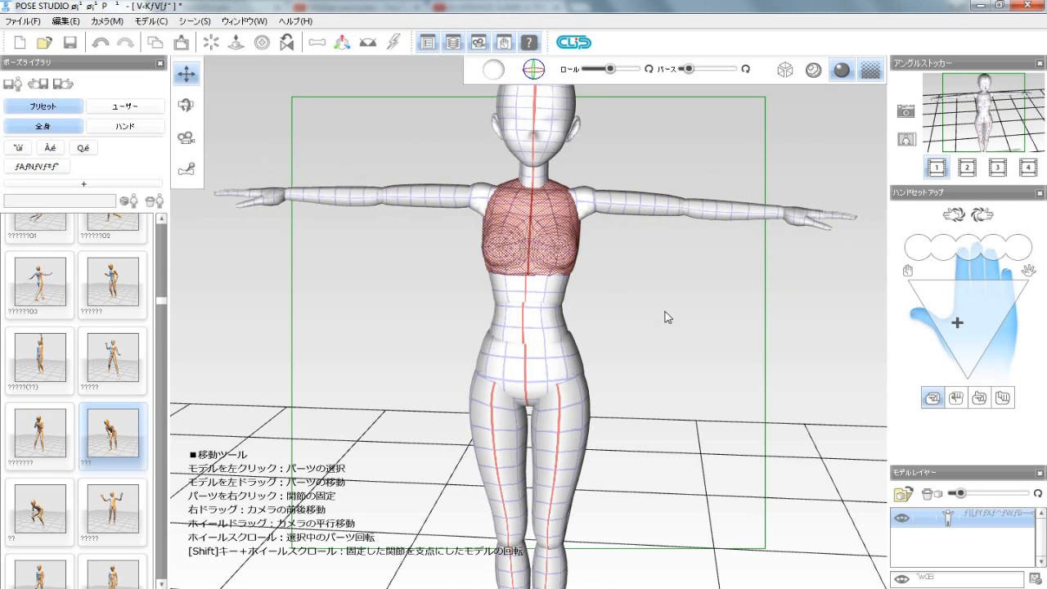
- Select the pelvis and rotate it back and forth to turn the whole figure sideways
left_click(540, 220)
left_click(532, 323)
left_click(538, 376)
scroll(539, 377, "up", 3)
scroll(538, 376, "down", 3)
scroll(524, 401, "up", 3)
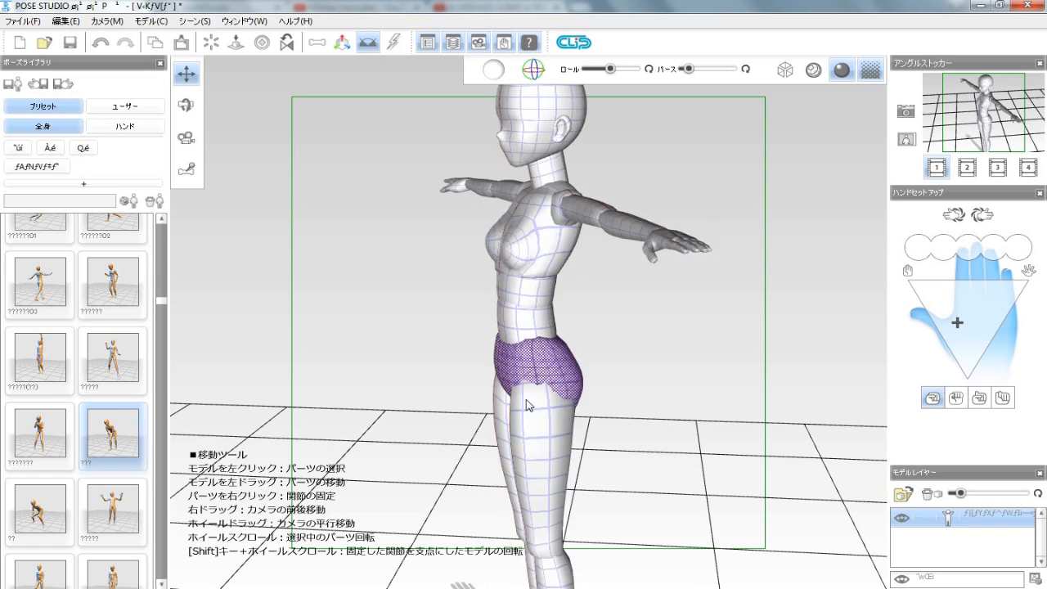
- Spin the whole figure by the pelvis to show its back, and turn it round again towards the front
scroll(533, 405, "down", 3)
scroll(540, 414, "up", 3)
scroll(532, 409, "down", 9)
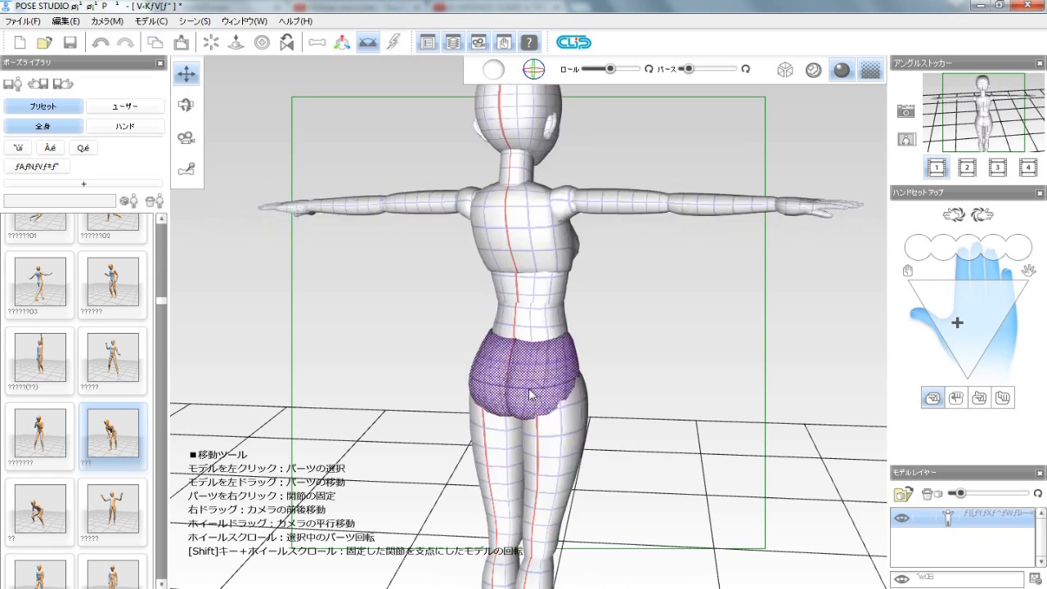
scroll(537, 407, "up", 6)
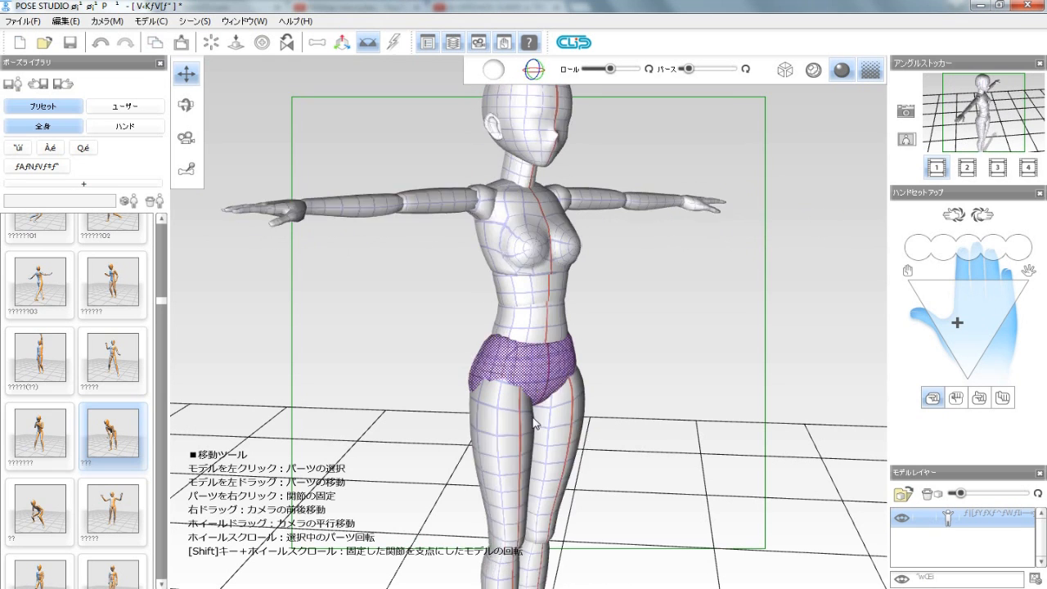
- Turn the figure to face the front, and rotate its right thigh about the leg's axis
left_click(517, 433)
left_click(532, 434)
scroll(515, 445, "up", 2)
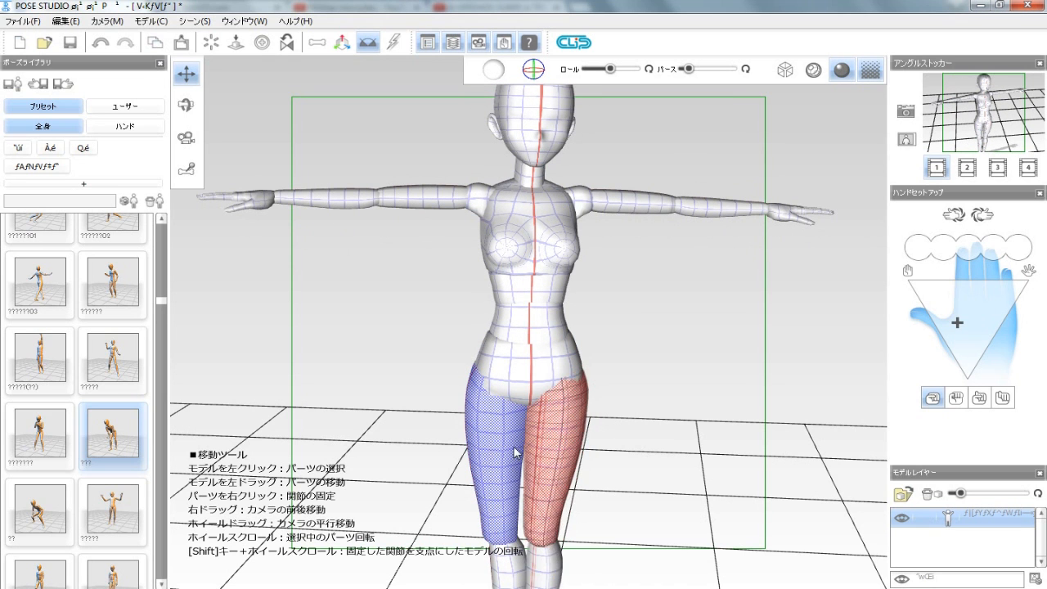
left_click(514, 450)
scroll(499, 456, "up", 3)
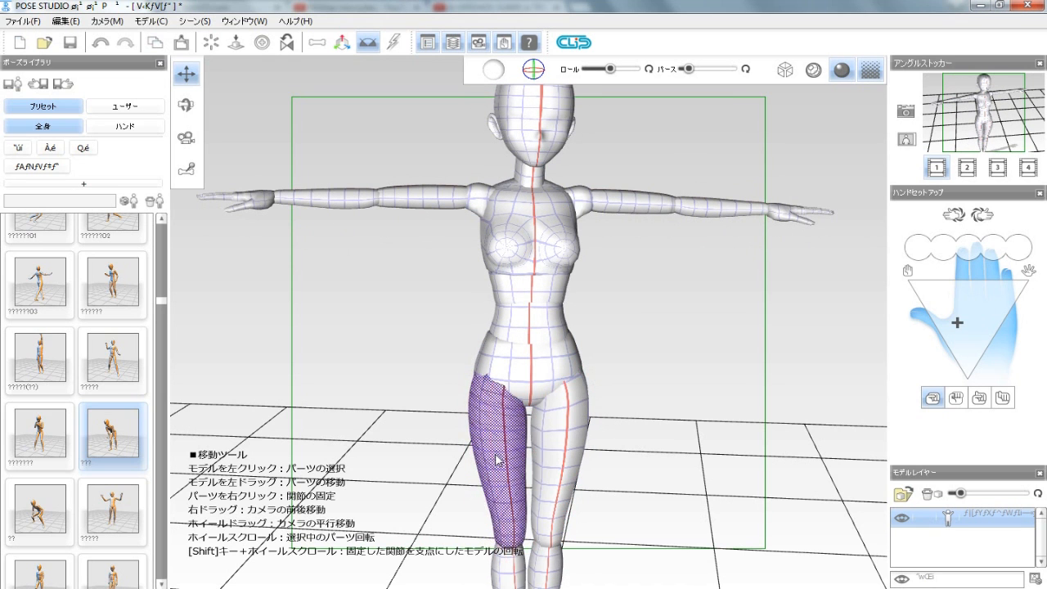
- Twist the figure's right upper arm and right forearm about their own axes
left_click(416, 206)
scroll(418, 211, "up", 3)
left_click(306, 208)
scroll(308, 211, "down", 2)
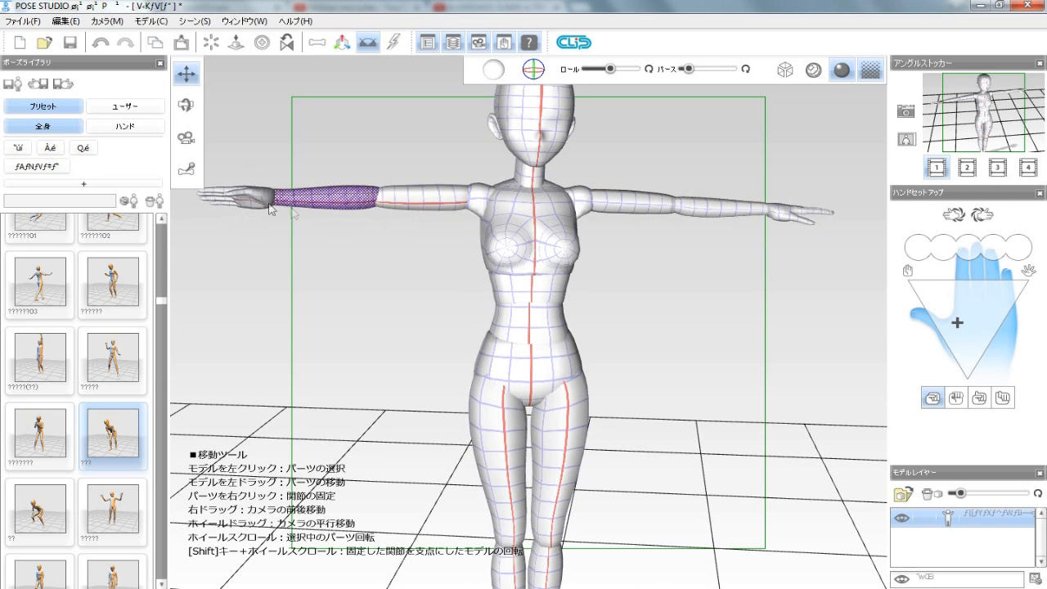
- Pull the figure's left forearm, torso and lower left leg to demonstrate how the connected parts follow
mouse_move(737, 243)
left_mouse_down()
mouse_move(690, 332)
mouse_move(398, 477)
mouse_move(304, 173)
mouse_move(758, 124)
mouse_move(871, 340)
mouse_move(769, 454)
mouse_move(286, 304)
mouse_move(344, 197)
mouse_move(374, 292)
mouse_move(725, 187)
mouse_move(620, 467)
mouse_move(253, 379)
mouse_move(475, 180)
mouse_move(385, 204)
mouse_move(507, 139)
mouse_move(653, 328)
mouse_move(607, 152)
mouse_move(565, 202)
mouse_move(701, 386)
mouse_move(761, 500)
mouse_move(783, 304)
mouse_move(702, 292)
mouse_move(690, 351)
mouse_move(622, 303)
mouse_move(701, 262)
mouse_move(678, 270)
mouse_move(587, 357)
mouse_move(712, 237)
mouse_move(722, 319)
mouse_move(705, 332)
left_mouse_up()
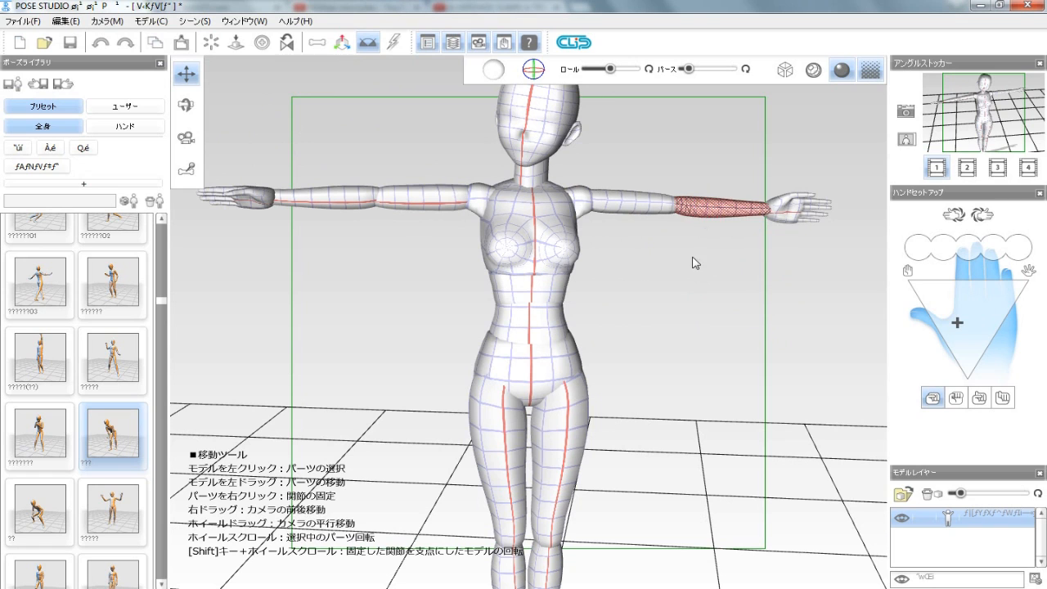
mouse_move(538, 235)
left_mouse_down()
mouse_move(507, 238)
mouse_move(475, 262)
mouse_move(459, 245)
mouse_move(401, 312)
mouse_move(527, 246)
left_mouse_up()
left_click(522, 385)
mouse_move(554, 456)
left_mouse_down()
mouse_move(662, 355)
mouse_move(629, 346)
mouse_move(663, 463)
mouse_move(532, 462)
mouse_move(794, 384)
mouse_move(754, 399)
mouse_move(654, 384)
mouse_move(623, 393)
mouse_move(720, 425)
mouse_move(744, 385)
mouse_move(749, 401)
mouse_move(710, 424)
left_mouse_up()
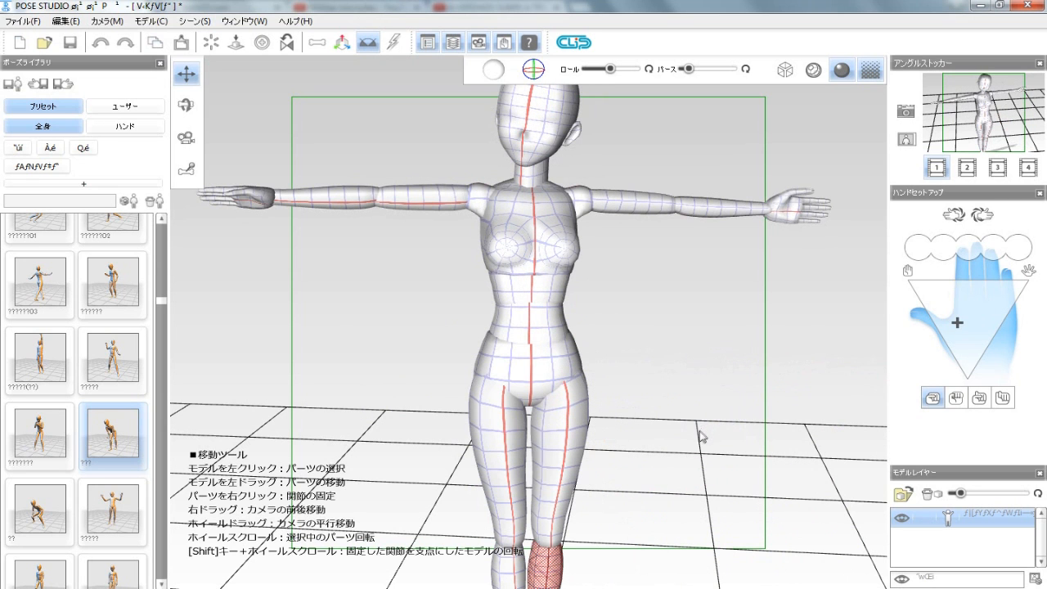
- Pull the left leg out sideways until the whole body bends over, and undo the moves
left_click_drag(542, 243, 627, 505)
key("ctrl+z")
left_click_drag(565, 491, 743, 373)
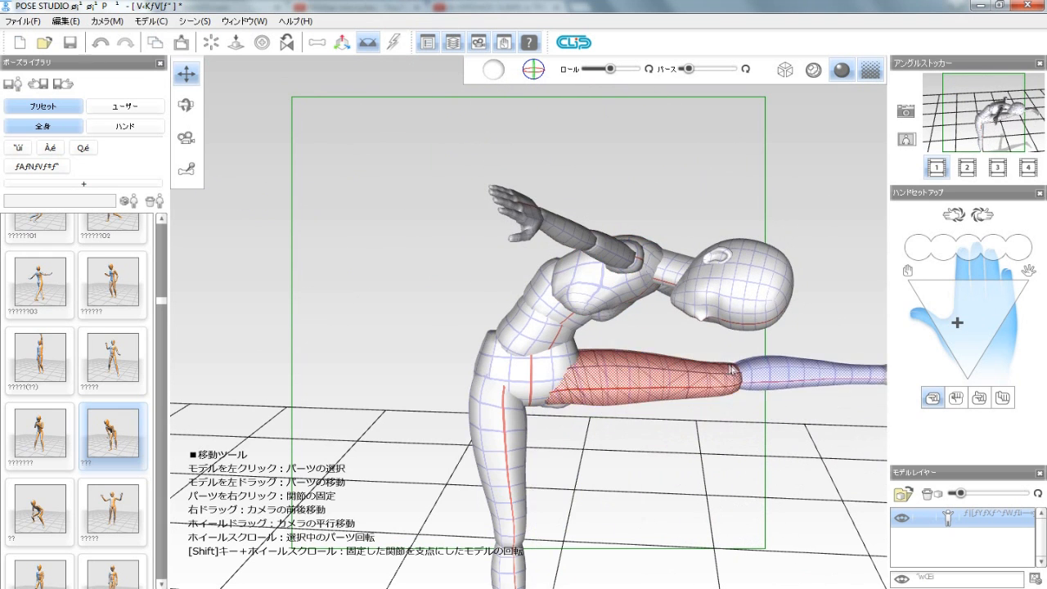
key("ctrl+z")
key("ctrl+z")
key("ctrl+z")
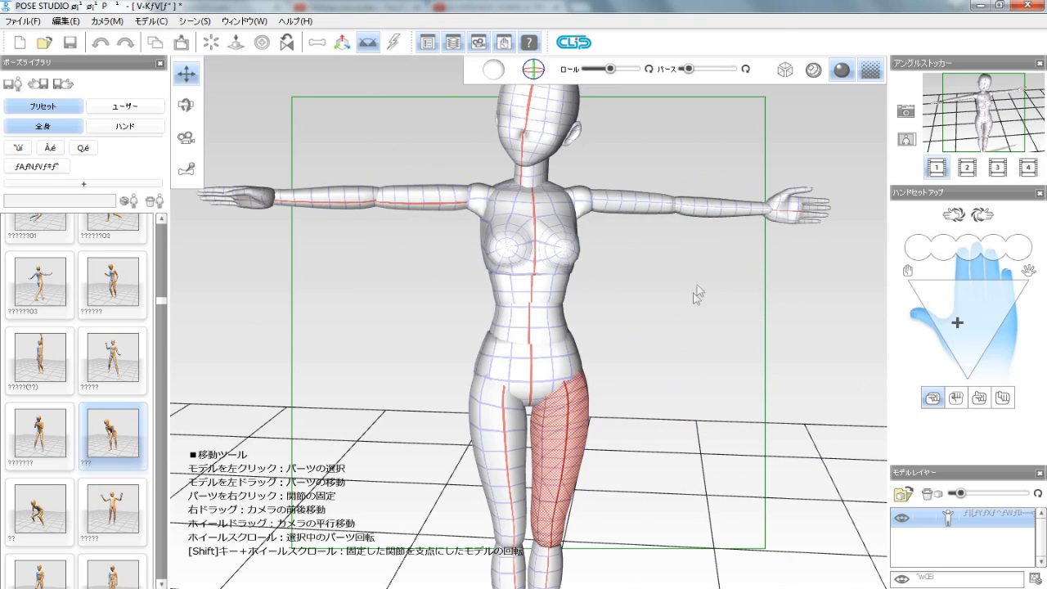
- Fix the left wrist joint, try moving the body against it, and undo the move
left_click(708, 214)
right_click_drag(741, 329, 644, 335)
left_click_drag(643, 336, 677, 358)
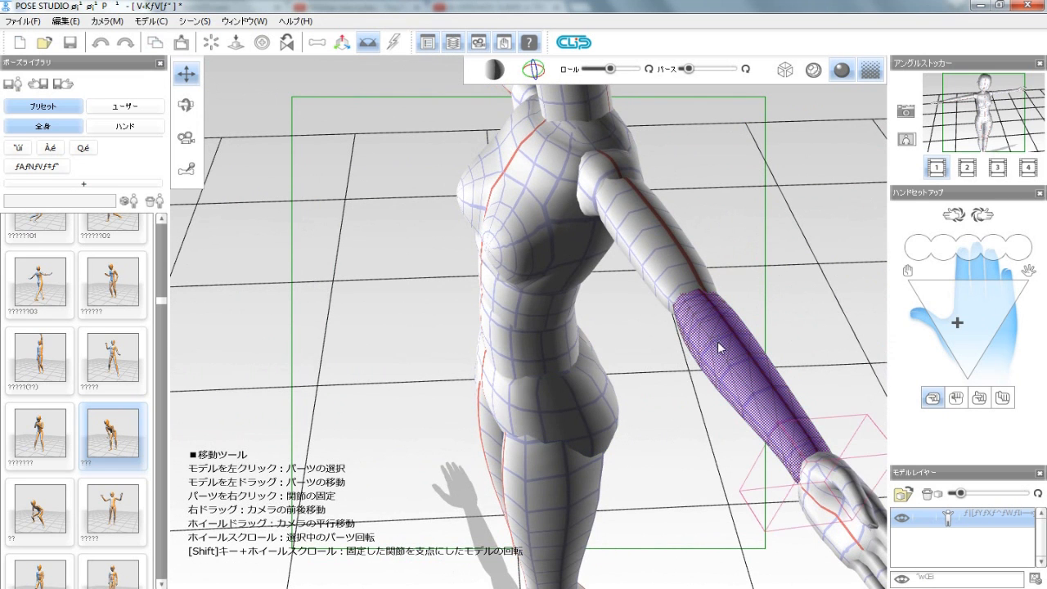
right_click_drag(839, 326, 708, 304)
left_click_drag(643, 348, 762, 351)
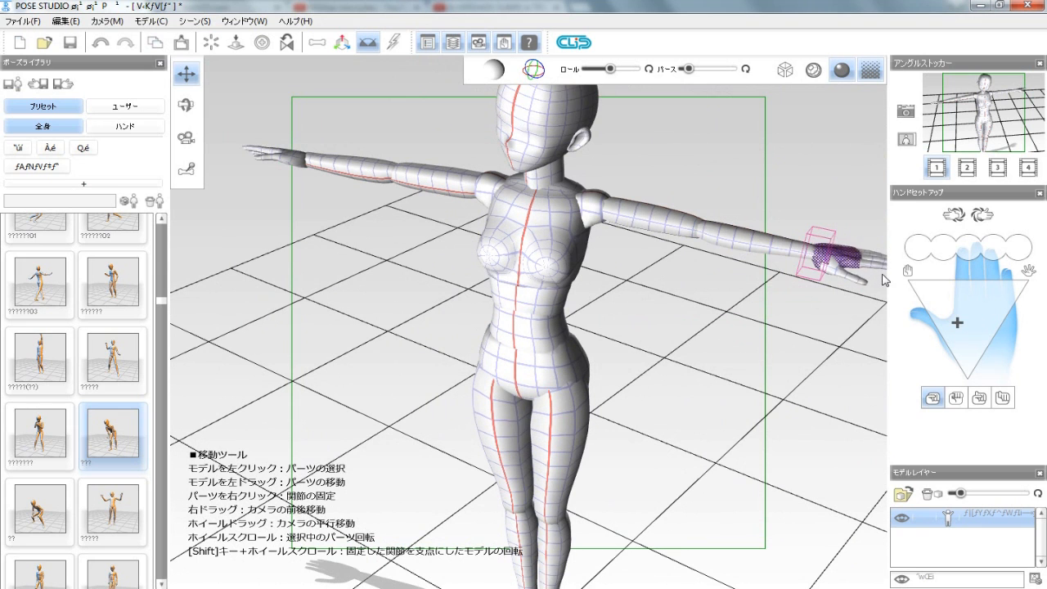
left_click_drag(545, 234, 602, 317)
key("ctrl+z")
- Fix the left elbow joint and move the left hand upwards, undoing the last downward pull
left_click(835, 259)
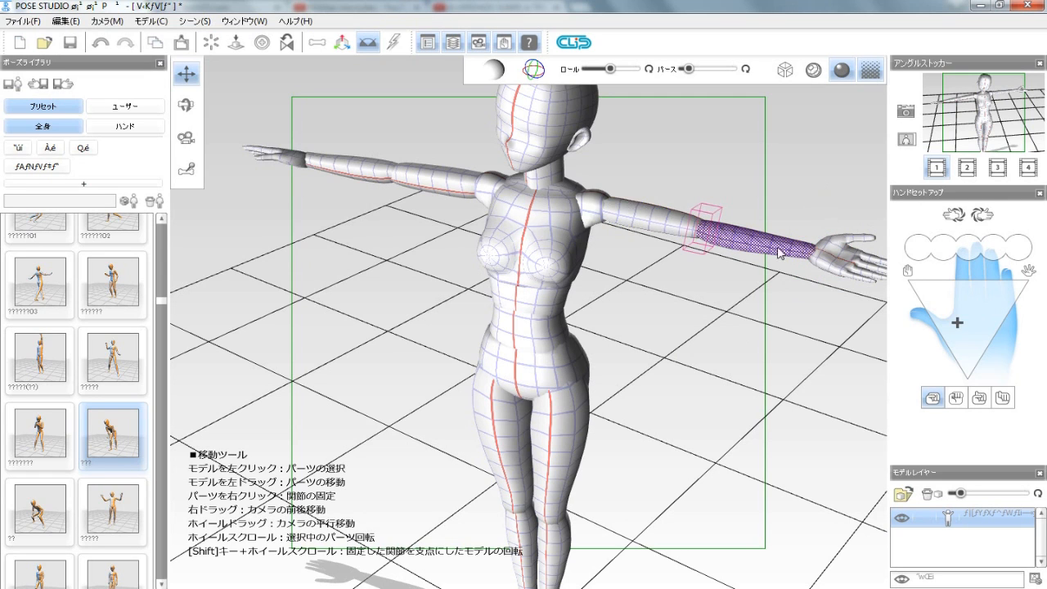
left_click_drag(757, 197, 693, 235)
left_click_drag(777, 164, 687, 215)
left_click_drag(742, 305, 839, 235)
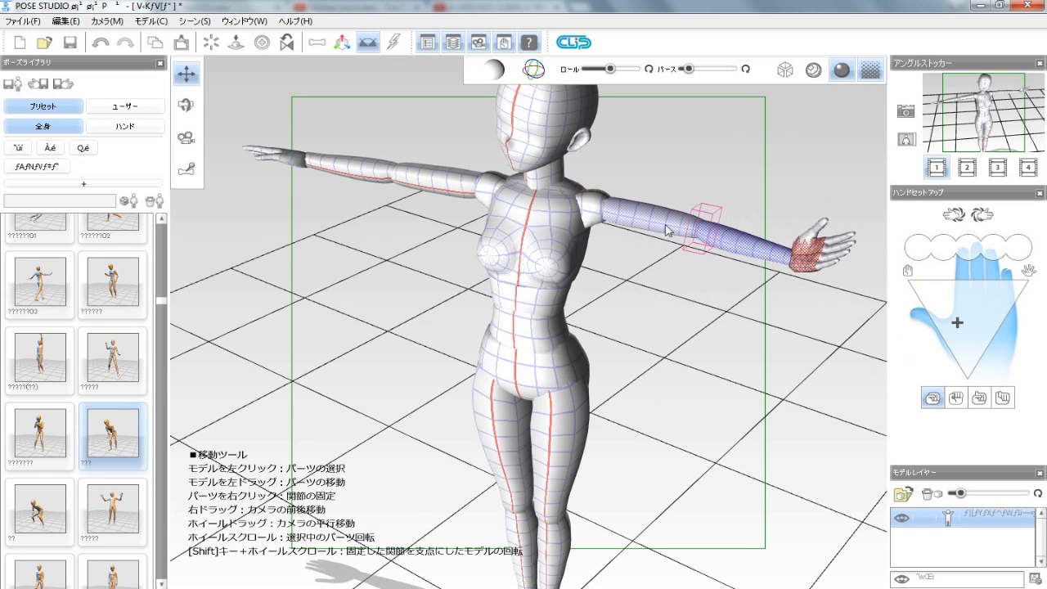
left_click_drag(813, 255, 770, 426)
key("ctrl+z")
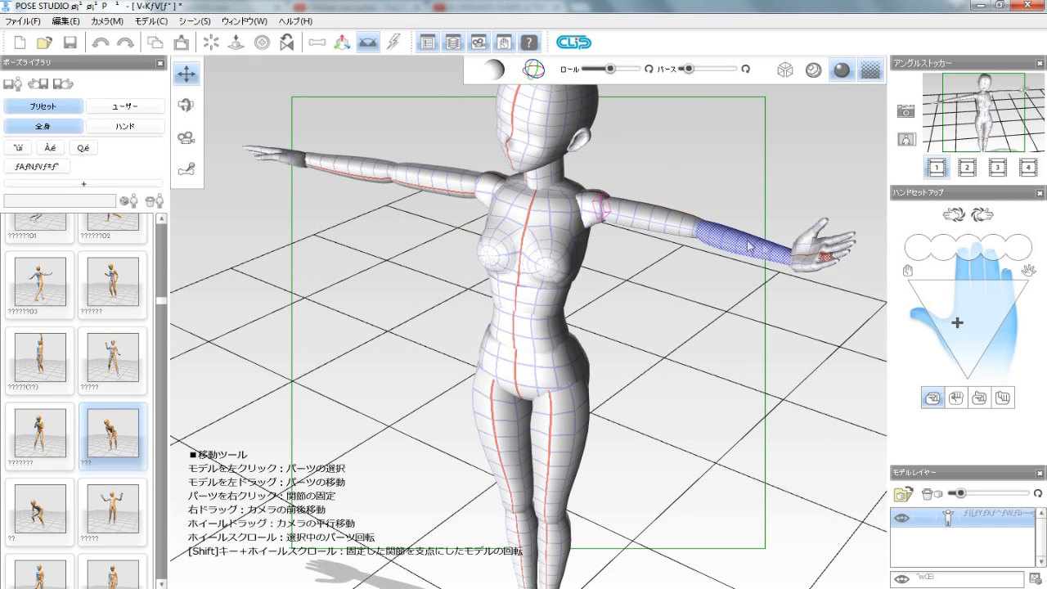
- Pull the left hand inwards with the shoulder joint fixed, and reframe the whole figure with slightly stronger perspective
left_click_drag(822, 243, 630, 233)
right_click_drag(709, 334, 726, 347)
left_click_drag(725, 346, 729, 321)
left_click_drag(689, 69, 696, 70)
right_click_drag(747, 247, 693, 250)
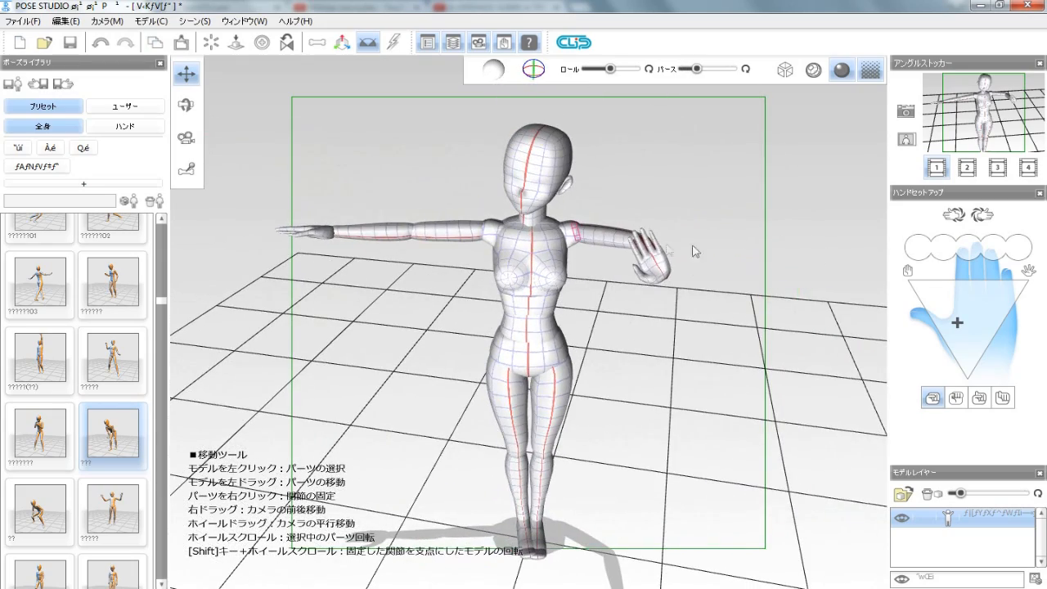
- Straighten the left arm, and bend the left hand downwards with the shoulder and elbow joints fixed
left_click_drag(673, 268, 714, 251)
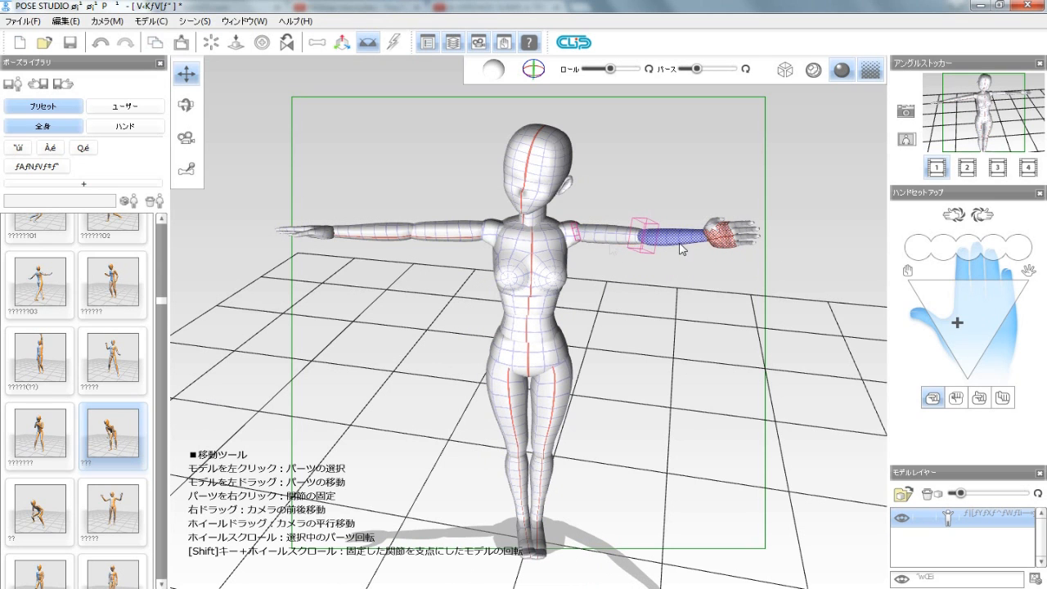
left_click_drag(745, 236, 618, 298)
key("ctrl+z")
- Fix and release joints around the torso and left hand, leaving no joint on the figure fixed
left_click(531, 310)
left_click(545, 254)
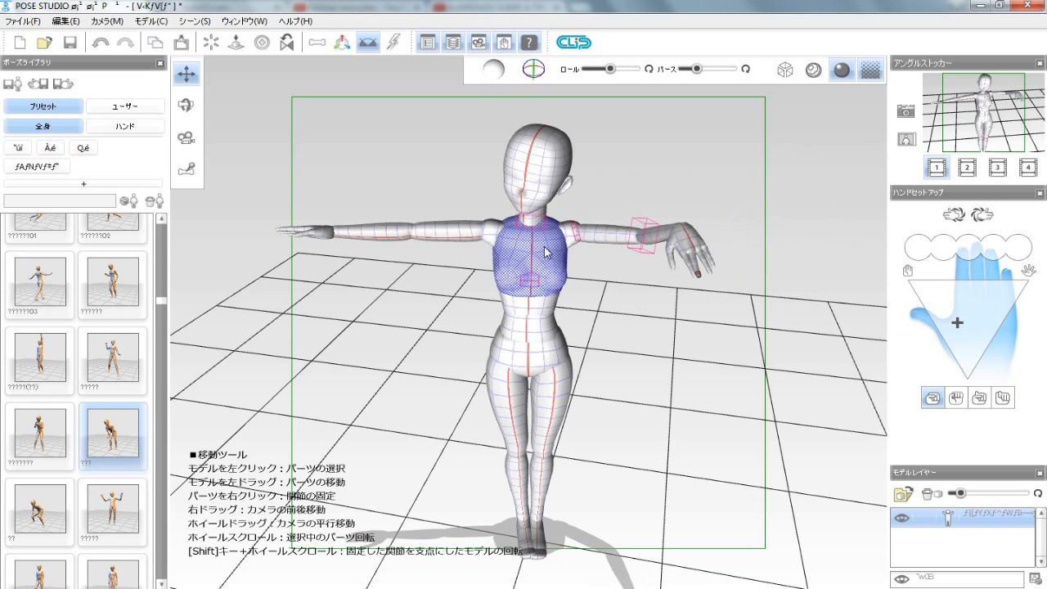
left_click(610, 310)
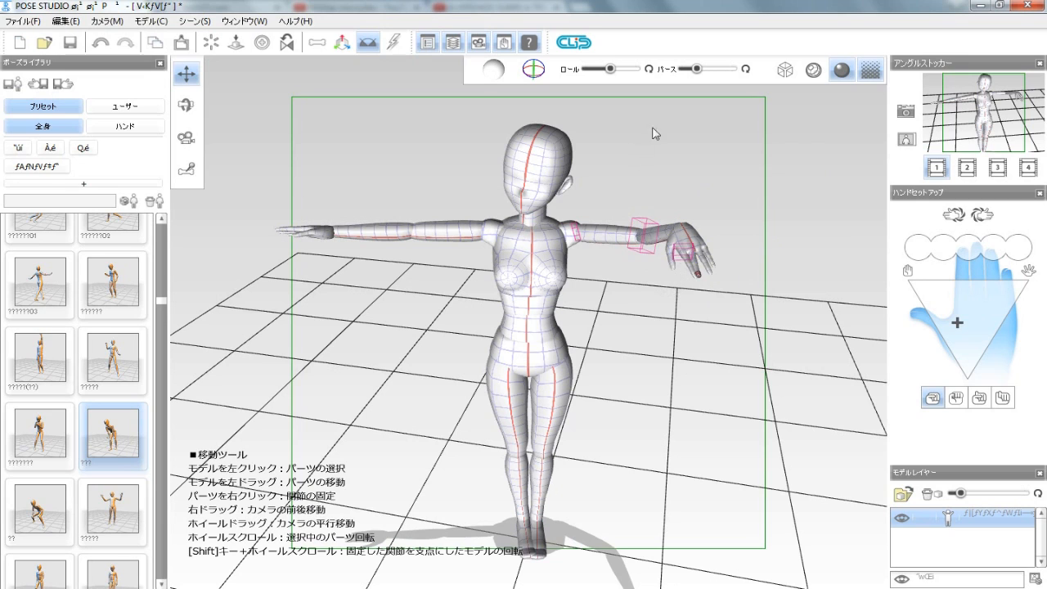
left_click(690, 143)
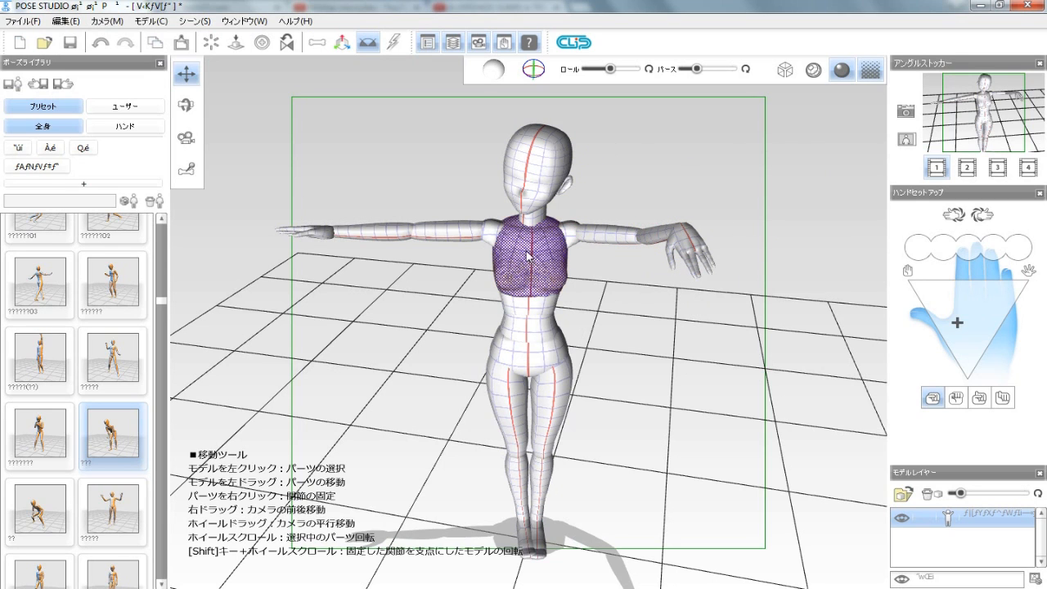
- With the neck, pelvis and standing foot joints fixed, bend the left leg back and raise the left arm
left_click_drag(524, 167, 499, 115)
mouse_move(620, 441)
left_mouse_down()
mouse_move(629, 414)
mouse_move(622, 434)
left_mouse_up()
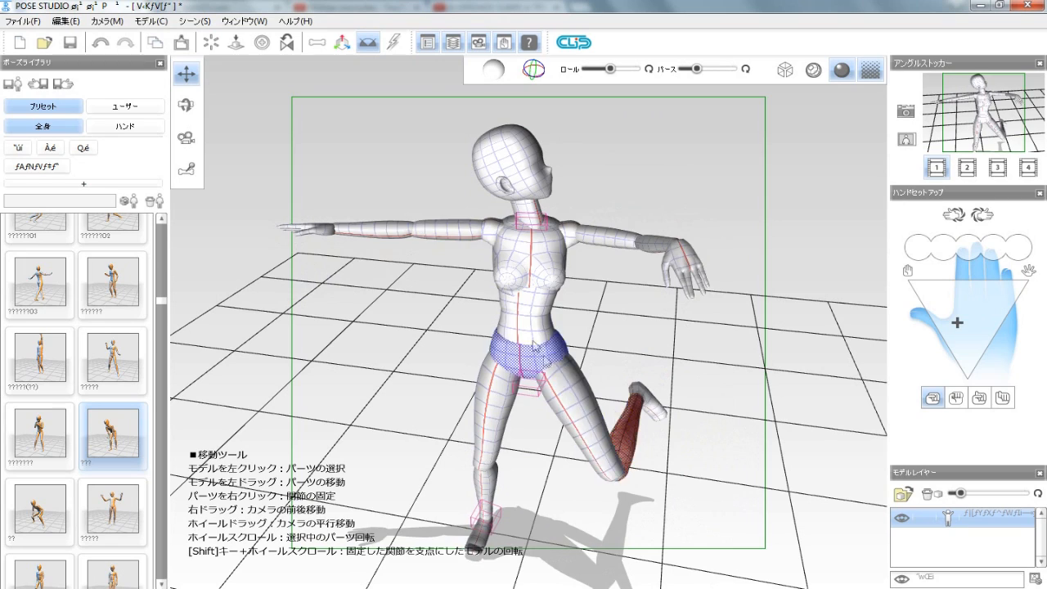
left_click_drag(547, 334, 702, 263)
left_click_drag(702, 401, 669, 194)
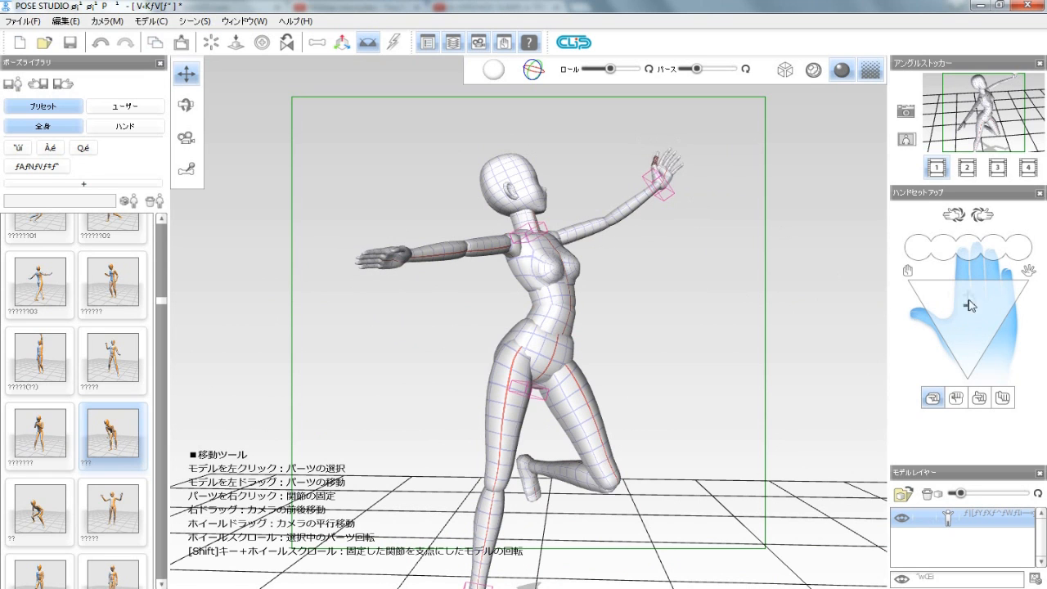
- Spread the raised left hand's fingers fully open, and increase the camera's perspective slightly
left_click_drag(767, 266, 770, 300)
left_click_drag(744, 161, 570, 271)
left_click_drag(700, 70, 712, 68)
left_click_drag(786, 171, 830, 139)
left_click_drag(757, 302, 852, 223)
left_click_drag(711, 330, 695, 295)
- Focus the camera on the right hand, and bend its index finger and swing it out towards the thumb
left_click(466, 260)
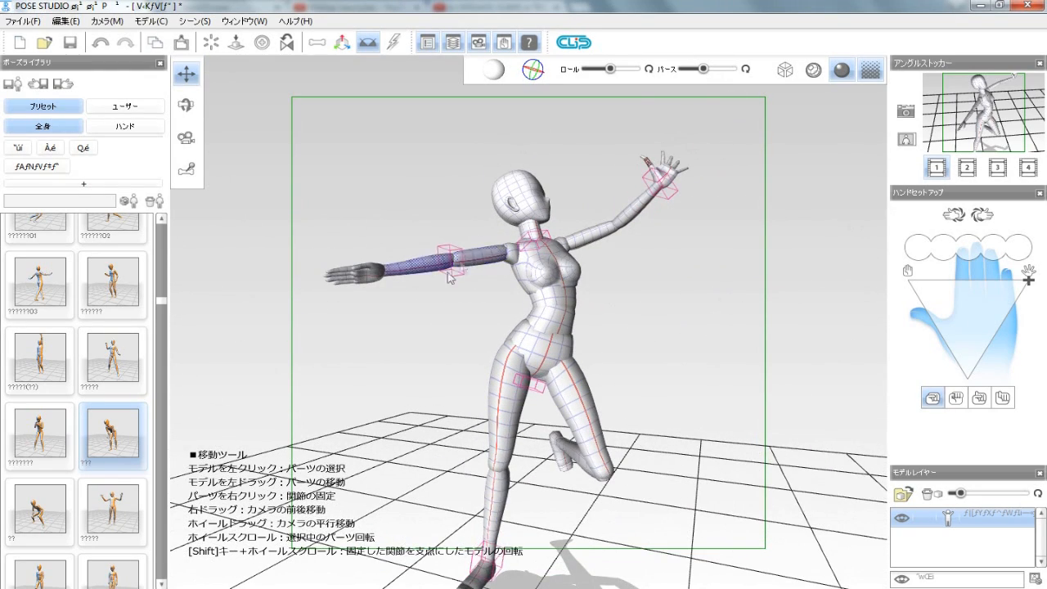
right_click_drag(430, 287, 435, 319)
left_click_drag(434, 319, 749, 380)
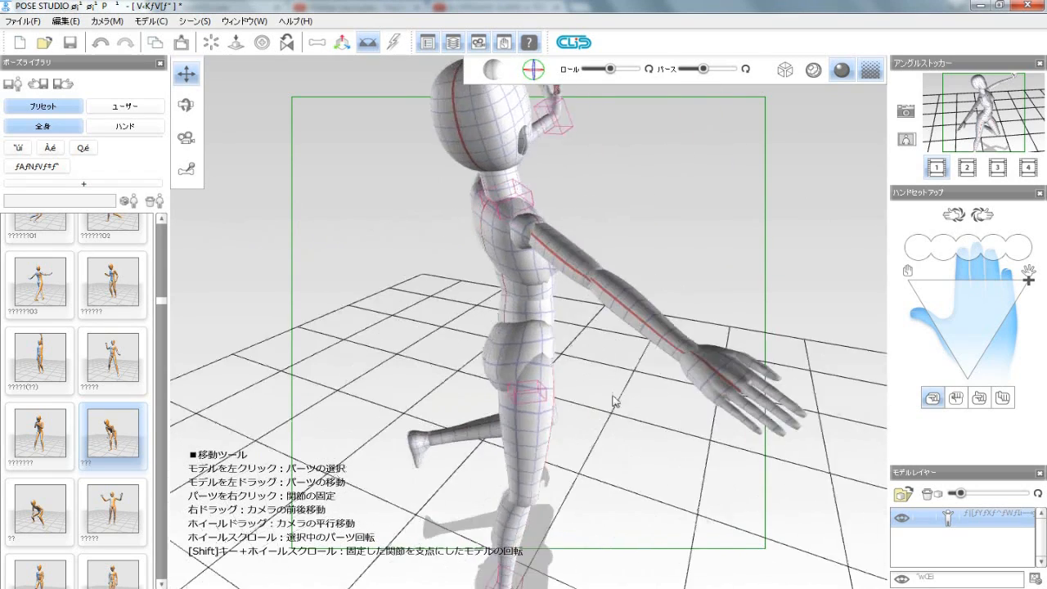
left_click(982, 215)
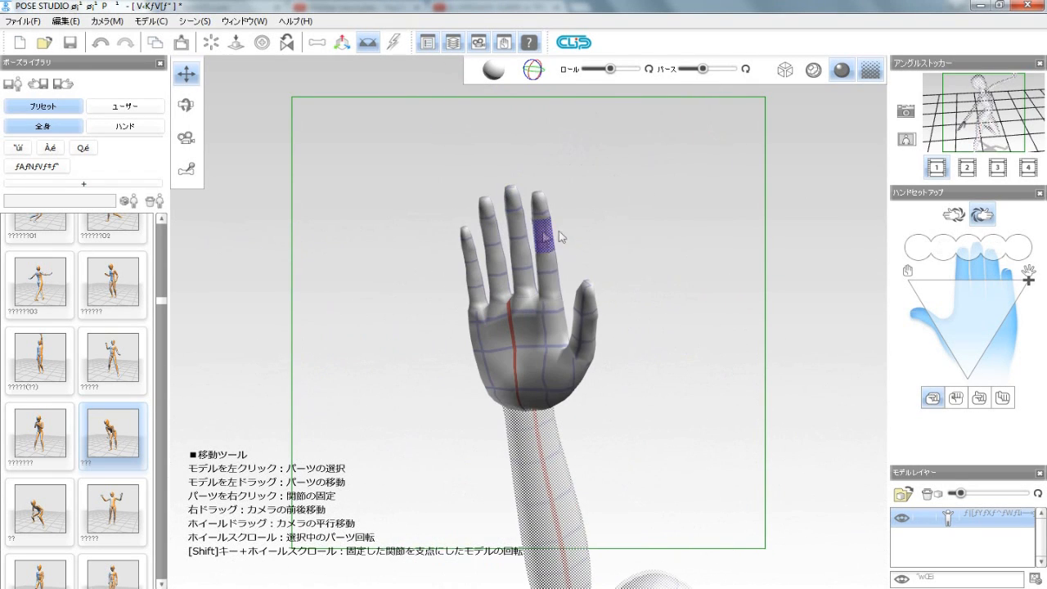
left_click_drag(561, 236, 592, 259)
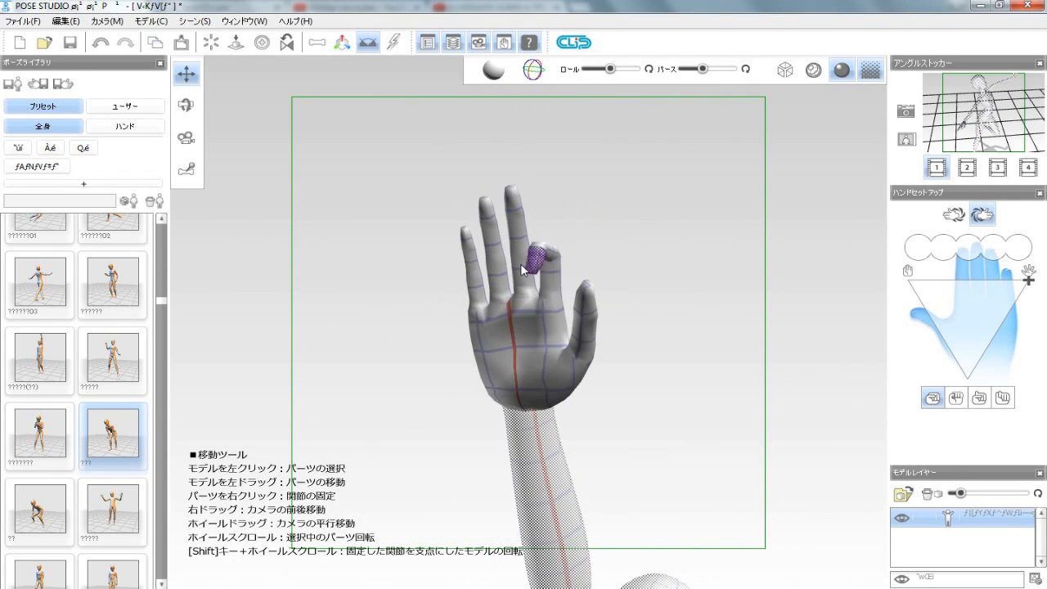
left_click_drag(505, 306, 607, 326)
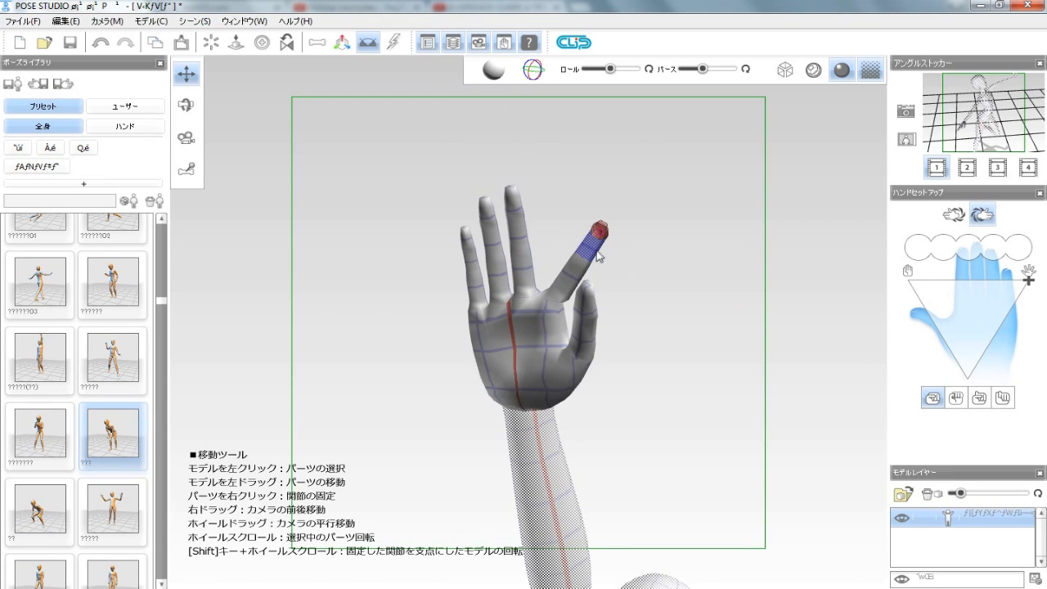
- Fix the right index finger's joints and curl the finger in towards the palm
left_click_drag(607, 287, 489, 292)
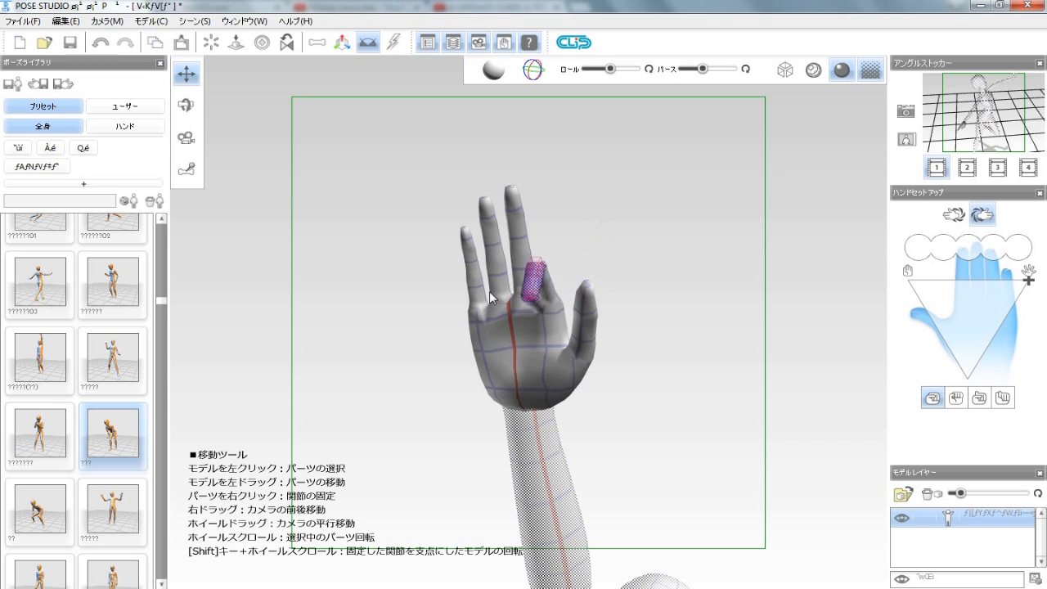
left_click_drag(536, 240, 542, 278)
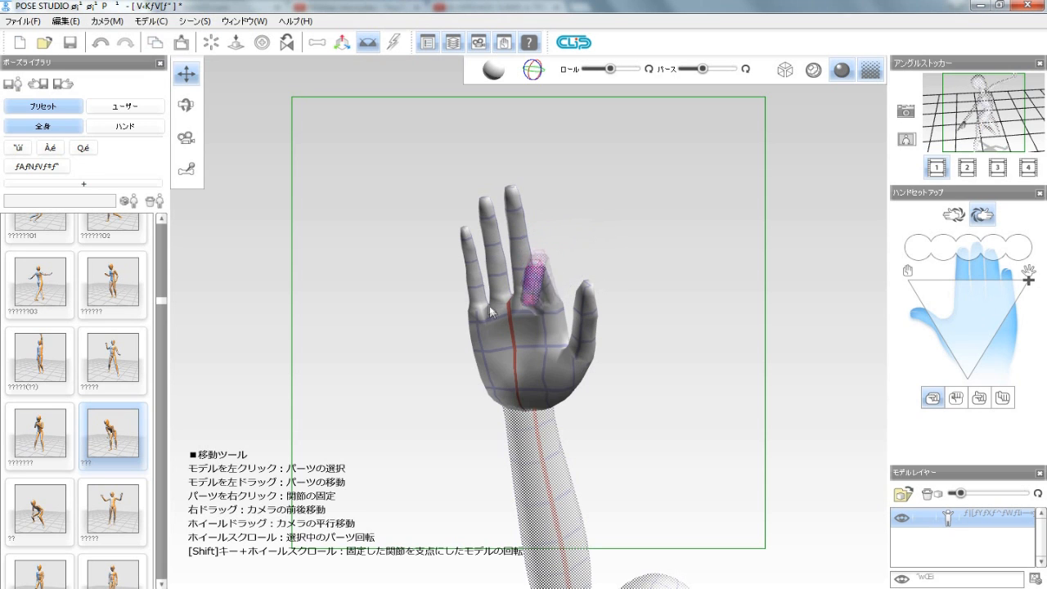
left_click_drag(607, 316, 460, 288)
left_click(461, 288)
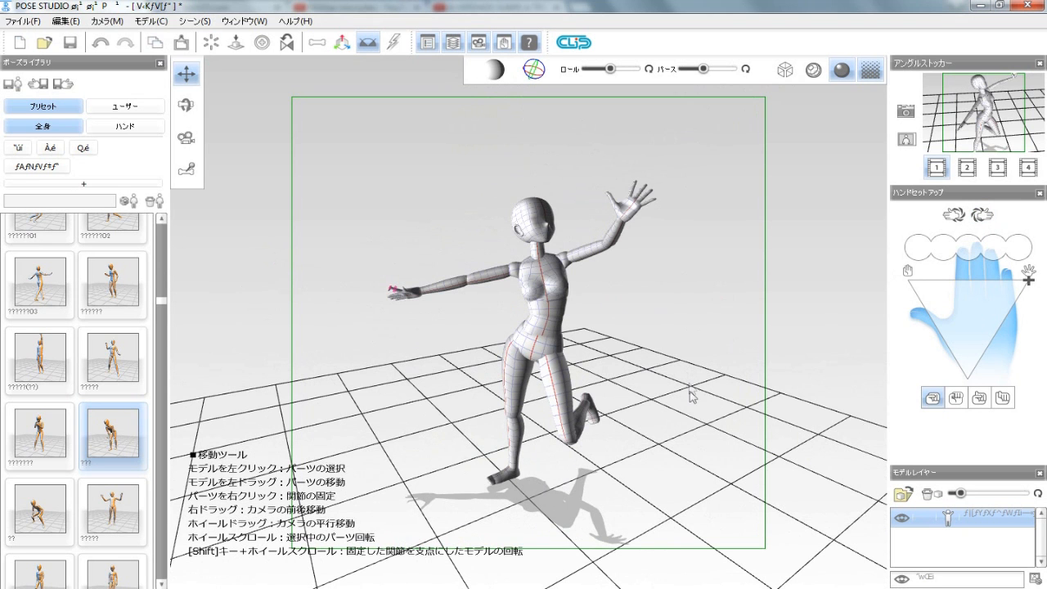
- Try swinging the whole body round by pulling the head and right hand
left_click_drag(540, 219, 369, 161)
left_click_drag(398, 281, 524, 201)
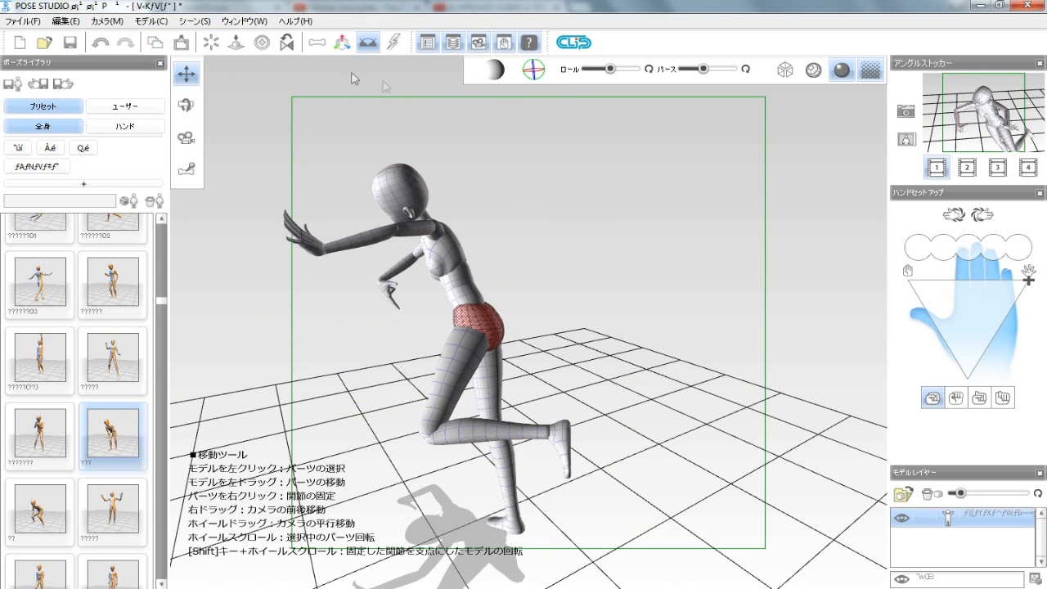
left_click(262, 43)
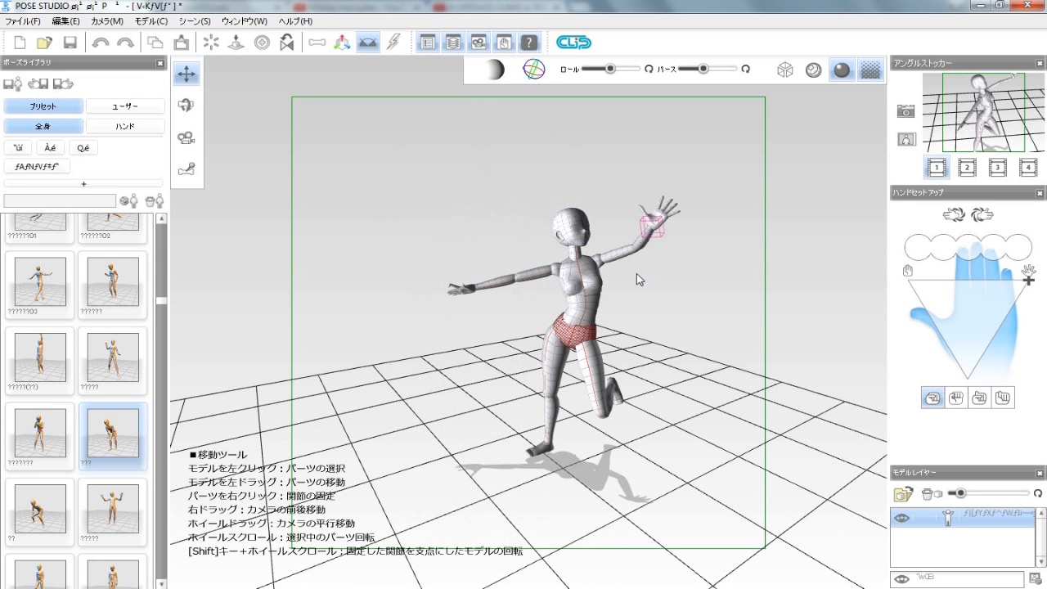
- Bend the right forearm upright at the elbow, and fix the elbow and neck joints
right_click_drag(686, 303, 455, 294)
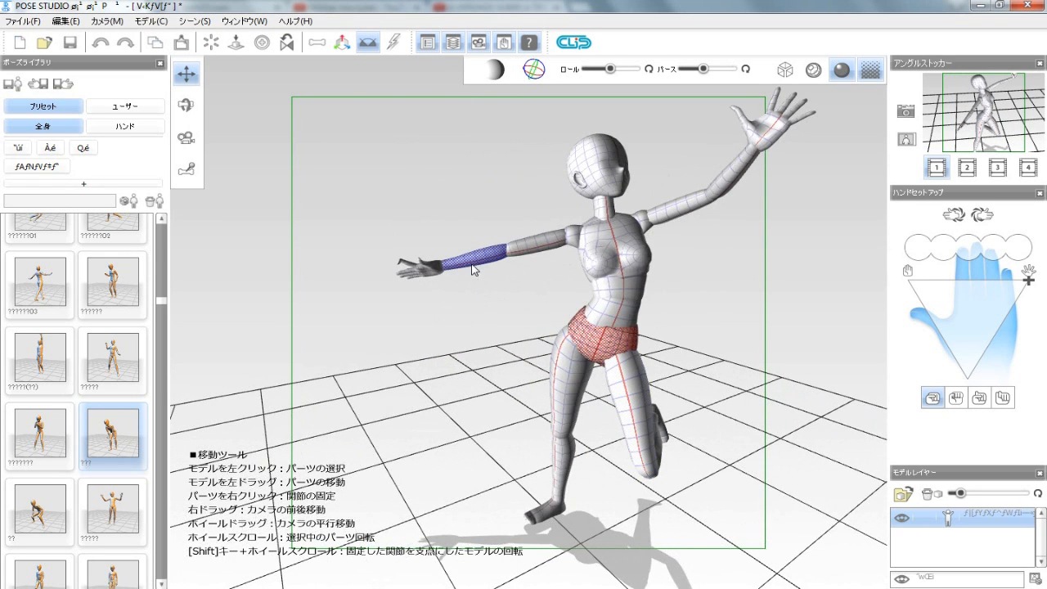
left_click_drag(478, 260, 524, 212)
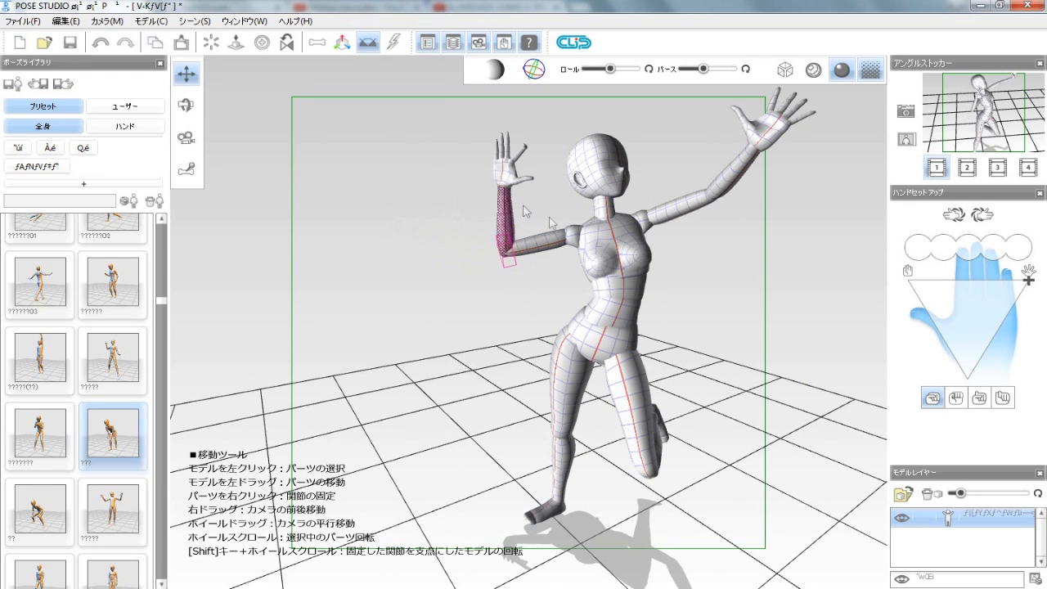
right_click(626, 253)
- Straighten the legs, fix the hip and left knee joints, and raise the left leg into a high kick
mouse_move(623, 282)
left_mouse_down()
mouse_move(669, 297)
mouse_move(616, 283)
left_mouse_up()
left_click(679, 372)
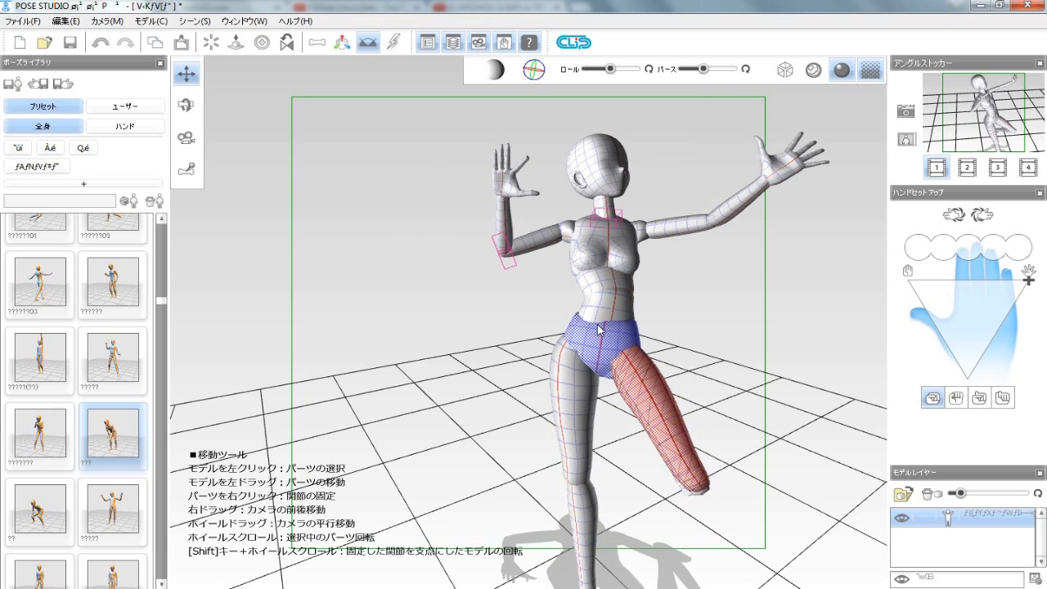
left_click_drag(707, 433, 667, 245)
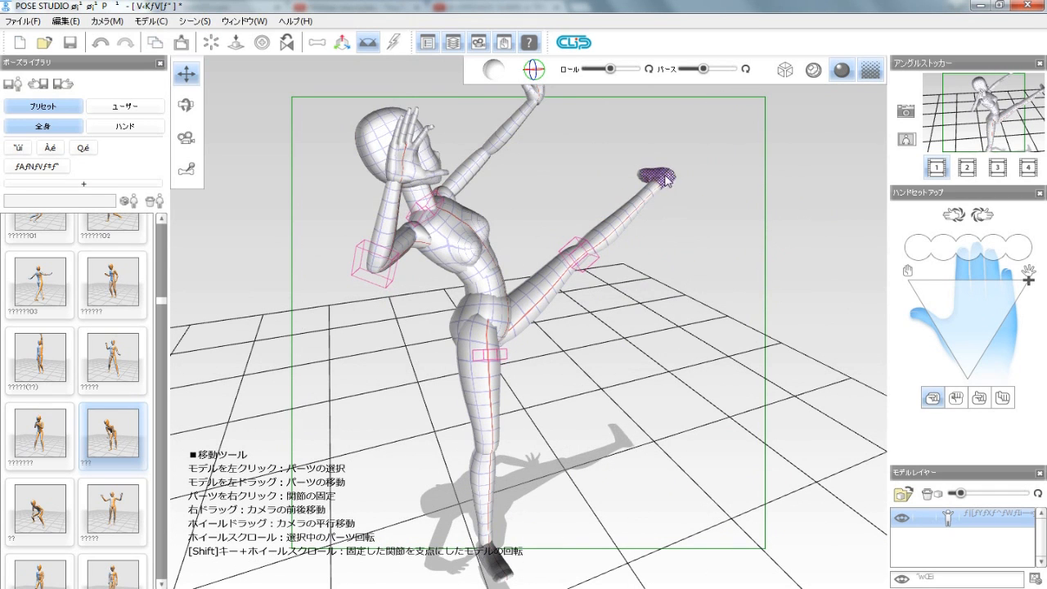
- Rotate the raised left foot and show the high kick from a low angle facing the sole
scroll(647, 217, "down", 2)
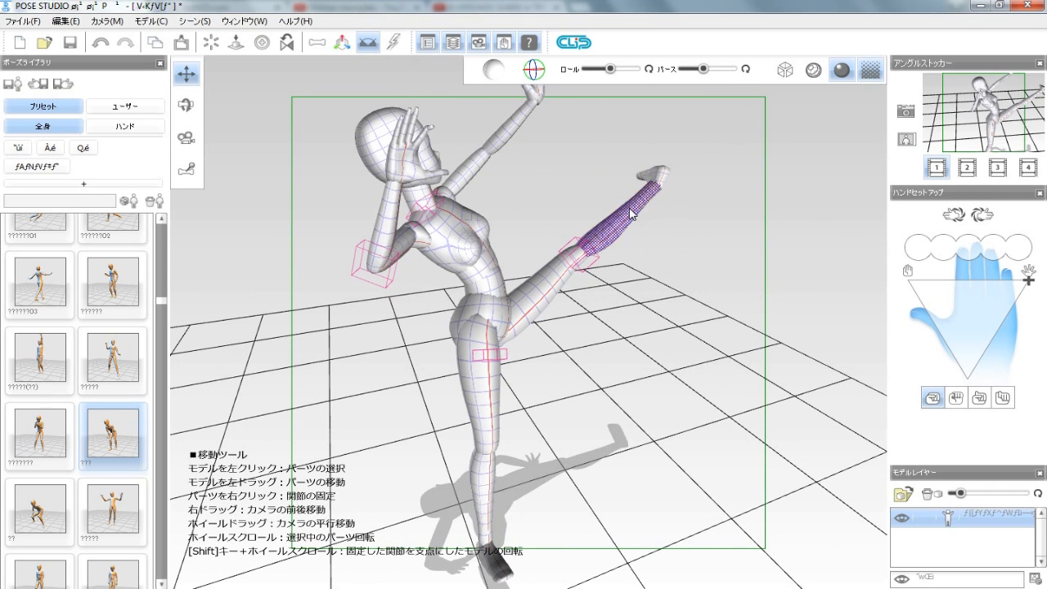
left_click_drag(540, 548, 341, 144)
right_click_drag(542, 152, 869, 381)
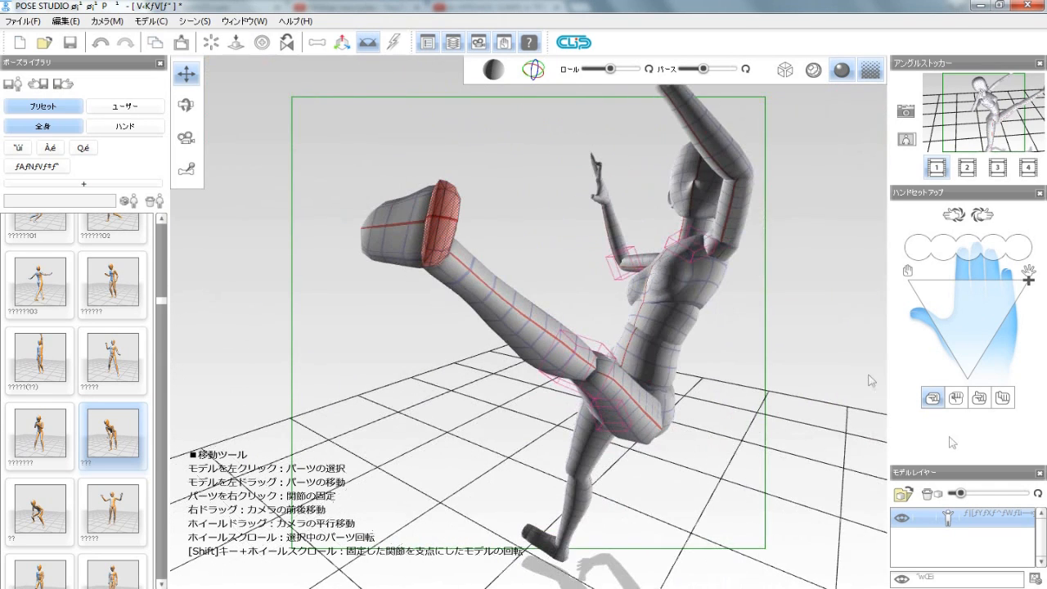
- Bring in a second figure in the default T-pose on its own layer, with the kicking figure hidden
right_click(1003, 550)
left_click(1005, 540)
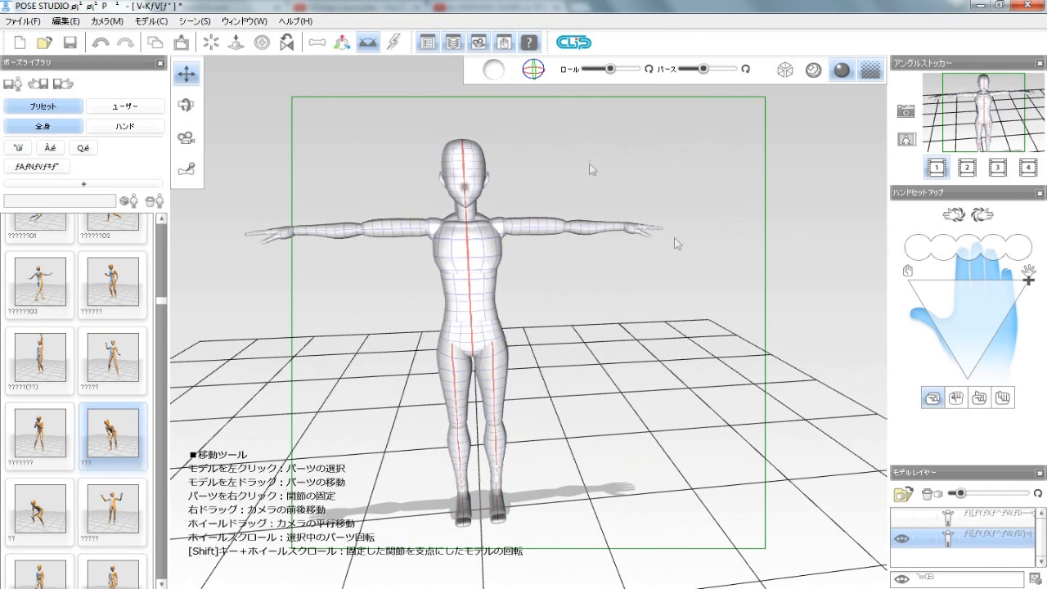
right_click_drag(677, 368, 645, 290)
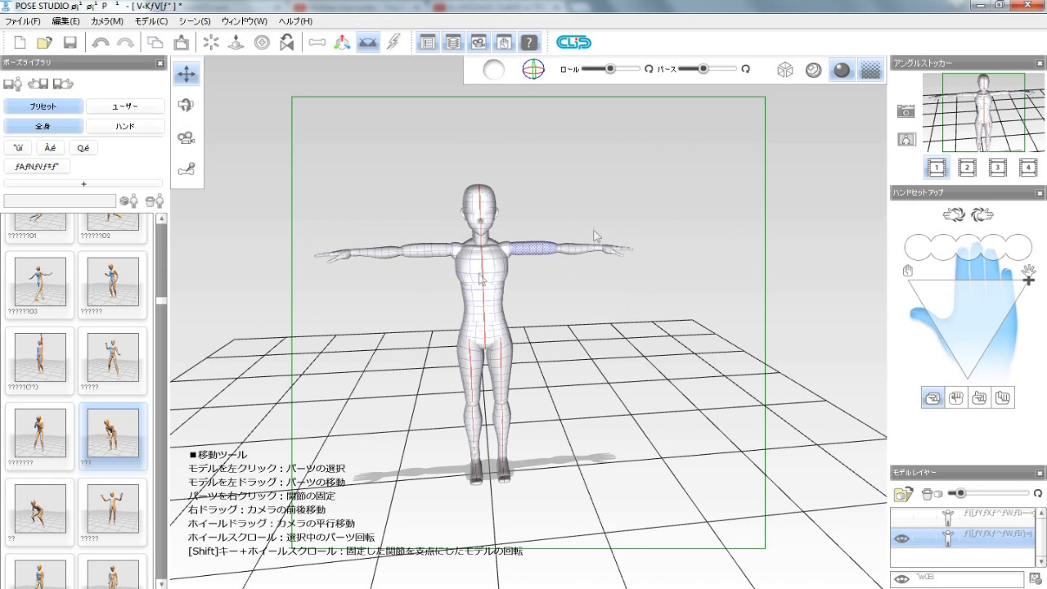
left_click_drag(390, 222, 377, 324)
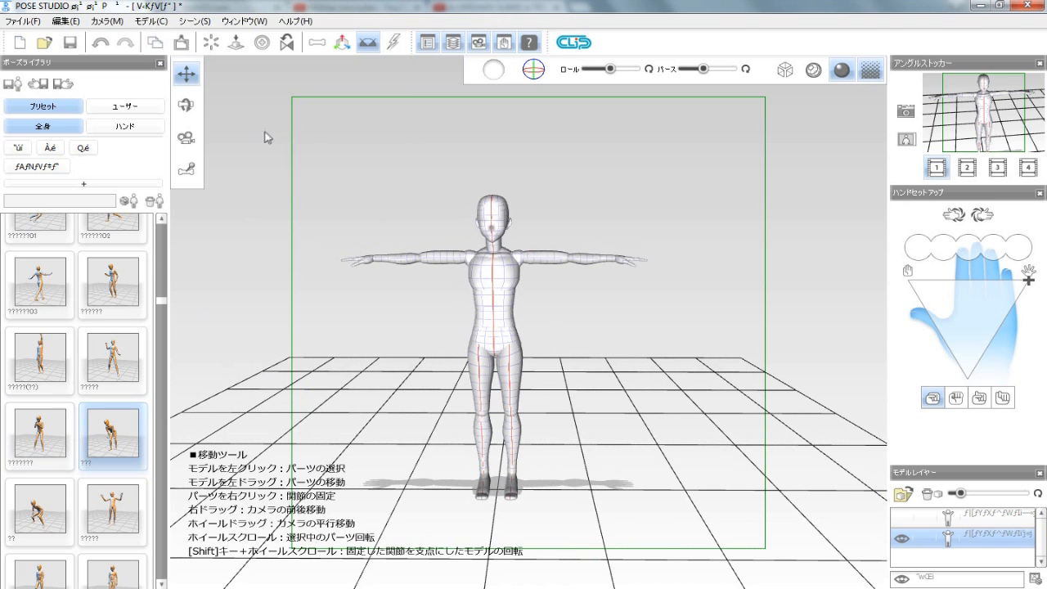
- Try bending the T-pose figure's upper body to one side and the other by pulling the chest
left_click(192, 173)
mouse_move(479, 308)
left_mouse_down()
mouse_move(431, 381)
mouse_move(544, 326)
mouse_move(431, 247)
mouse_move(460, 307)
left_mouse_up()
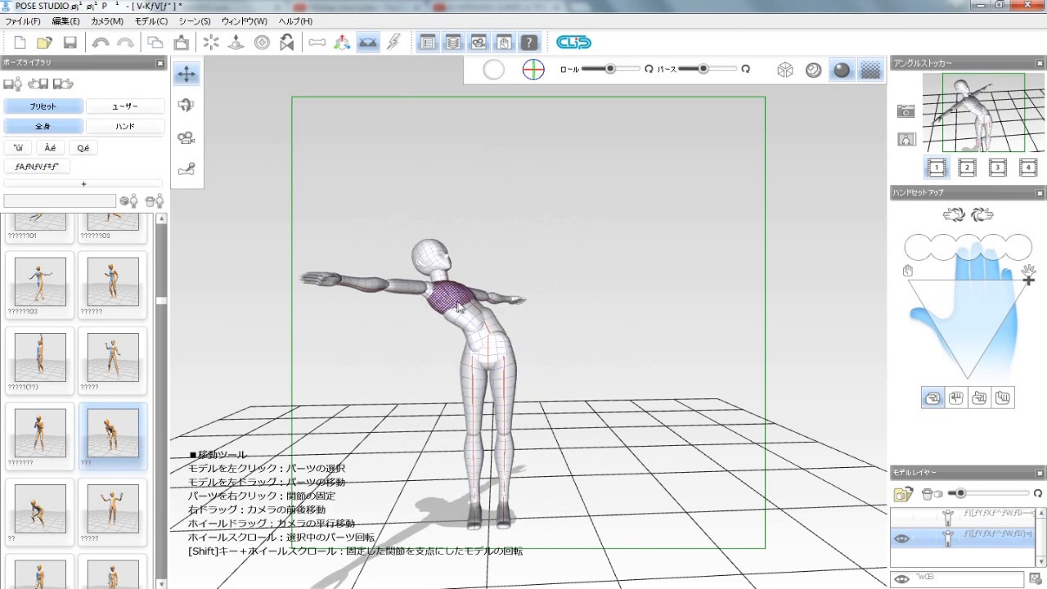
left_click(491, 191)
right_click_drag(503, 392, 486, 421)
left_click_drag(429, 270, 491, 291)
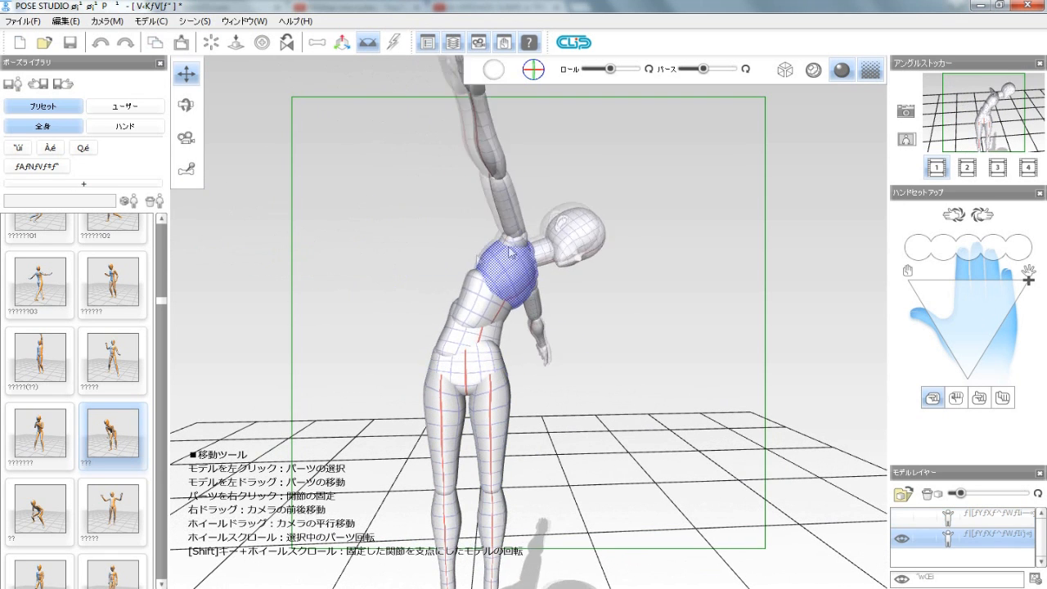
- Twist the figure's upper body around the spine by rotating the abdomen, waist and chest parts one after another
left_click(465, 311)
scroll(465, 321, "down", 3)
left_click(459, 339)
scroll(454, 343, "down", 2)
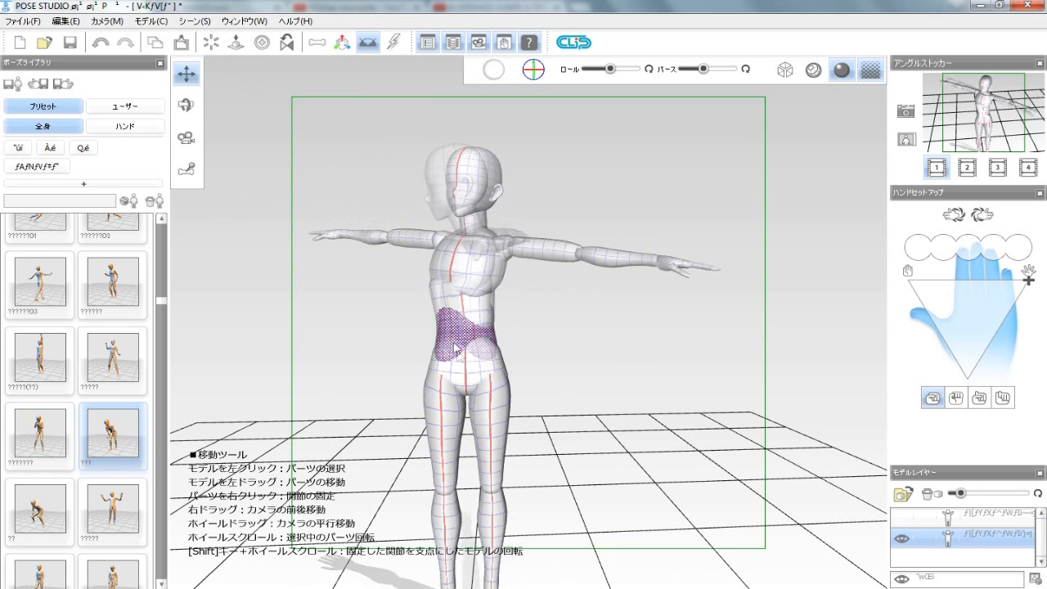
scroll(456, 348, "down", 3)
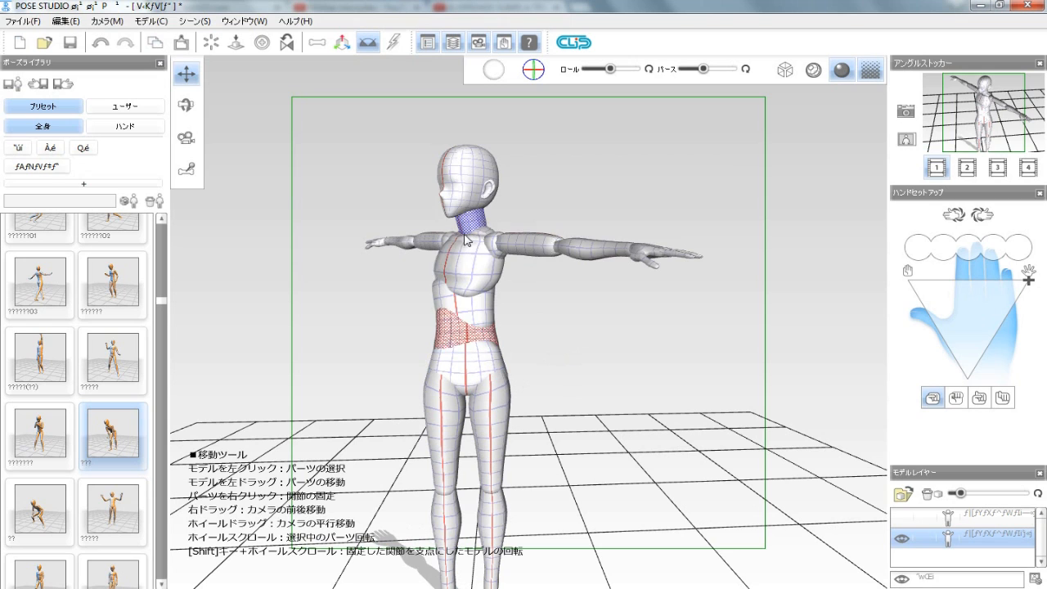
left_click(466, 256)
scroll(466, 256, "down", 3)
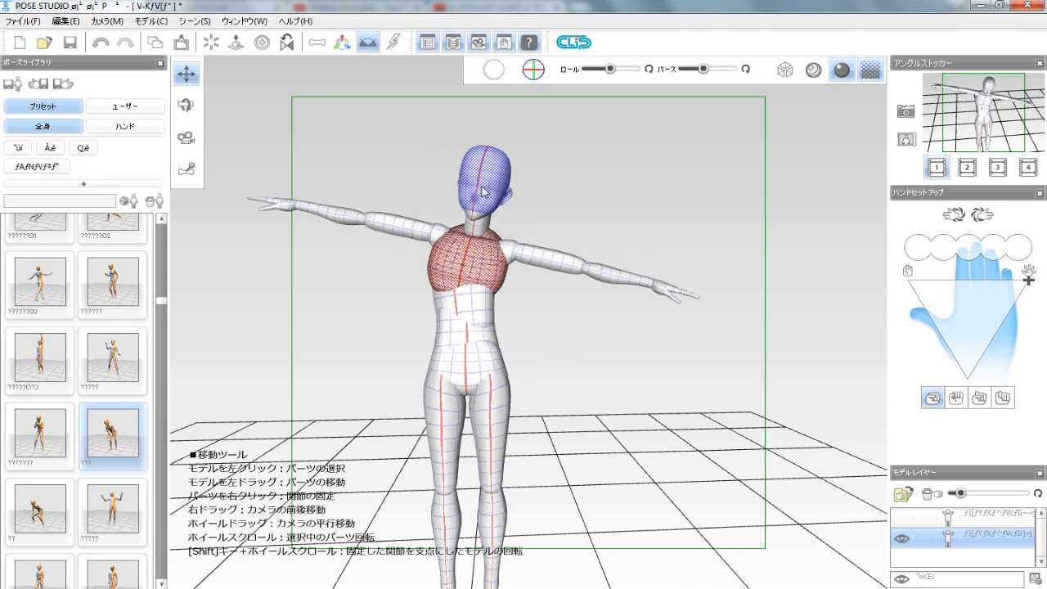